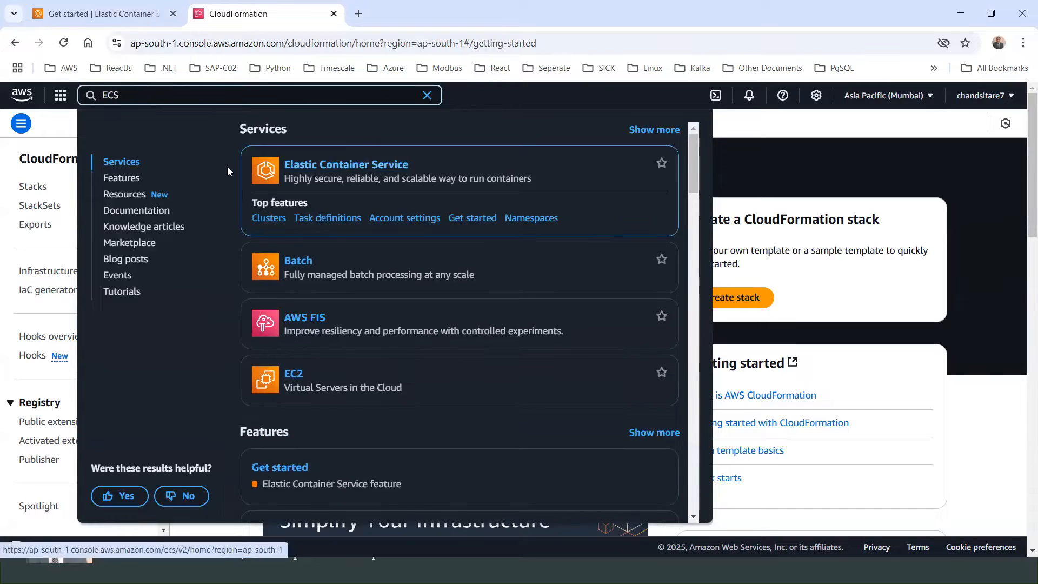
# Step: Open Elastic Container Service from the search results and go to its Clusters page
pyautogui.moveTo(287, 171)
pyautogui.click(342, 167)
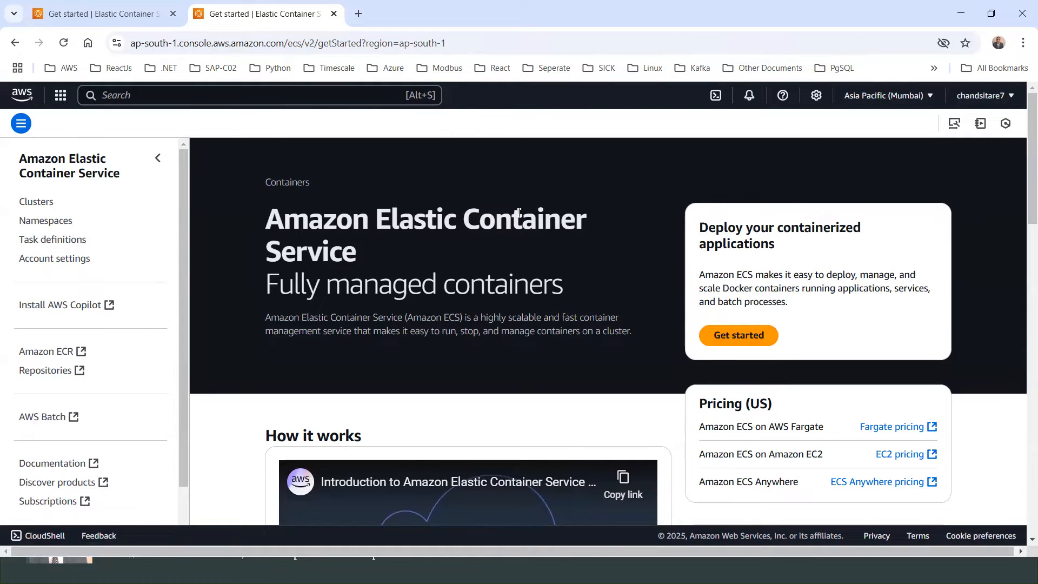
pyautogui.click(35, 203)
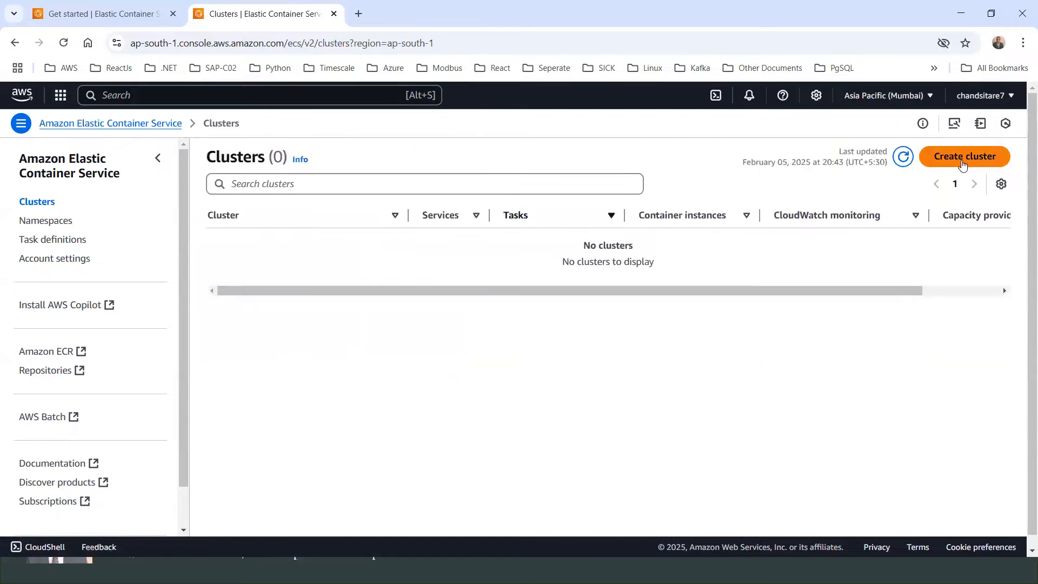
# Step: Start creating a new cluster and name it devcluster101
pyautogui.click(959, 161)
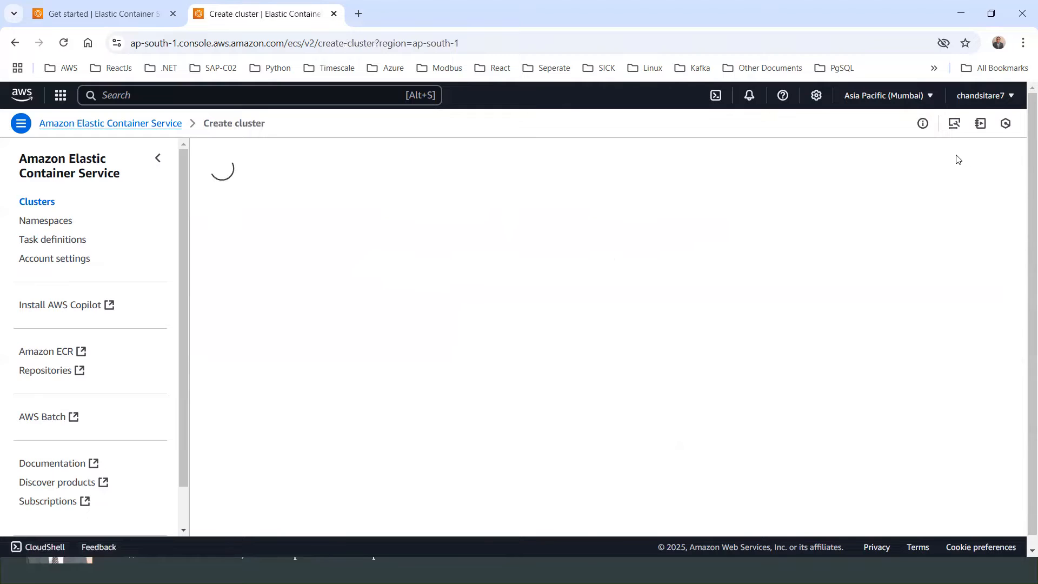
pyautogui.click(266, 260)
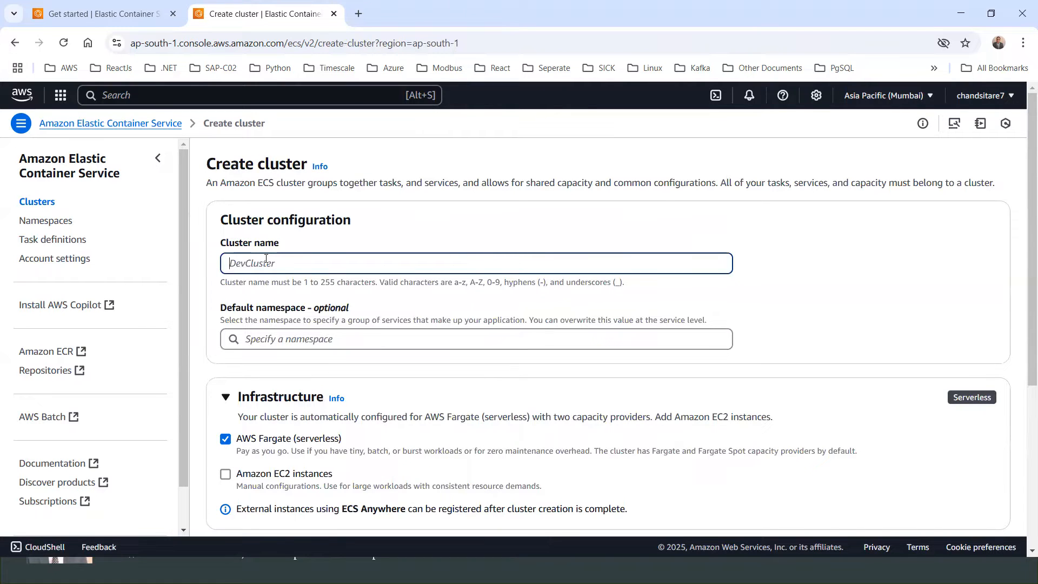
pyautogui.write('devc')
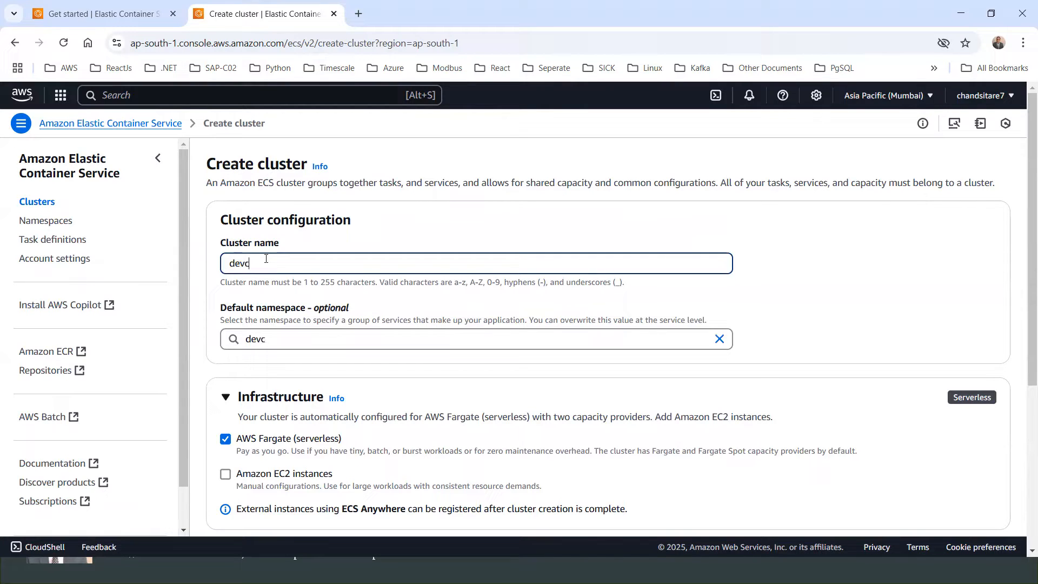
pyautogui.write('luster101')
# Step: Review the cluster form's infrastructure, Monitoring and Encryption optional sections
pyautogui.scroll(-2, 302, 357)
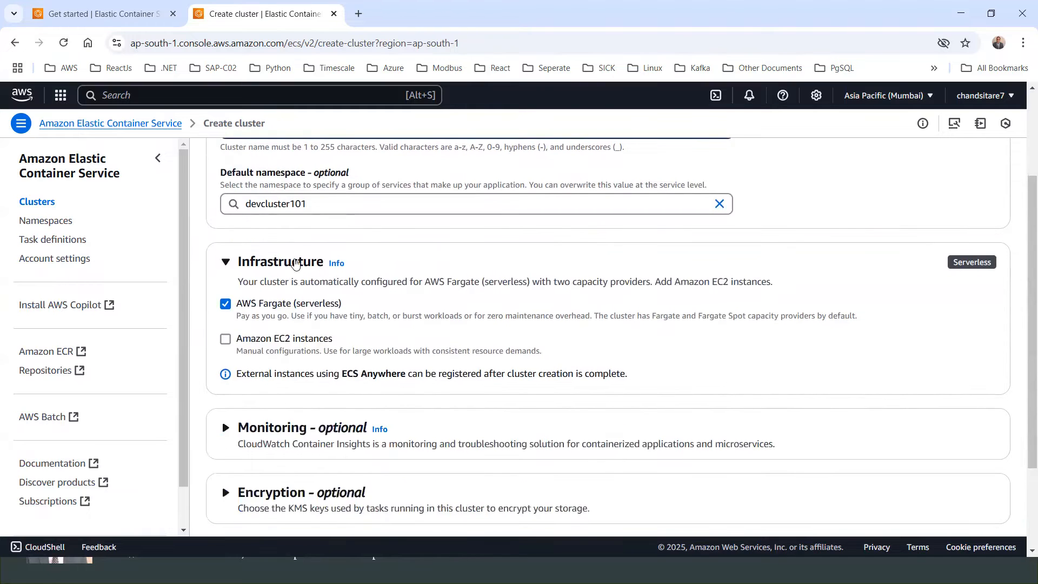
pyautogui.scroll(3, 295, 264)
pyautogui.moveTo(299, 264); pyautogui.dragTo(242, 265)
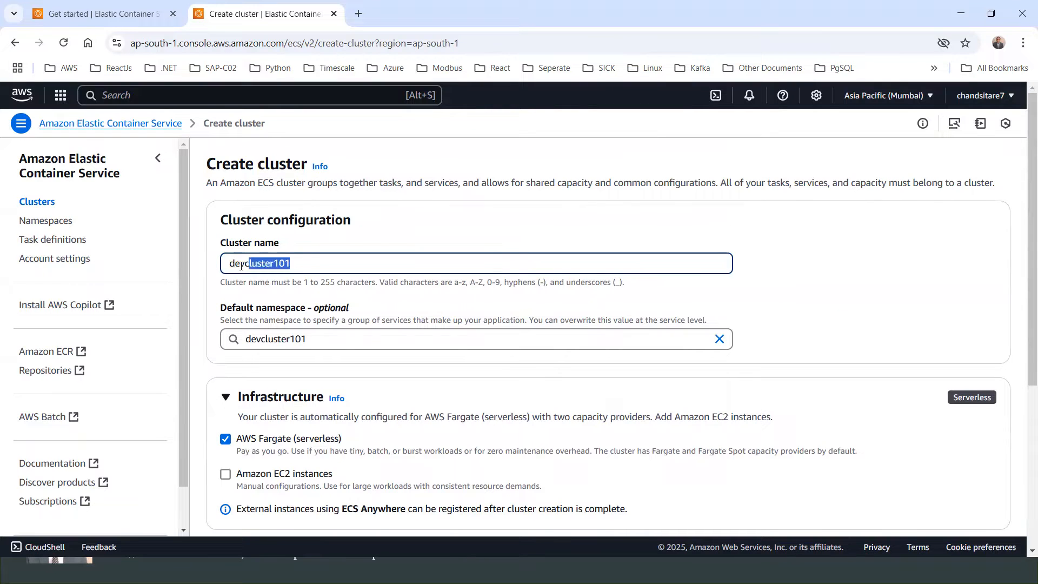
pyautogui.scroll(-2, 347, 368)
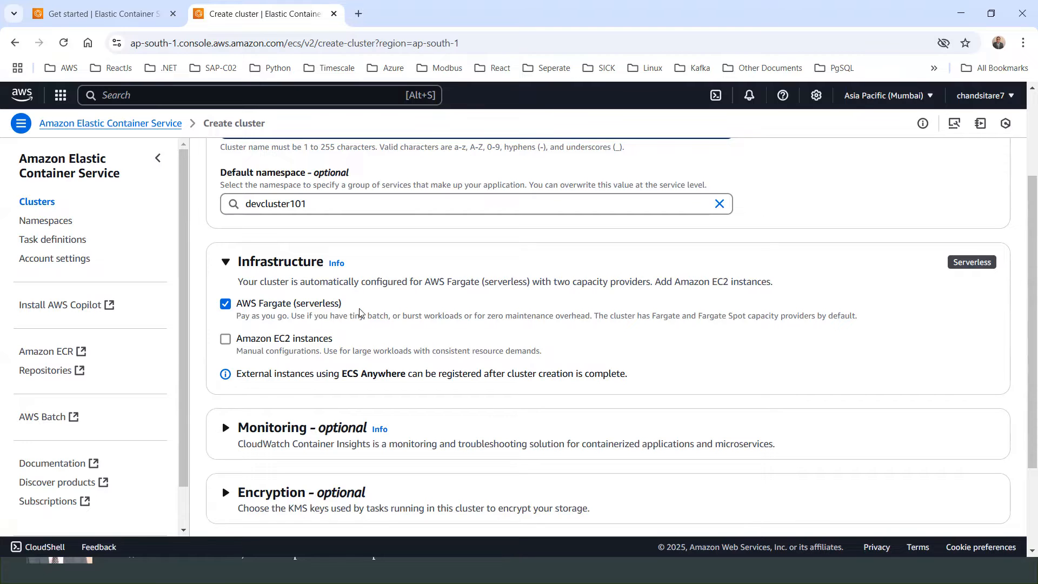
pyautogui.scroll(-3, 326, 324)
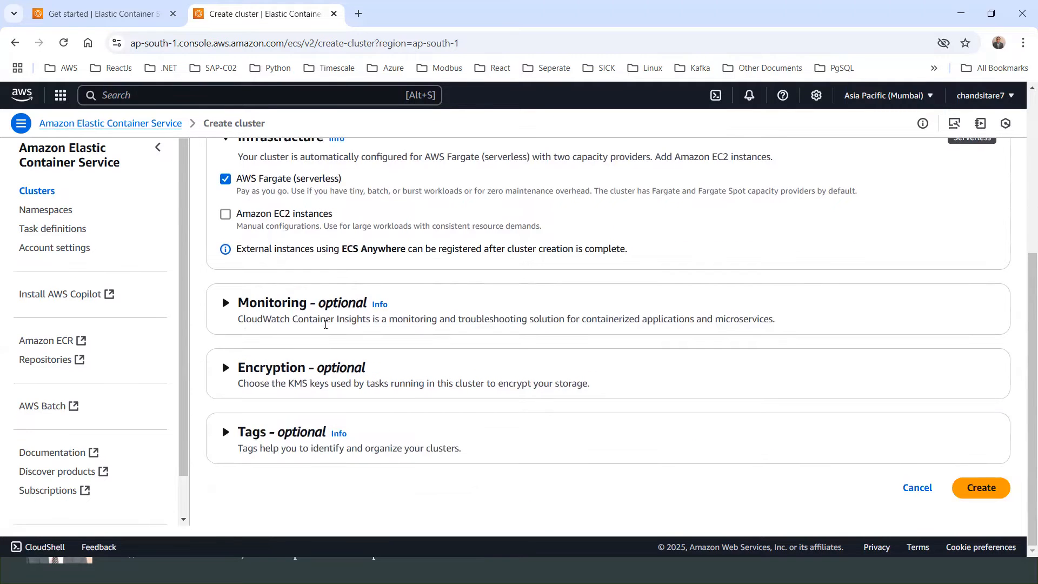
pyautogui.click(226, 302)
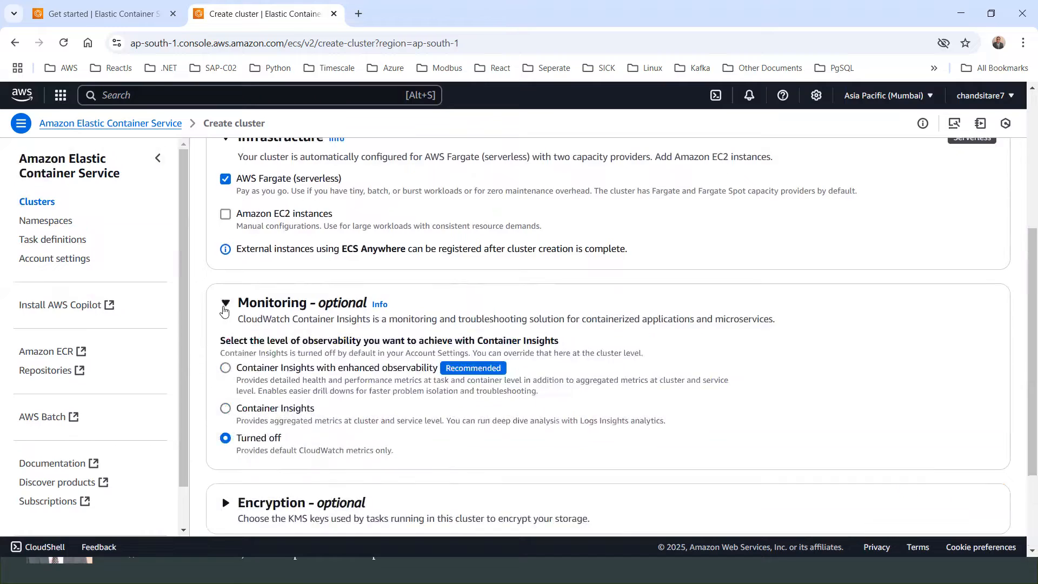
pyautogui.scroll(-3, 249, 428)
pyautogui.click(226, 370)
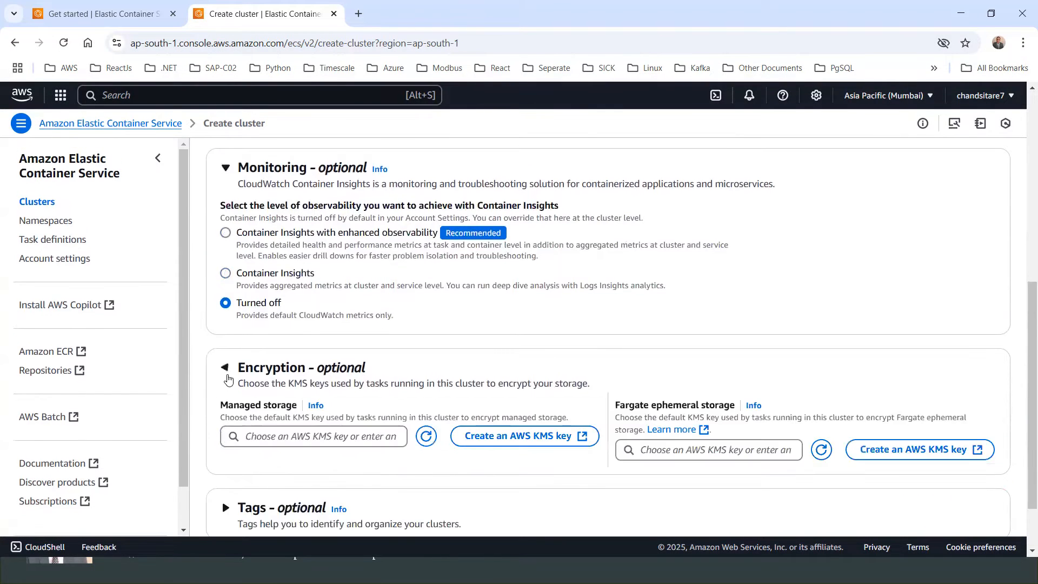
pyautogui.scroll(-2, 227, 380)
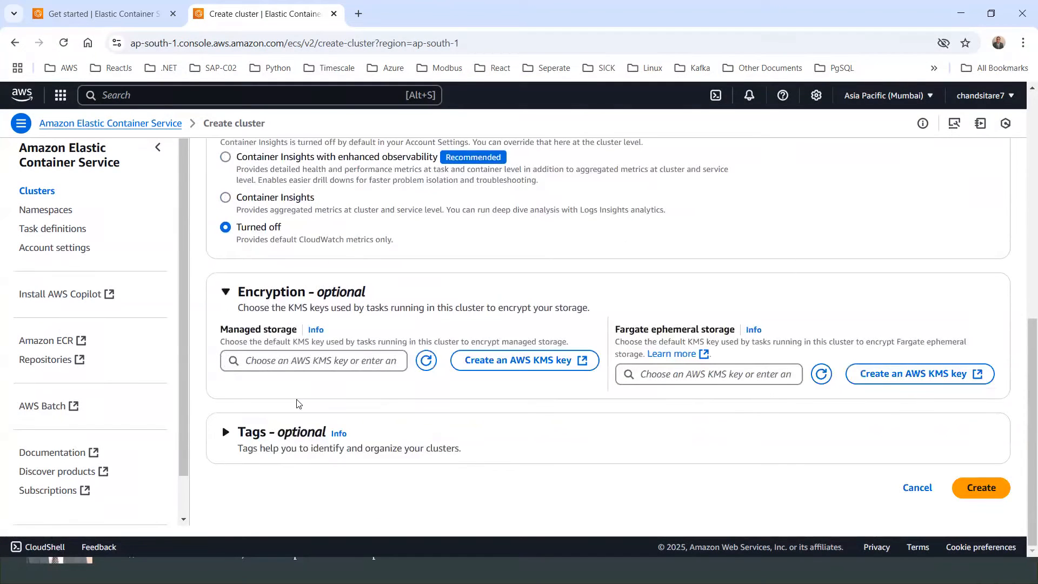
pyautogui.scroll(3, 223, 271)
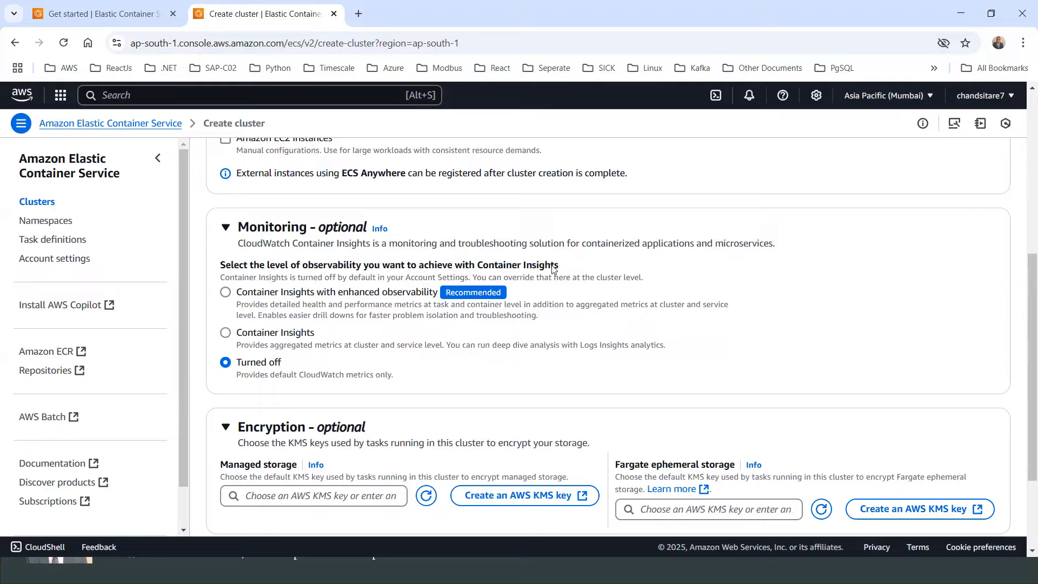
# Step: Collapse the Monitoring and Encryption sections and create the cluster with the default Fargate infrastructure
pyautogui.click(225, 229)
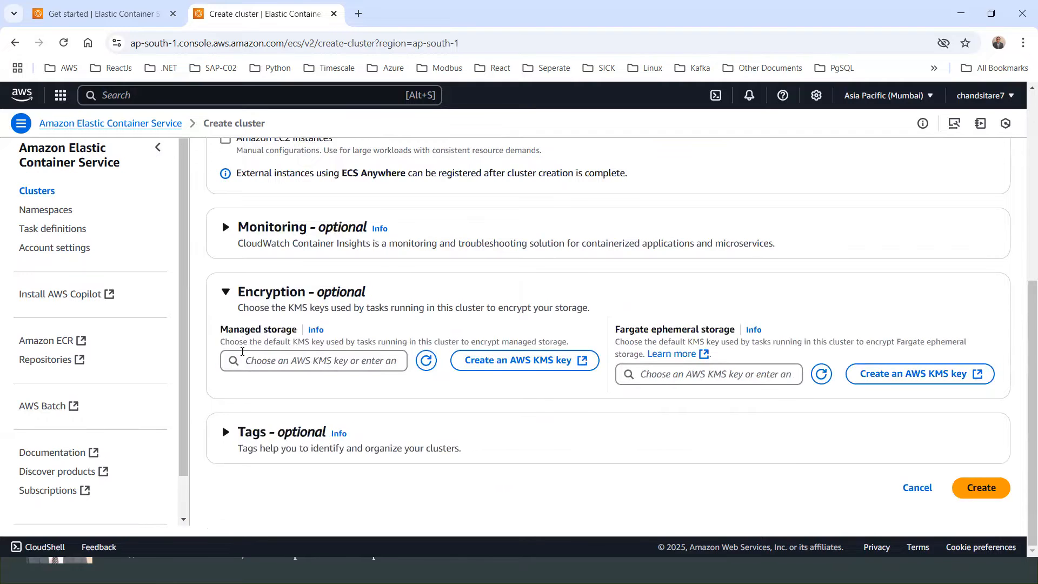
pyautogui.click(225, 294)
pyautogui.scroll(4, 226, 296)
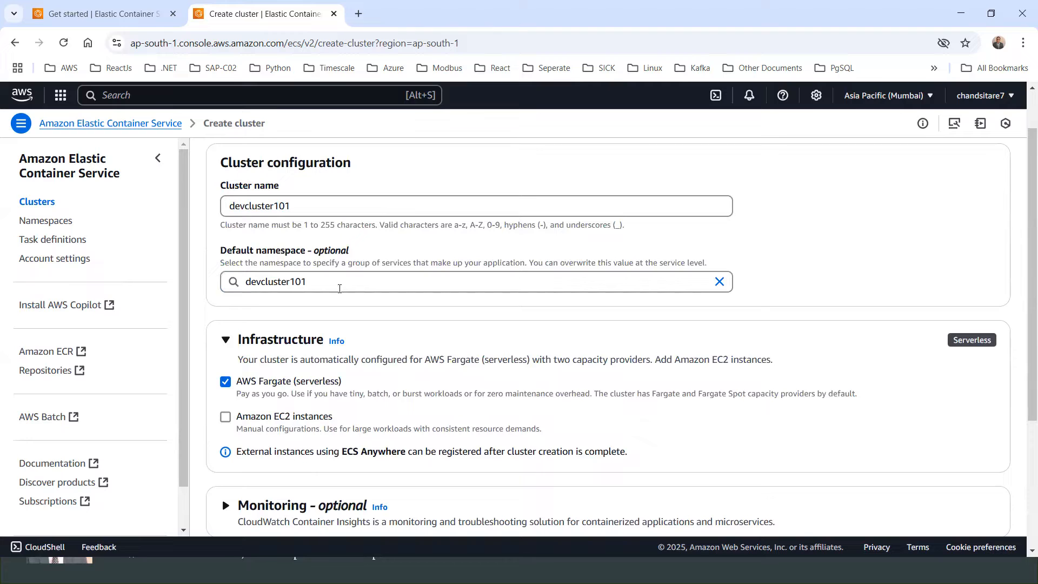
pyautogui.scroll(-1, 277, 386)
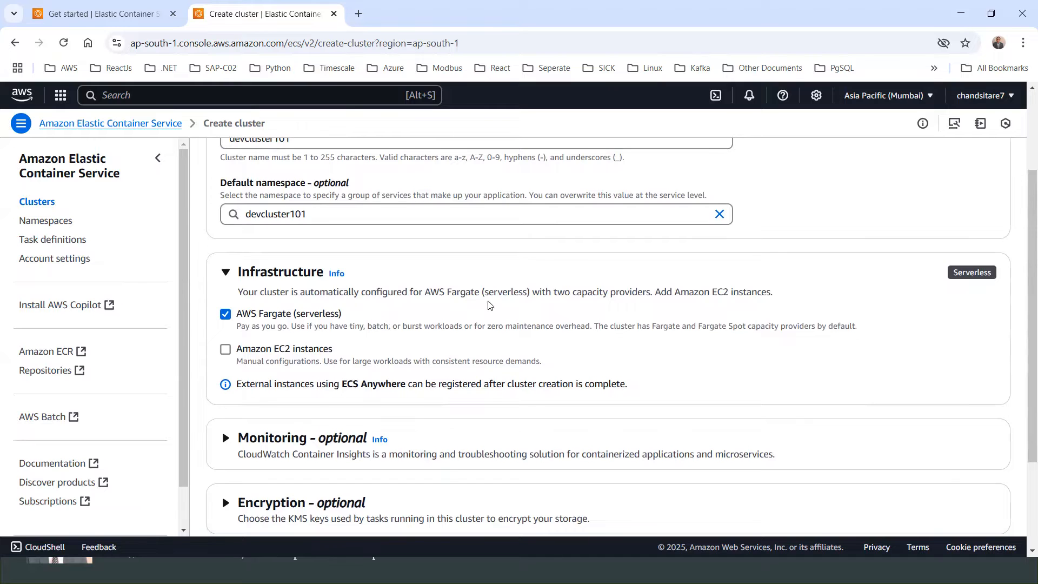
pyautogui.scroll(-2, 490, 306)
pyautogui.click(983, 488)
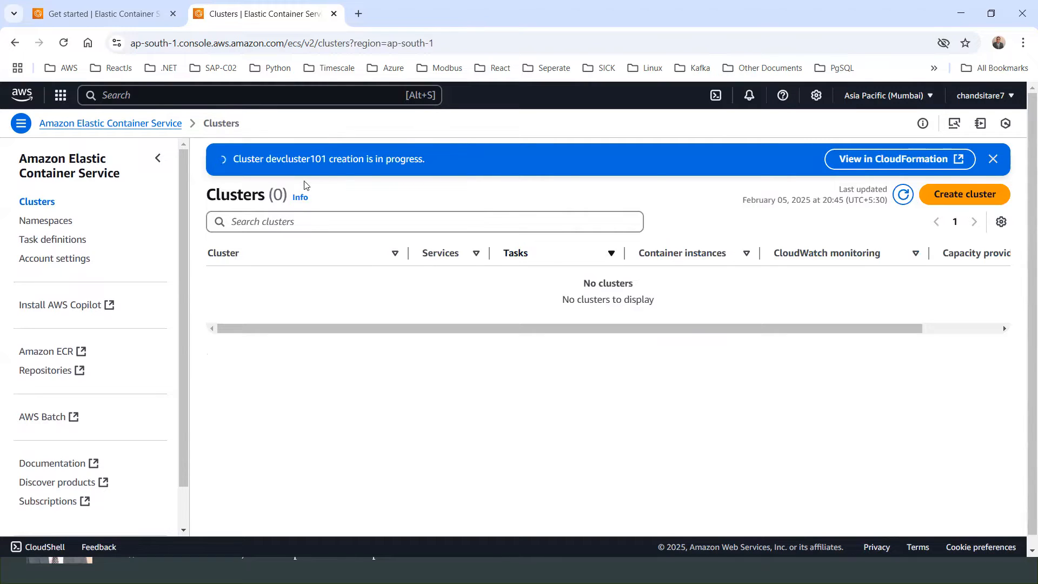
# Step: Refresh the clusters list and open the devcluster101 cluster's details
pyautogui.click(64, 43)
pyautogui.click(64, 44)
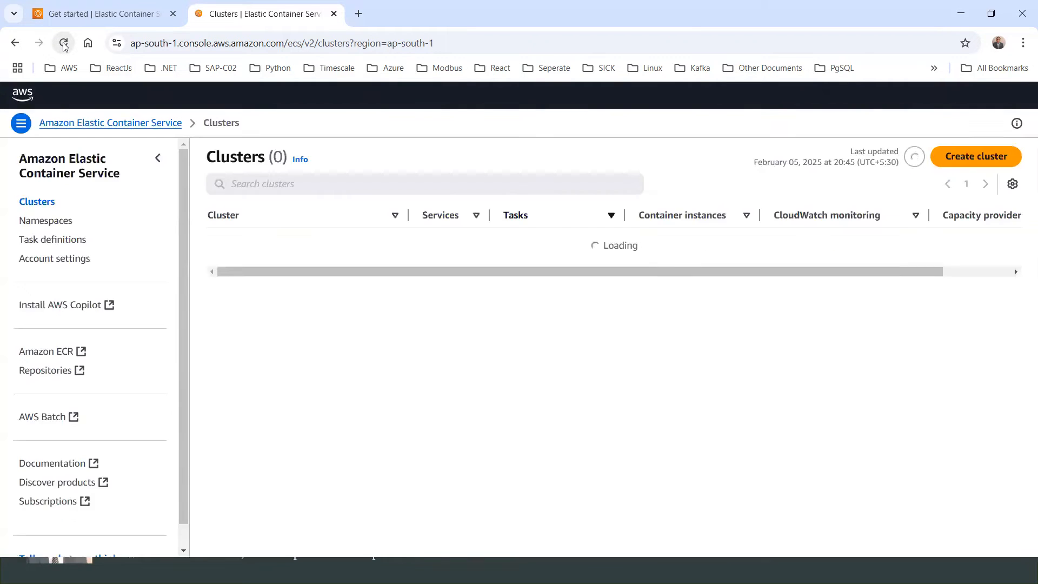
pyautogui.click(64, 43)
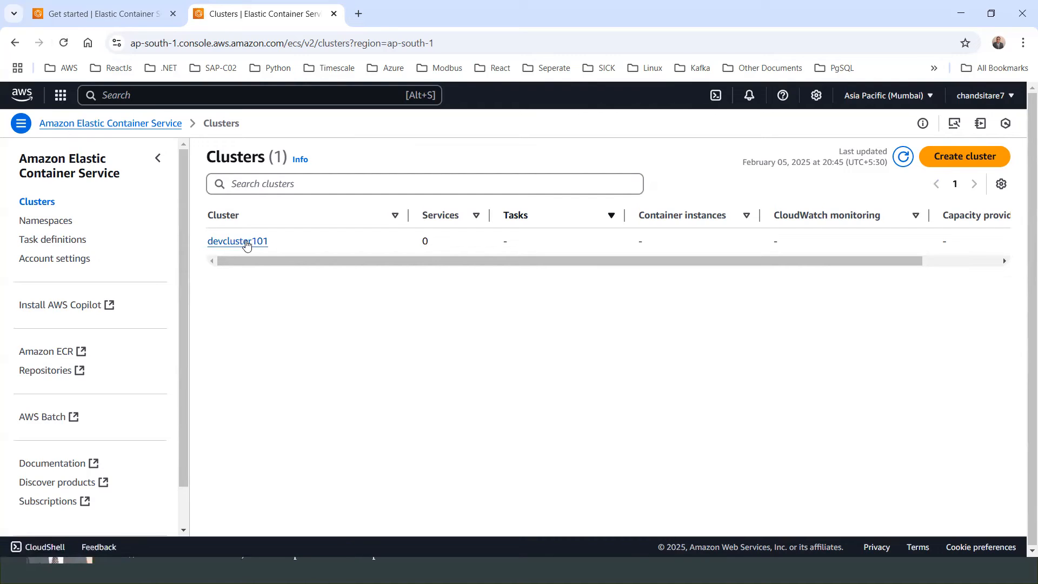
pyautogui.click(244, 246)
pyautogui.scroll(-2, 345, 246)
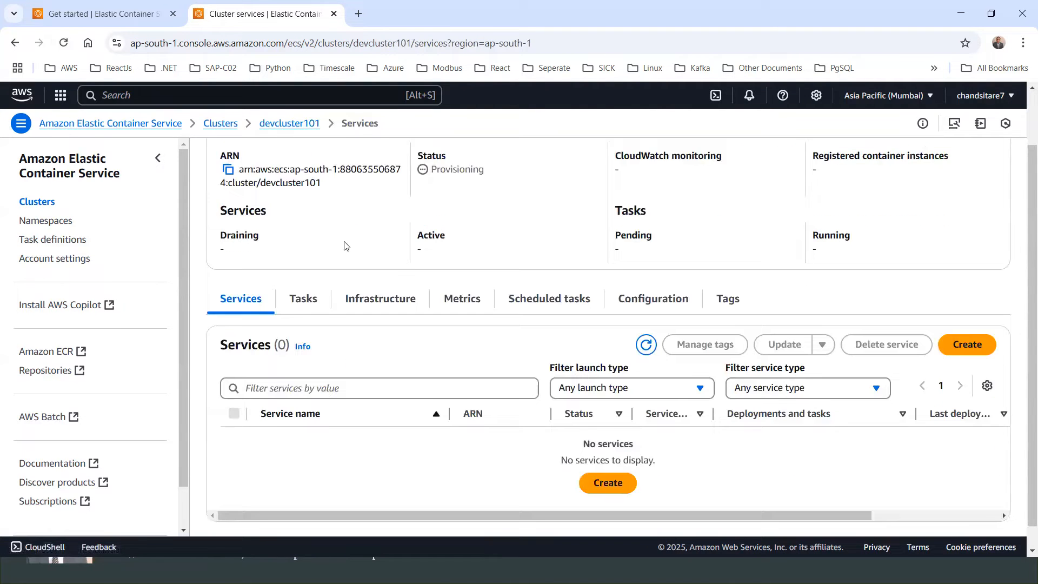
pyautogui.scroll(2, 346, 246)
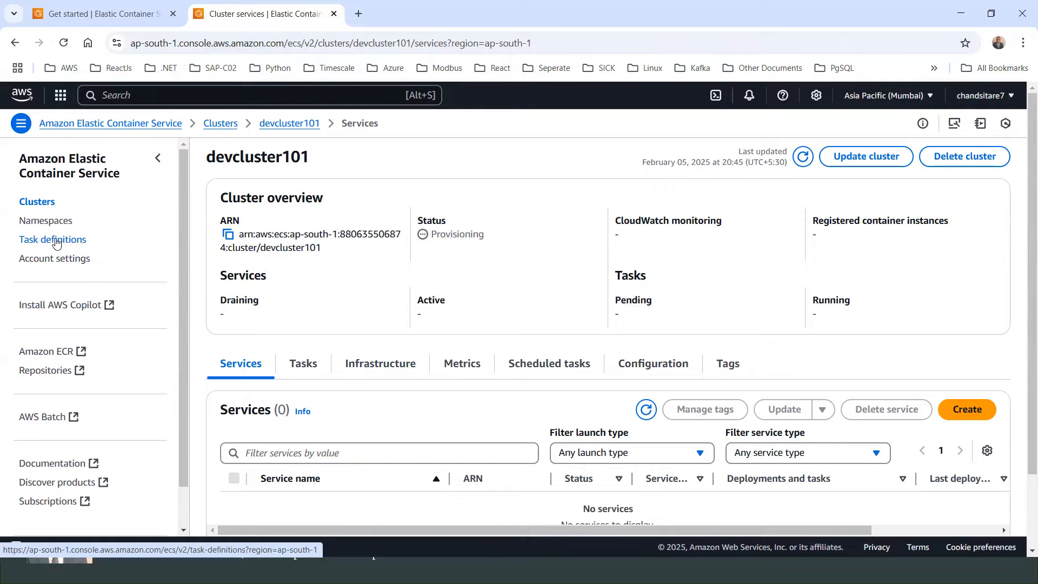
# Step: Start a new task definition and set its family name to myniginxtask
pyautogui.click(55, 243)
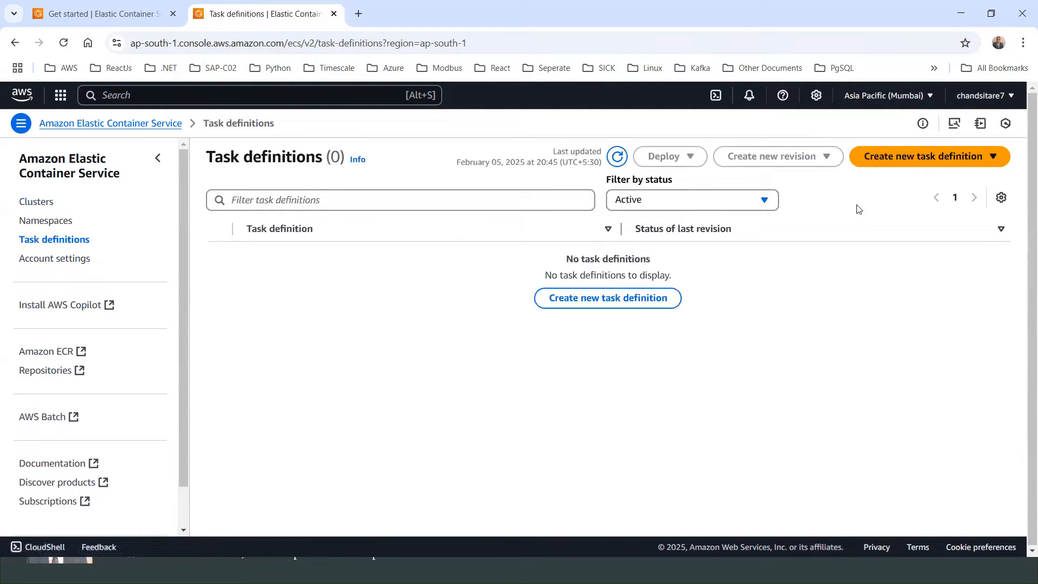
pyautogui.click(584, 306)
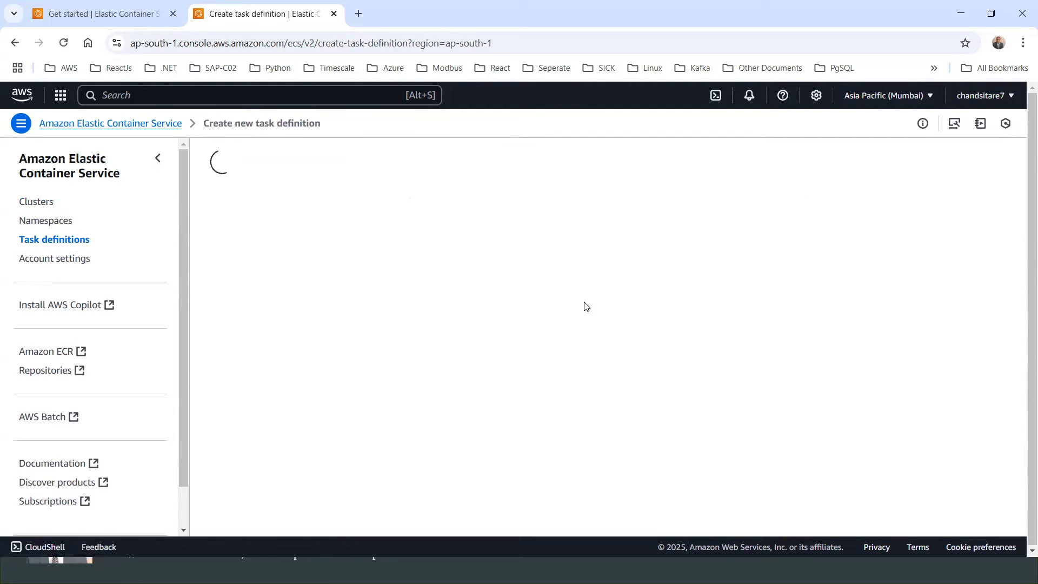
pyautogui.click(323, 256)
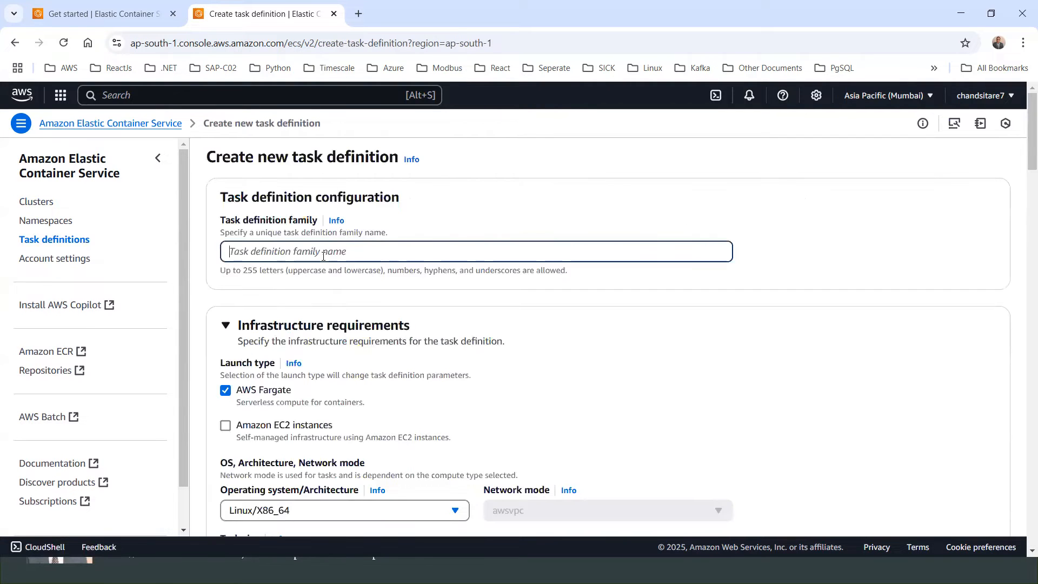
pyautogui.write('mynigin')
pyautogui.write('x')
pyautogui.write('tasl')
pyautogui.write('=')
pyautogui.write('k')
# Step: Set the task's operating system/architecture to Linux/X86_64
pyautogui.scroll(-3, 350, 265)
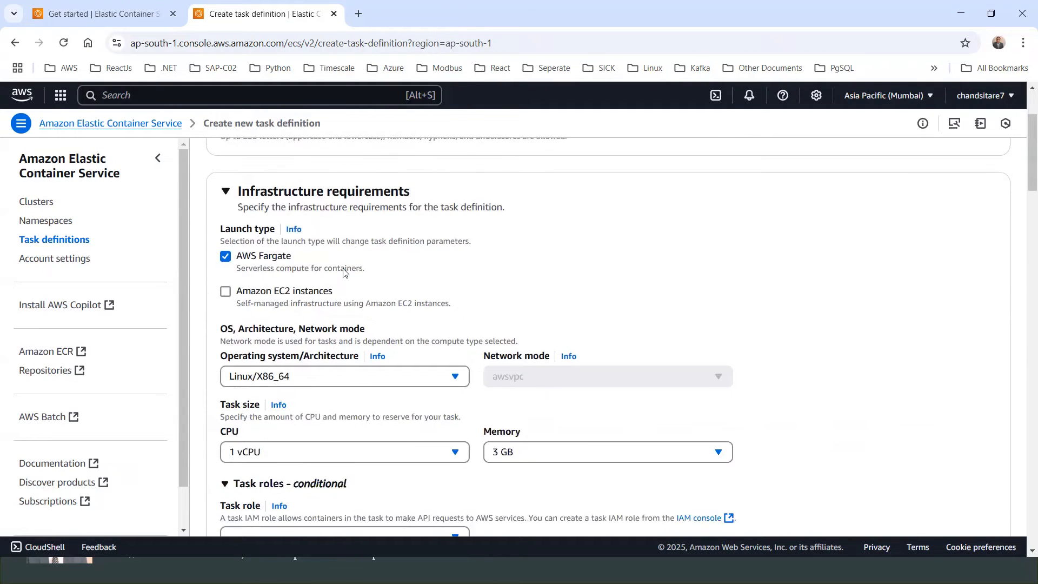
pyautogui.scroll(3, 344, 269)
pyautogui.scroll(-1, 253, 347)
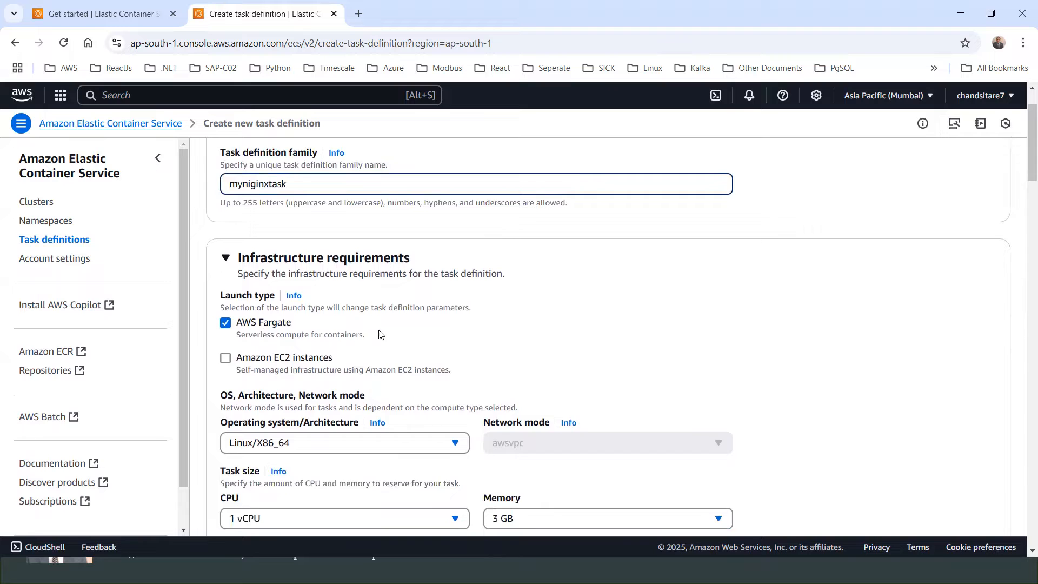
pyautogui.scroll(-1, 380, 335)
pyautogui.scroll(-2, 380, 334)
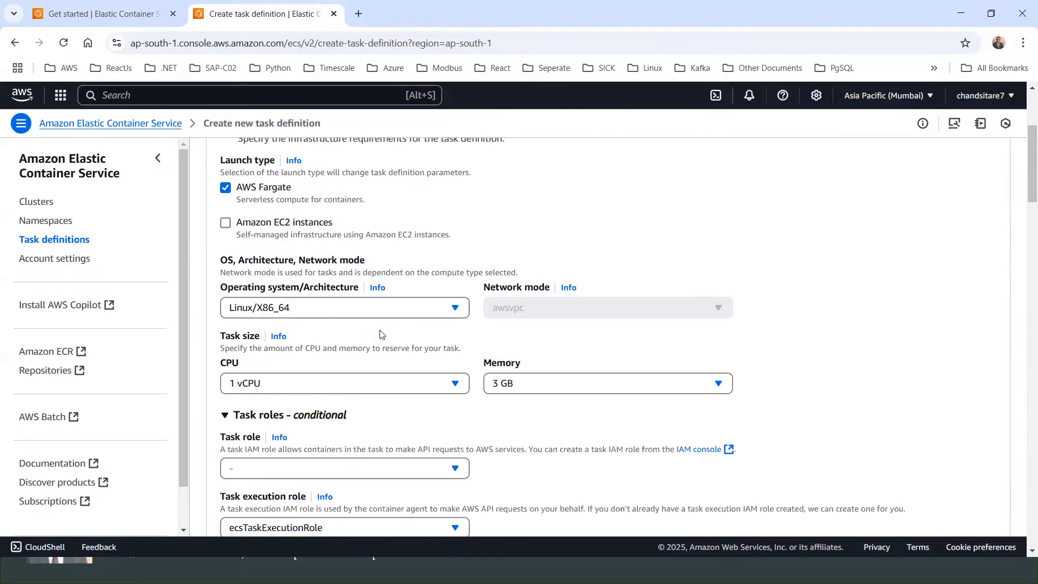
pyautogui.click(318, 314)
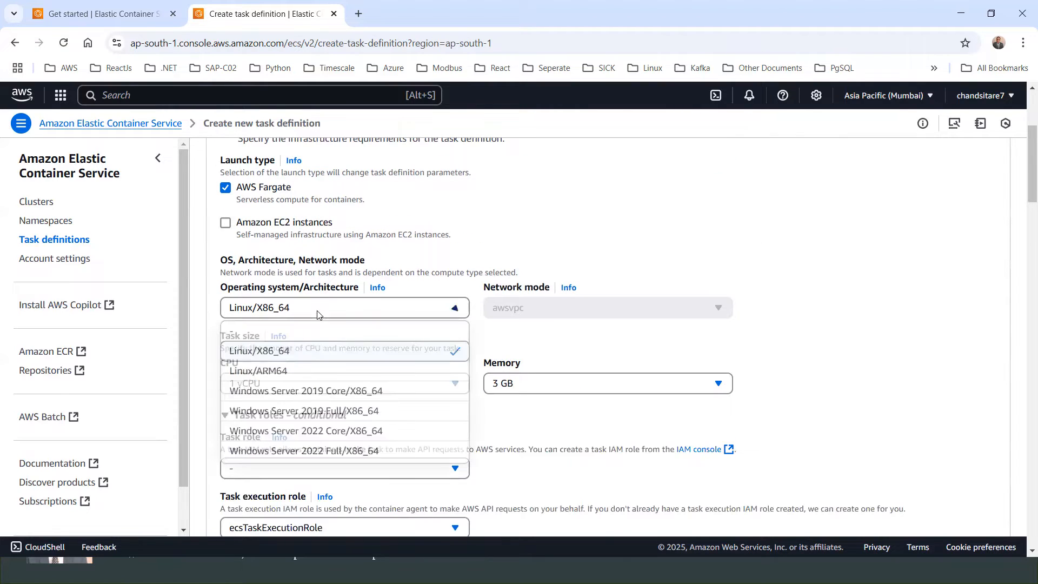
pyautogui.click(275, 351)
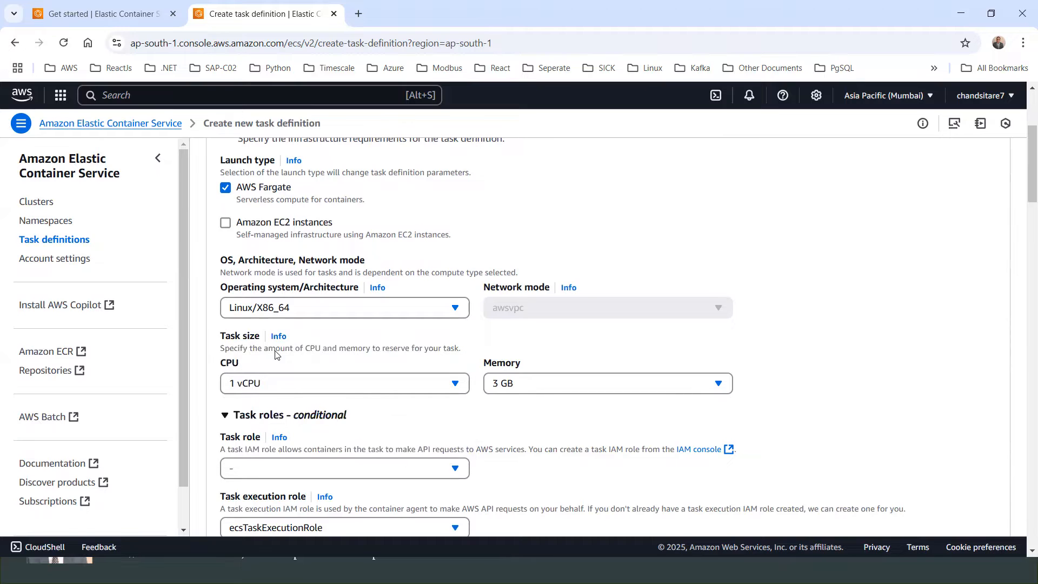
pyautogui.click(318, 310)
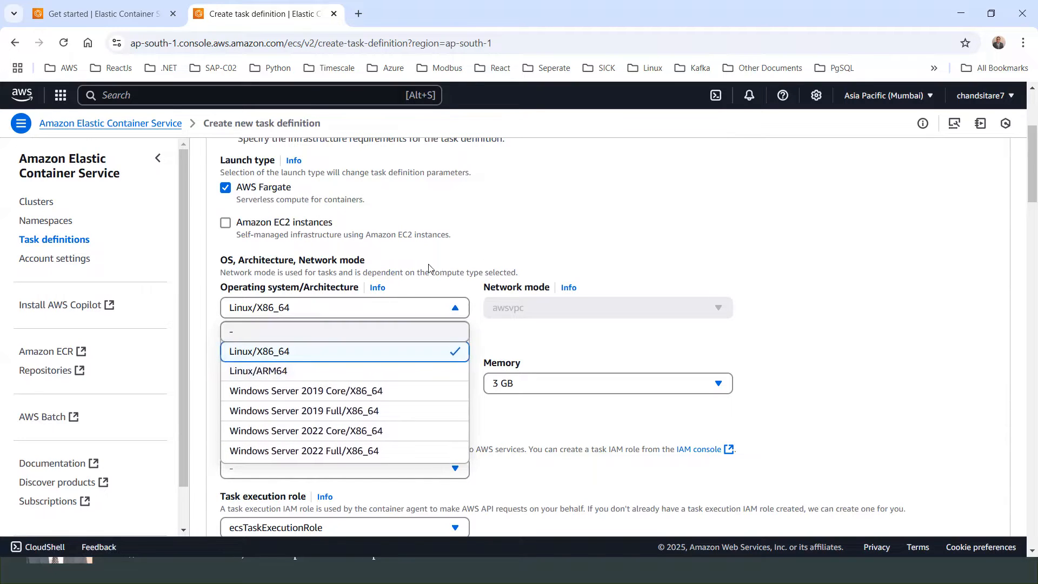
pyautogui.click(411, 273)
# Step: Set the task CPU size to 1 vCPU
pyautogui.scroll(-1, 451, 326)
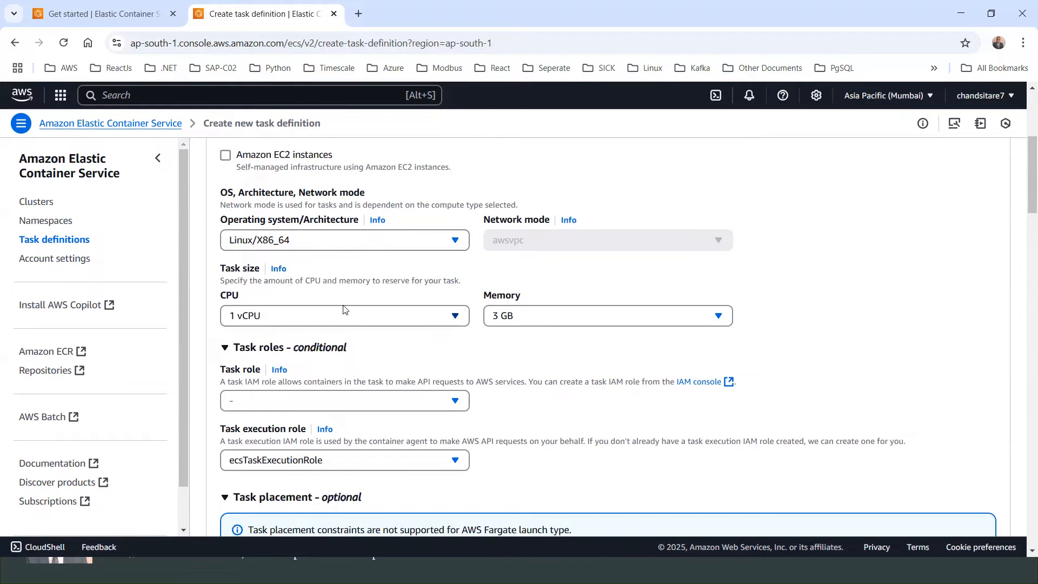
pyautogui.click(302, 323)
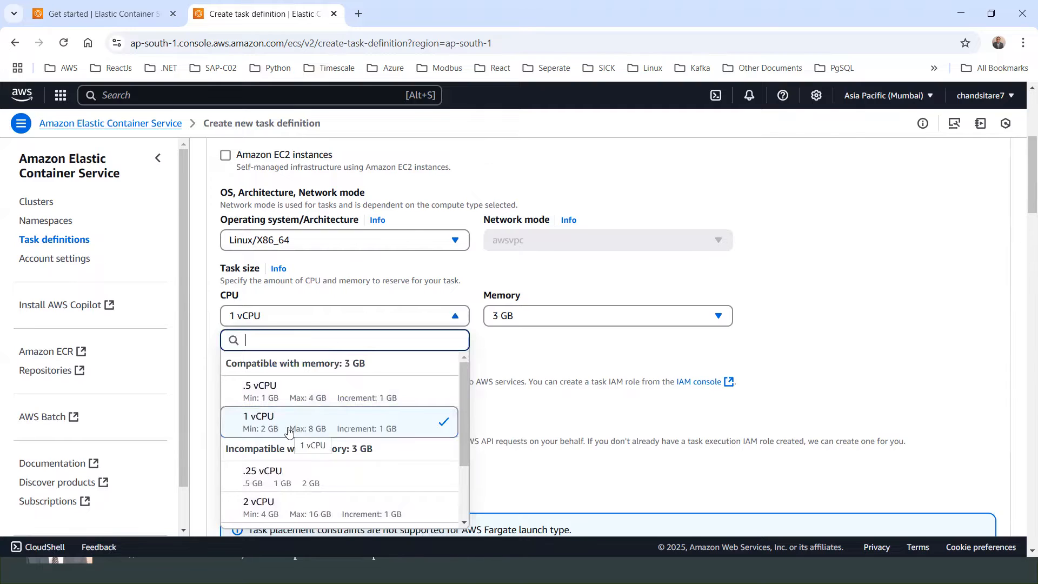
pyautogui.click(341, 426)
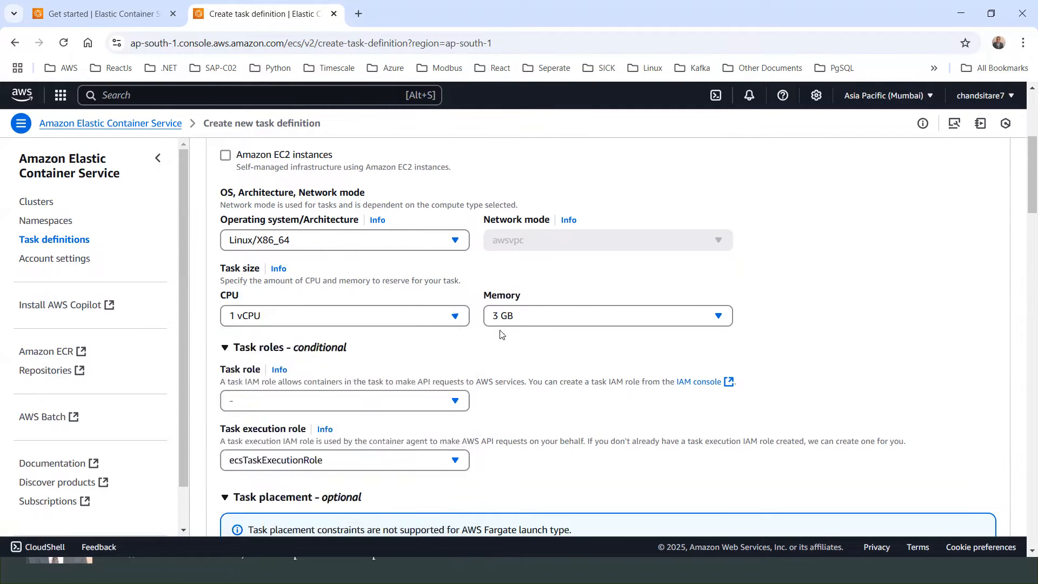
pyautogui.scroll(-3, 362, 357)
pyautogui.click(263, 271)
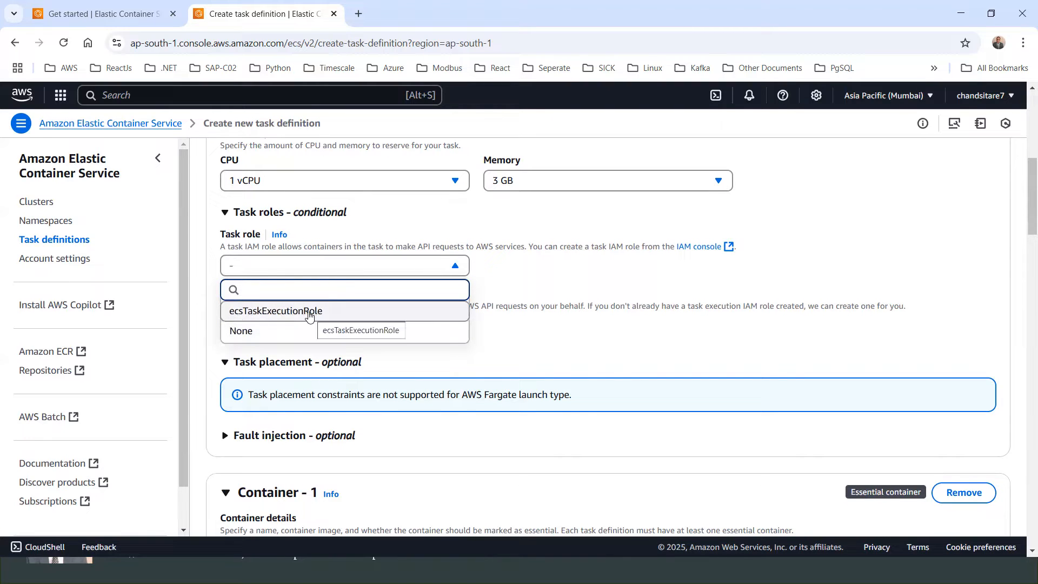
pyautogui.click(528, 286)
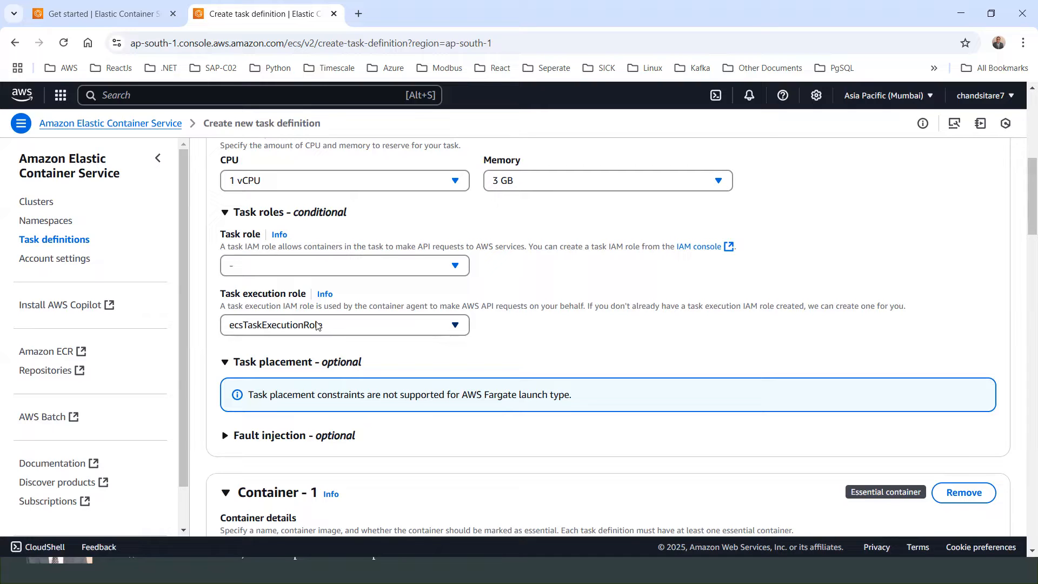
# Step: Set the task role to ecsTaskExecutionRole
pyautogui.click(300, 277)
pyautogui.click(263, 312)
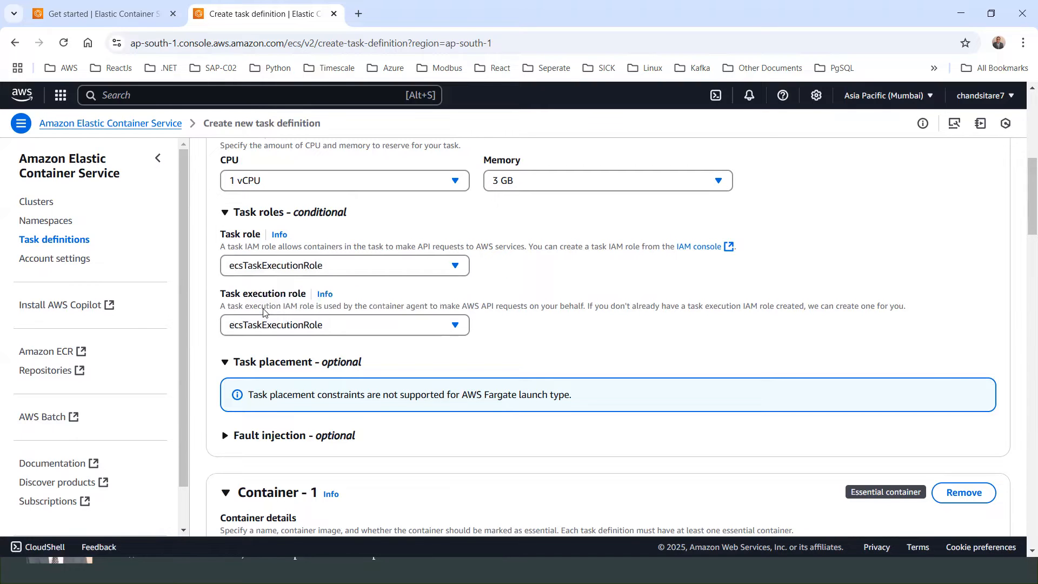
# Step: Name the first container nginxcontainer
pyautogui.scroll(-1, 264, 314)
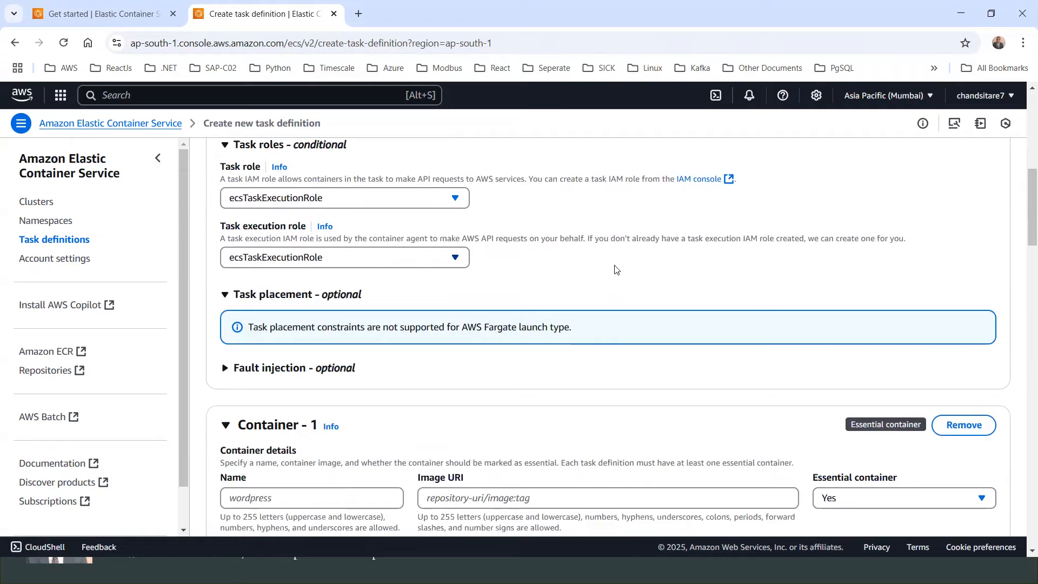
pyautogui.scroll(-2, 524, 289)
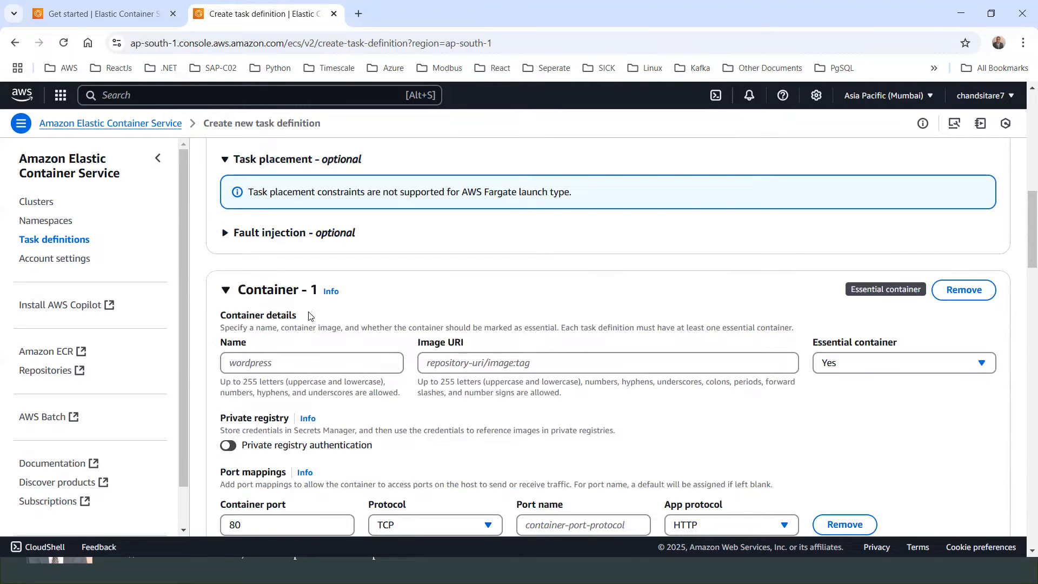
pyautogui.click(263, 363)
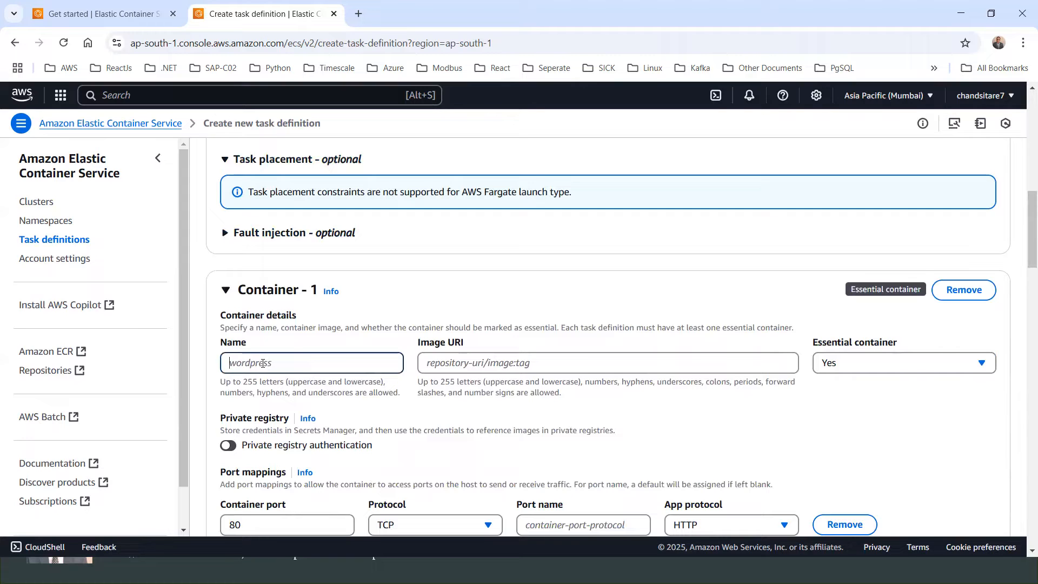
pyautogui.write('n')
pyautogui.write('ingin')
pyautogui.press('BackSpace')
pyautogui.press('BackSpace')
pyautogui.press('BackSpace')
pyautogui.press('BackSpace')
pyautogui.press('BackSpace')
pyautogui.press('BackSpace')
pyautogui.write('nginxcontainwer')
pyautogui.press('BackSpace')
pyautogui.press('BackSpace')
pyautogui.press('BackSpace')
pyautogui.write('er')
pyautogui.click(431, 363)
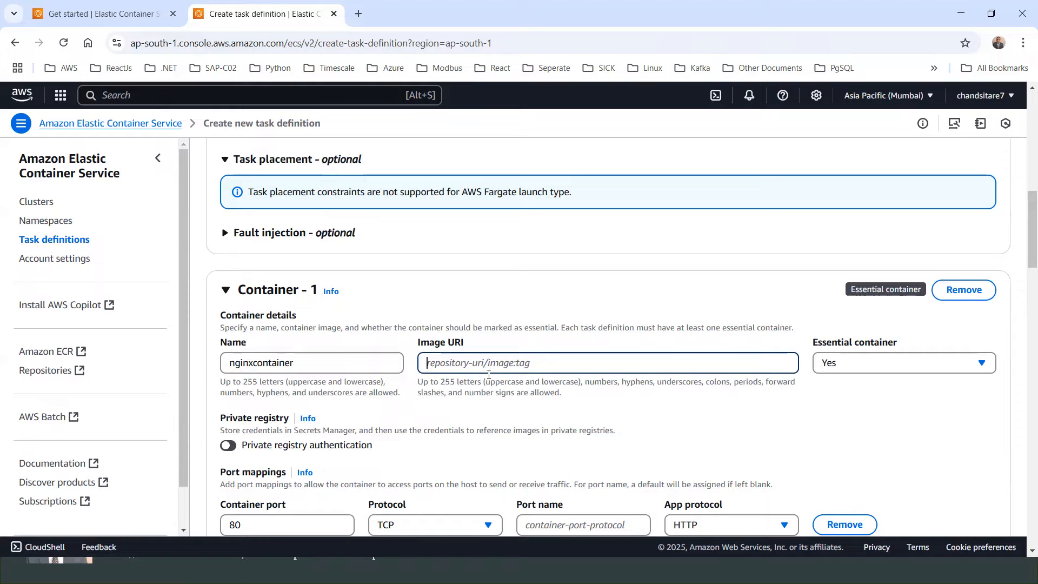
pyautogui.write('n')
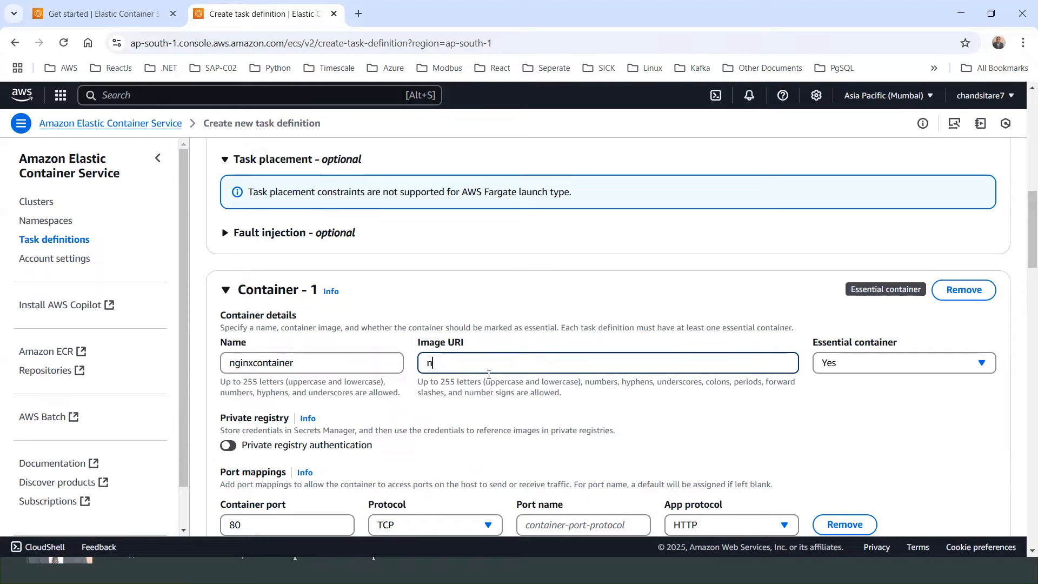
pyautogui.write('ignx')
# Step: Search the web for the nginx docker image, open its official Docker Hub page and copy the image name nginx
pyautogui.click(359, 14)
pyautogui.write('nginx')
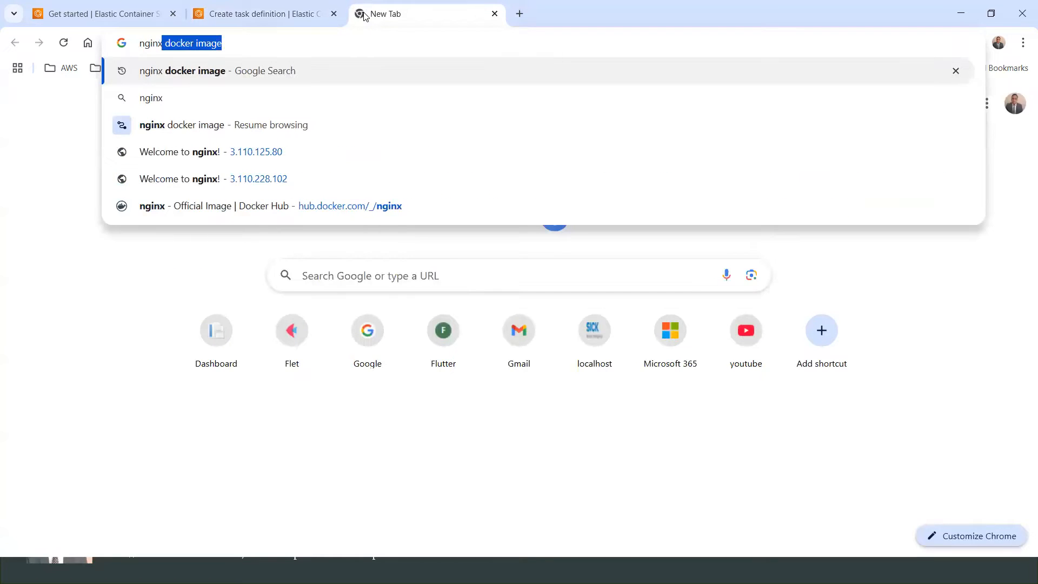
pyautogui.press('Return')
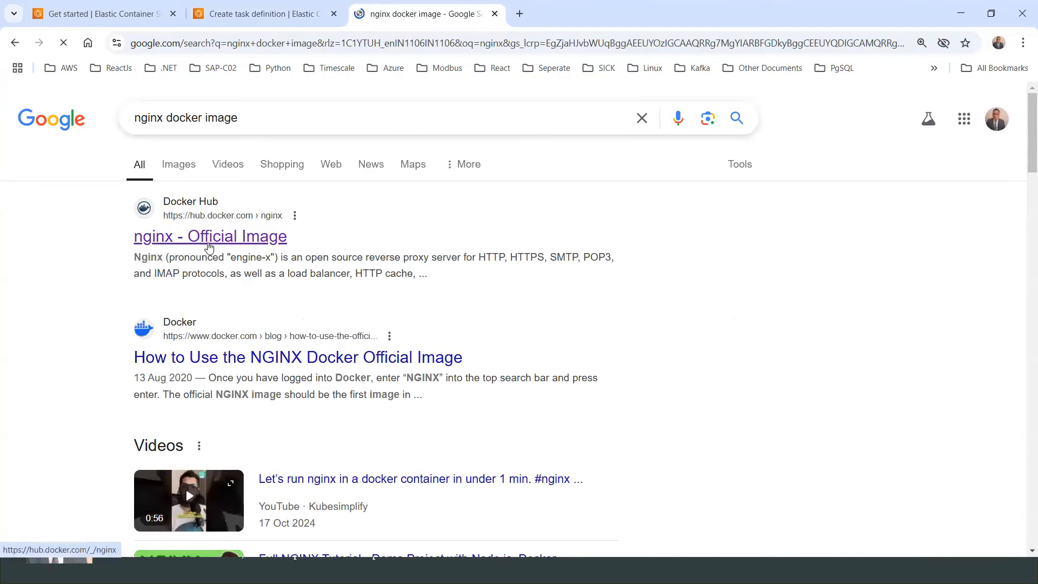
pyautogui.click(211, 239)
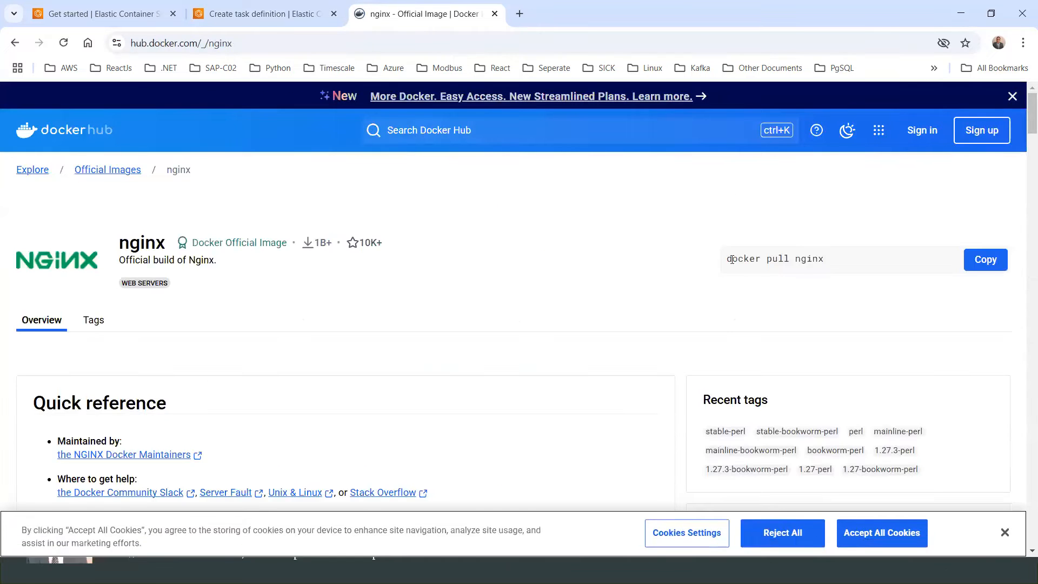
pyautogui.doubleClick(810, 261)
pyautogui.hotkey('ctrl', 'c')
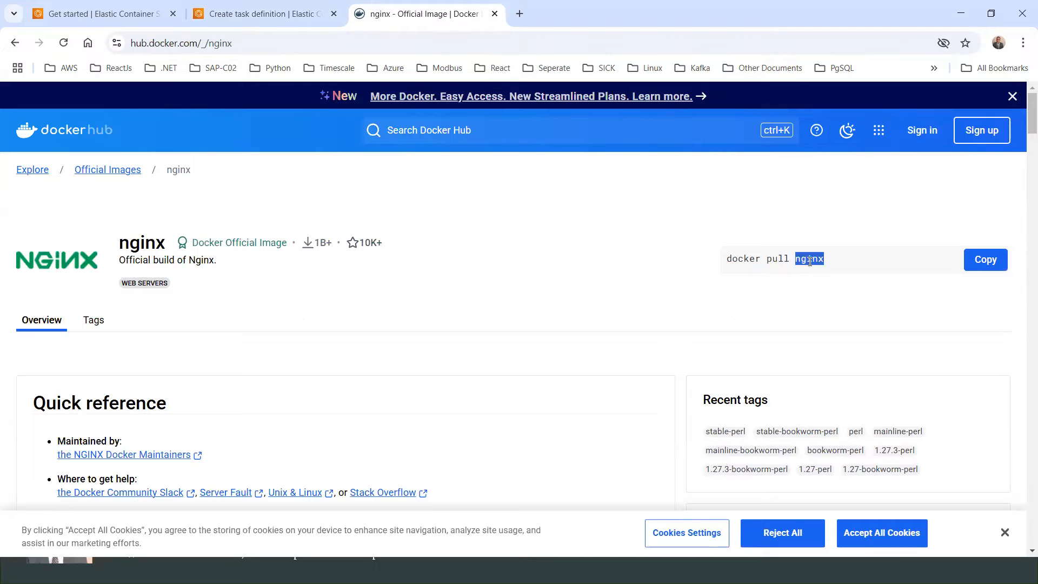
# Step: Set the container's image URI to nginx:latest
pyautogui.click(279, 17)
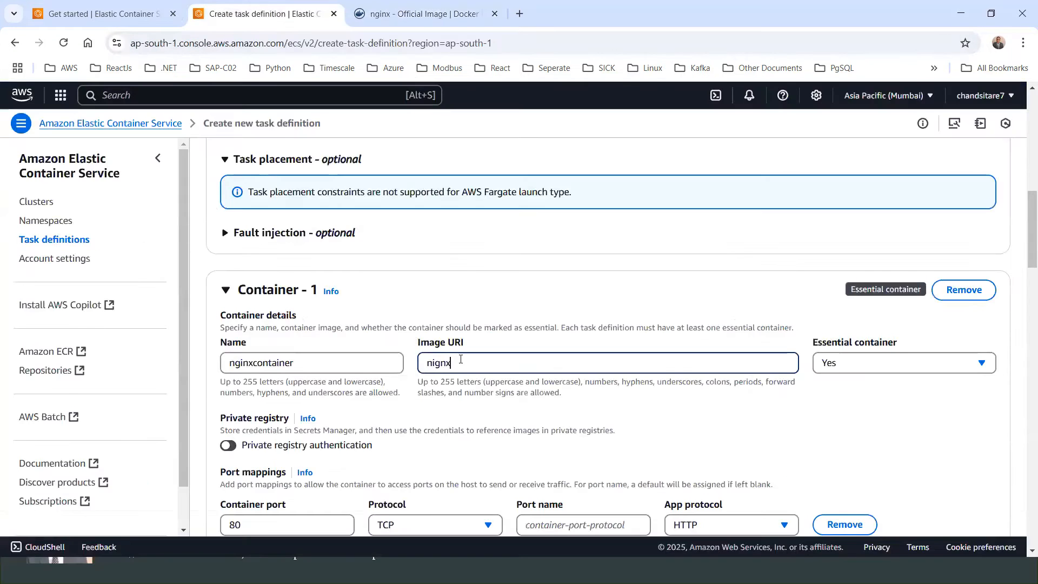
pyautogui.hotkey('ctrl', 'a')
pyautogui.hotkey('ctrl', 'v')
pyautogui.write(':latest')
pyautogui.hotkey('ctrl', 'Tab')
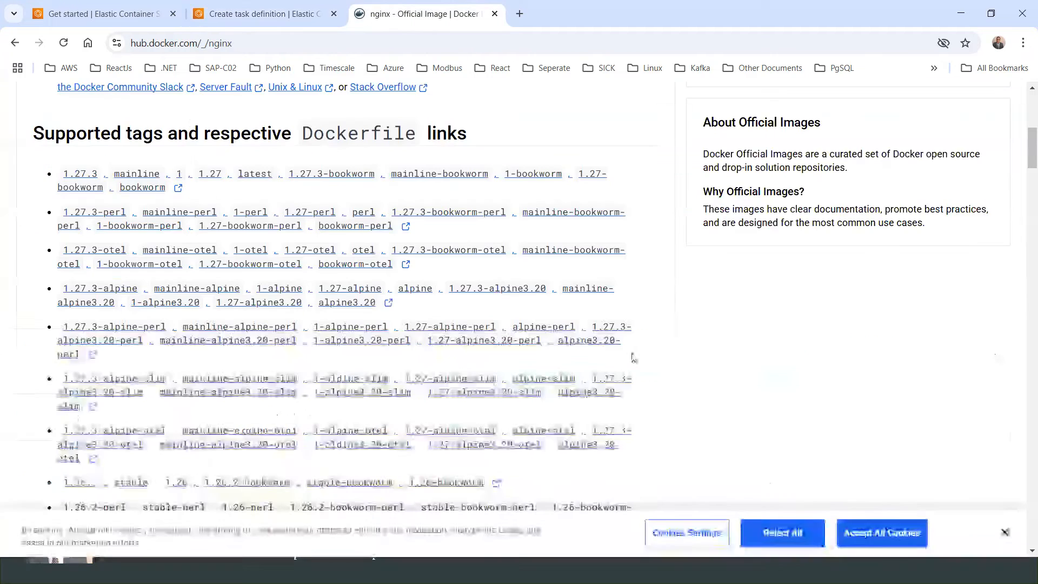
pyautogui.scroll(6, 324, 187)
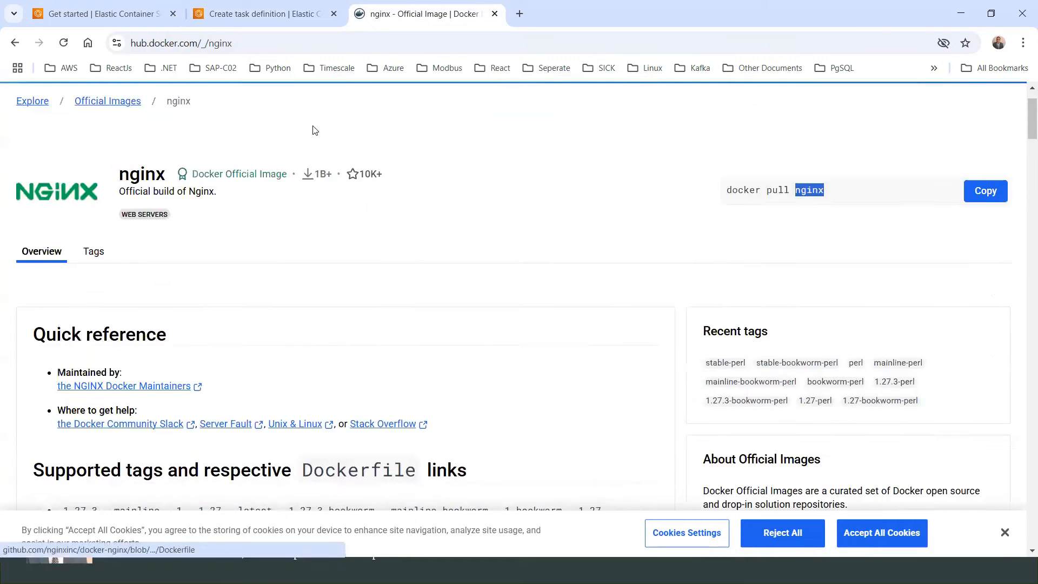
pyautogui.click(270, 22)
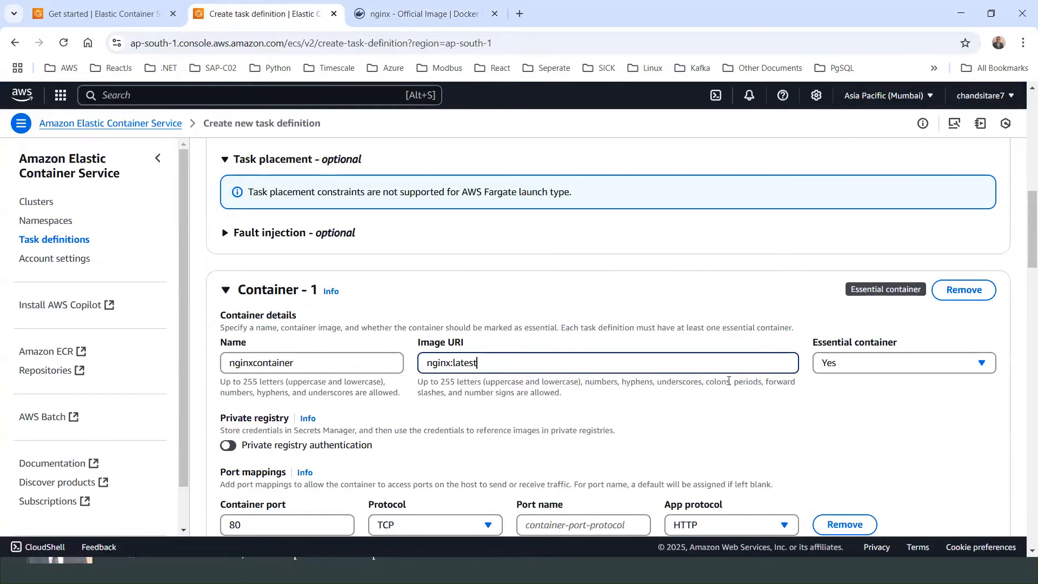
# Step: Set the port mapping's container port to 80 with the HTTP app protocol
pyautogui.scroll(-1, 570, 398)
pyautogui.tripleClick(469, 296)
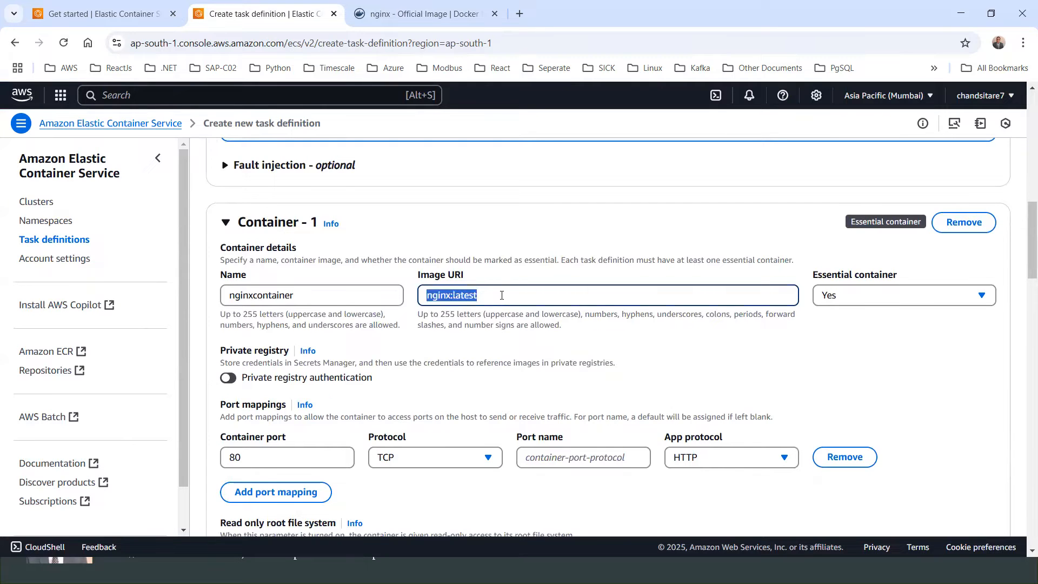
pyautogui.scroll(-1, 362, 378)
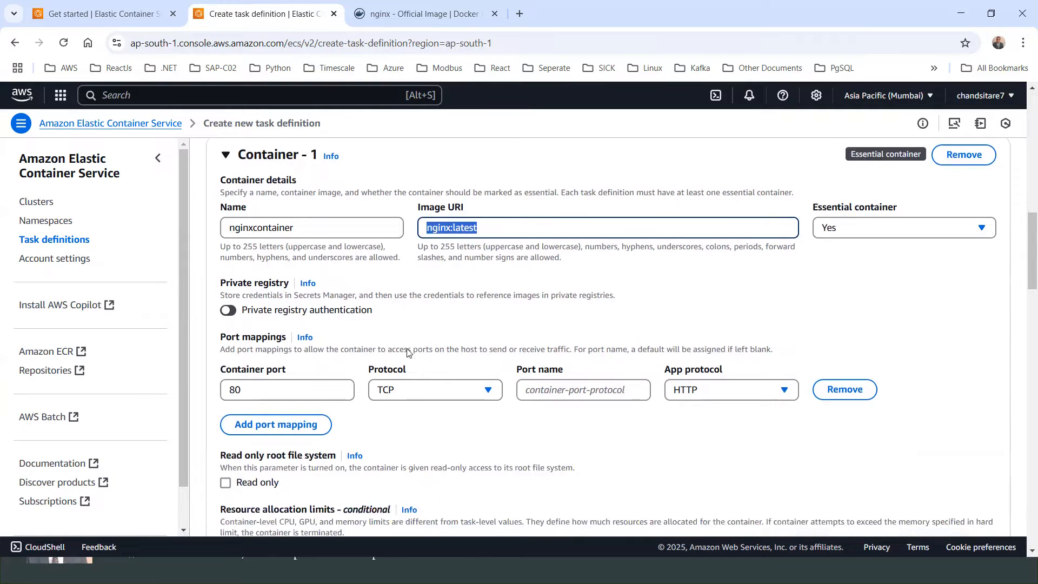
pyautogui.scroll(-2, 373, 341)
pyautogui.scroll(2, 324, 325)
pyautogui.scroll(-2, 600, 220)
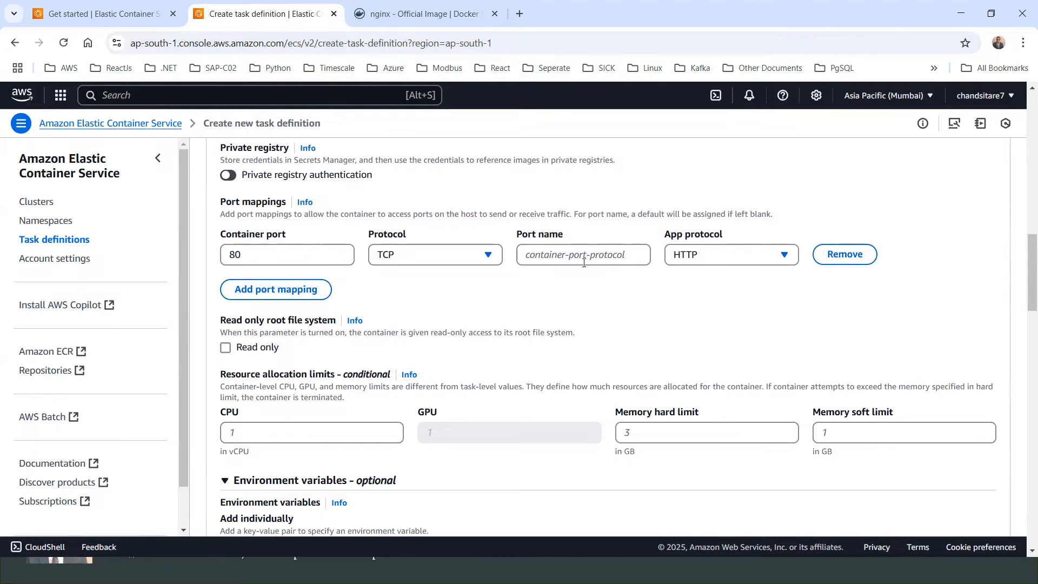
pyautogui.moveTo(275, 258); pyautogui.dragTo(182, 260)
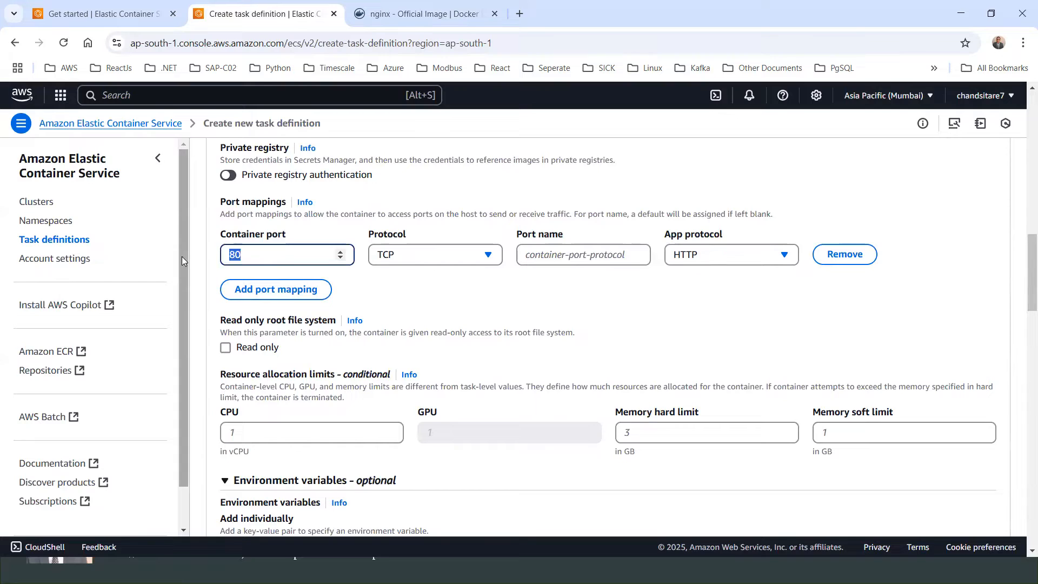
pyautogui.write('80')
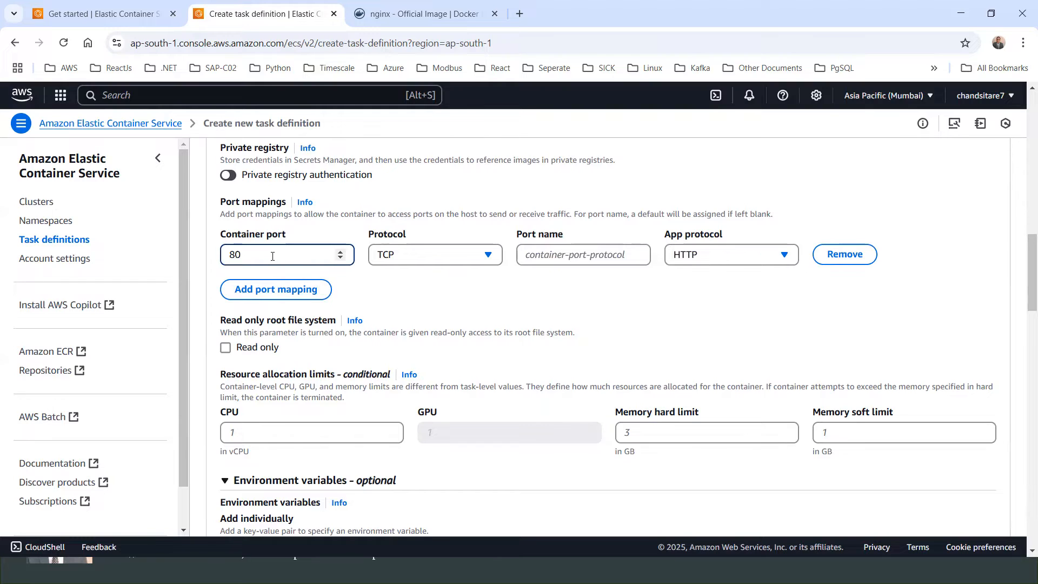
pyautogui.click(705, 256)
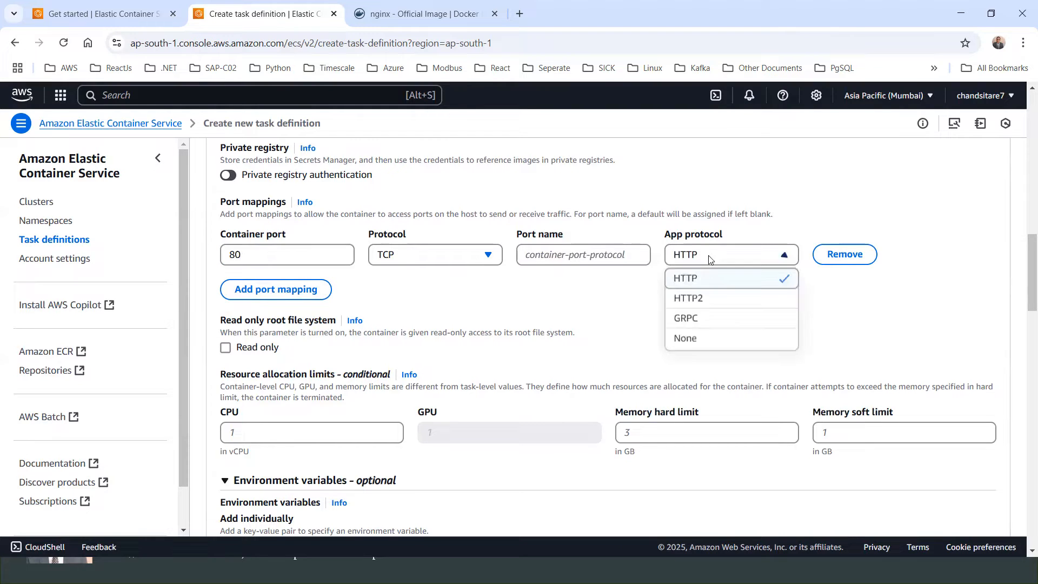
pyautogui.click(698, 280)
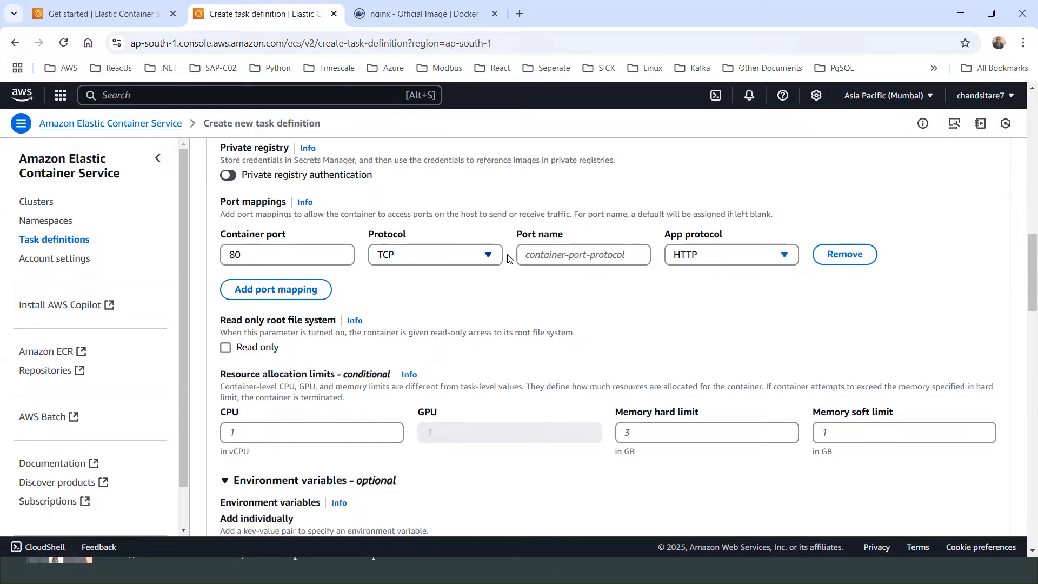
pyautogui.click(536, 253)
# Step: Review the container's environment variables, log collection settings and optional sections down to storage
pyautogui.scroll(-1, 164, 272)
pyautogui.scroll(-1, 324, 287)
pyautogui.scroll(-1, 373, 277)
pyautogui.scroll(1, 353, 273)
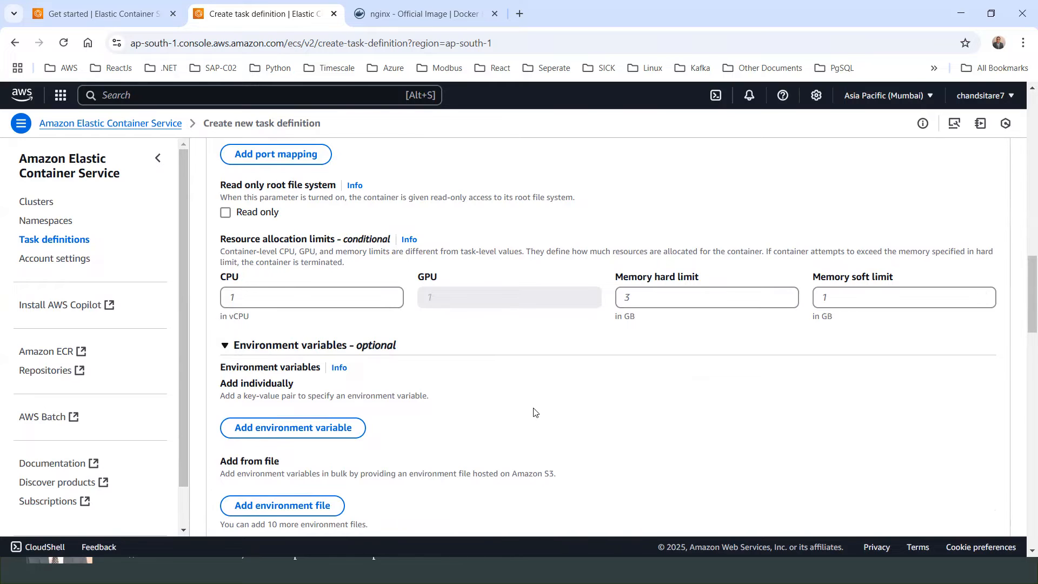
pyautogui.scroll(-3, 533, 412)
pyautogui.scroll(-4, 585, 315)
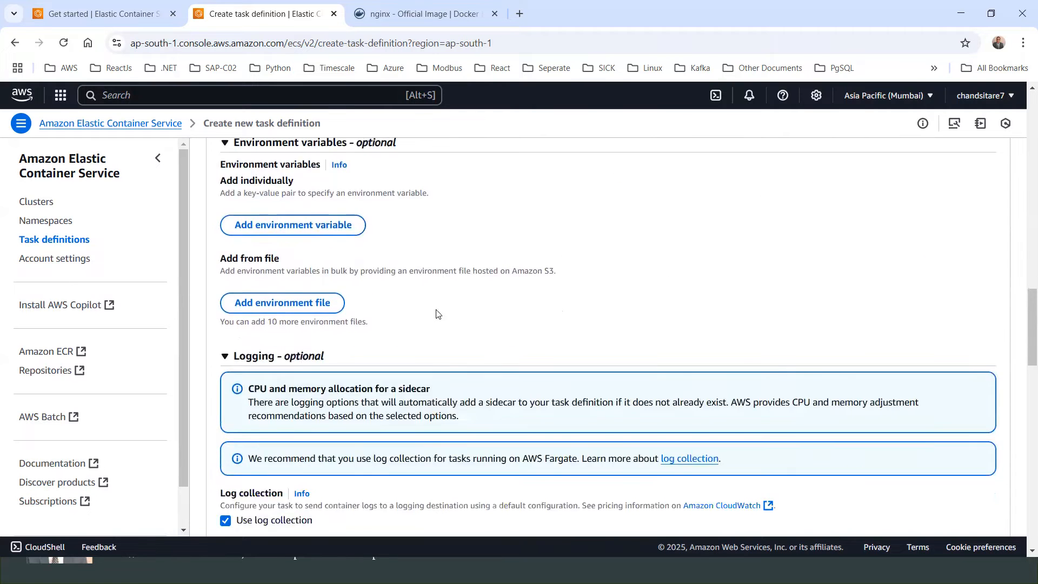
pyautogui.scroll(4, 341, 252)
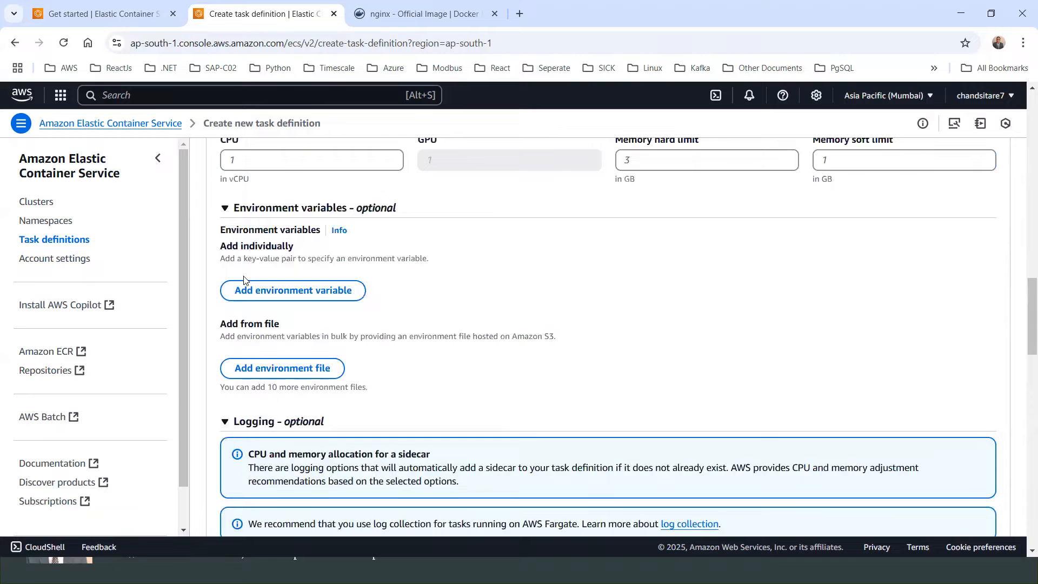
pyautogui.scroll(1, 371, 269)
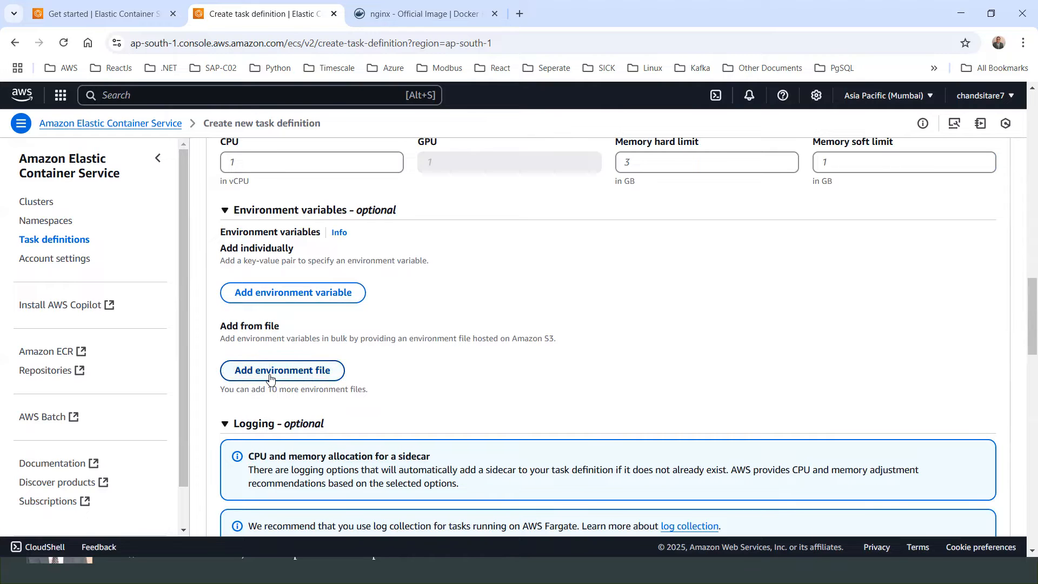
pyautogui.scroll(-3, 354, 378)
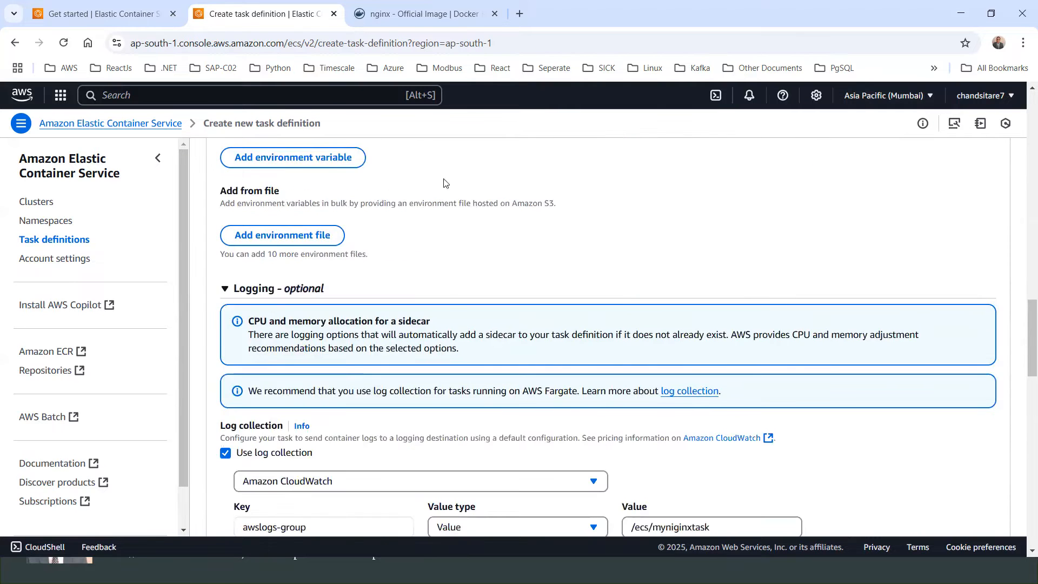
pyautogui.scroll(-1, 446, 300)
pyautogui.scroll(-1, 445, 299)
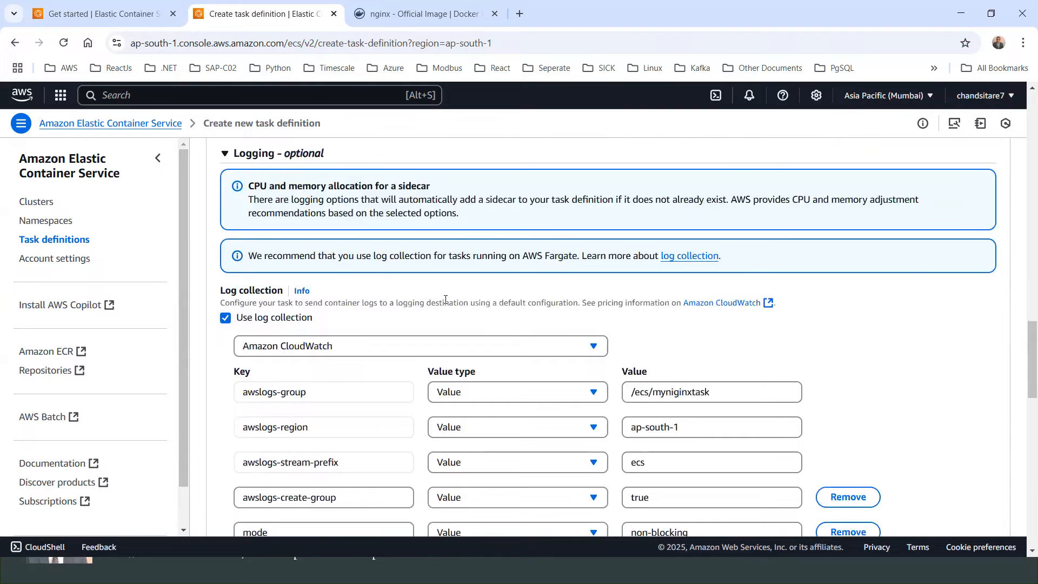
pyautogui.scroll(5, 445, 300)
pyautogui.scroll(-3, 410, 308)
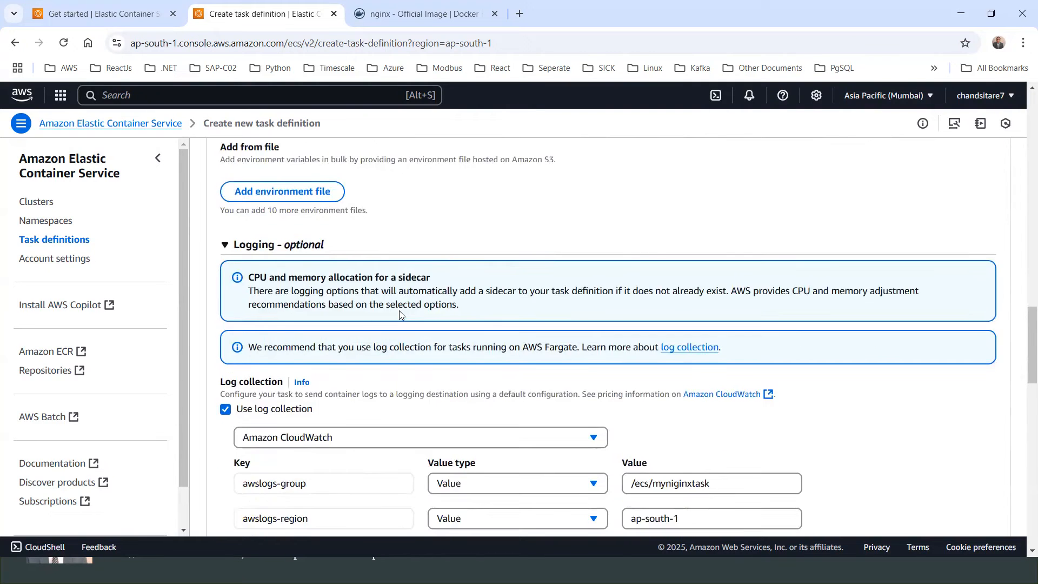
pyautogui.scroll(-2, 399, 313)
pyautogui.scroll(-2, 487, 271)
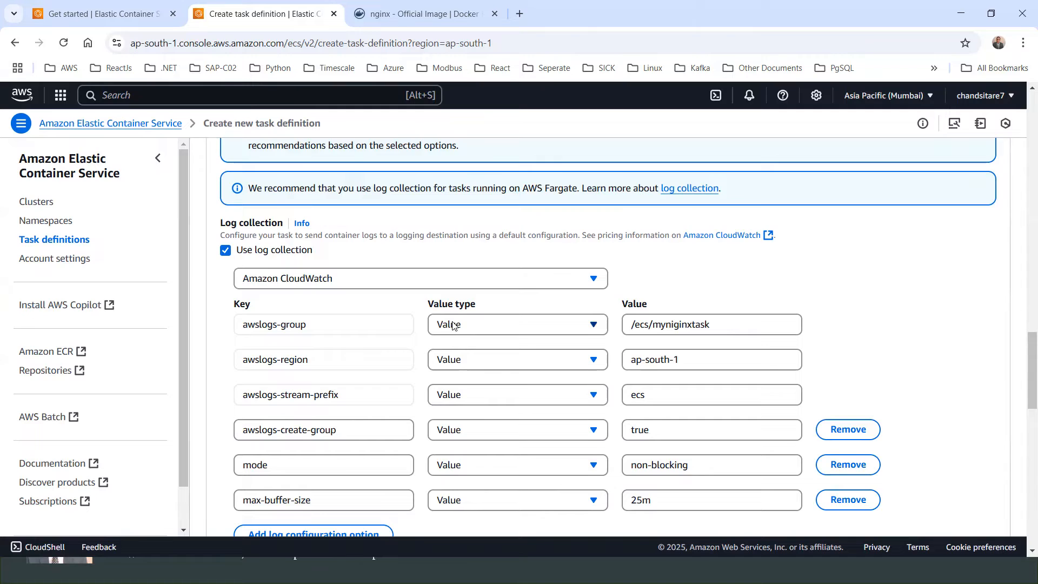
pyautogui.scroll(-1, 455, 325)
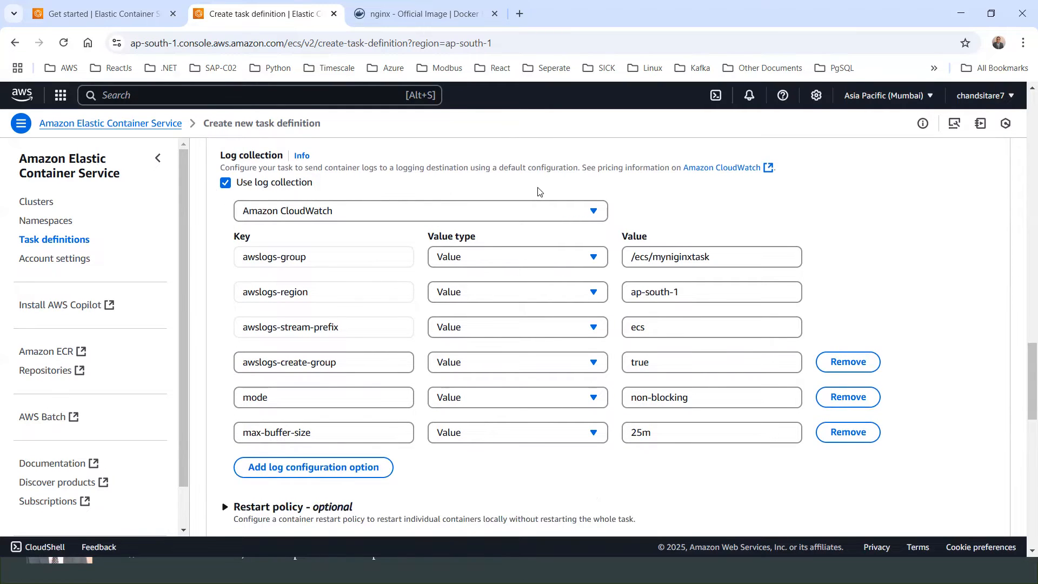
pyautogui.scroll(-3, 541, 243)
pyautogui.scroll(-1, 449, 296)
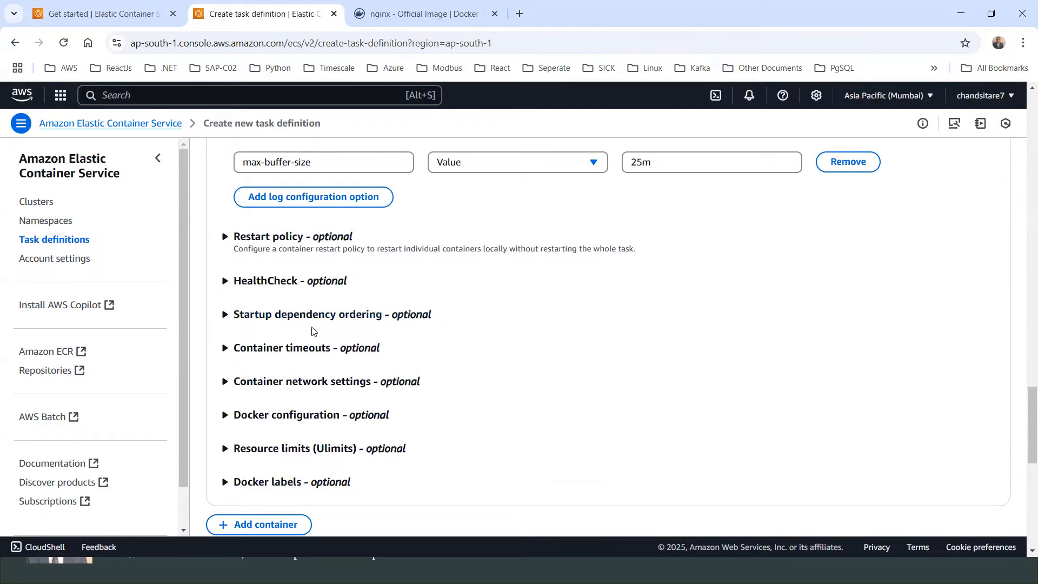
pyautogui.scroll(-1, 259, 326)
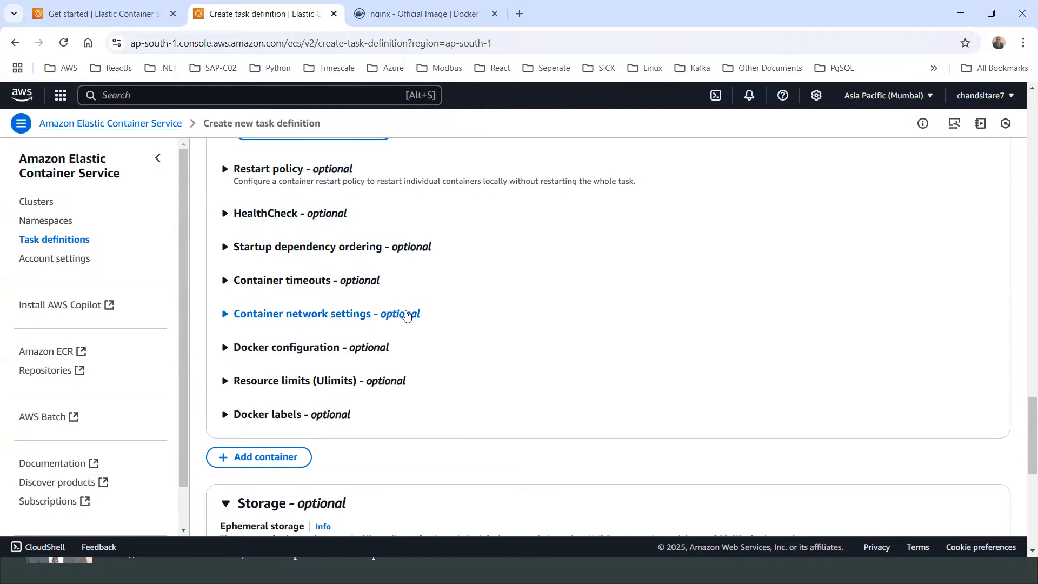
pyautogui.click(222, 315)
pyautogui.click(223, 315)
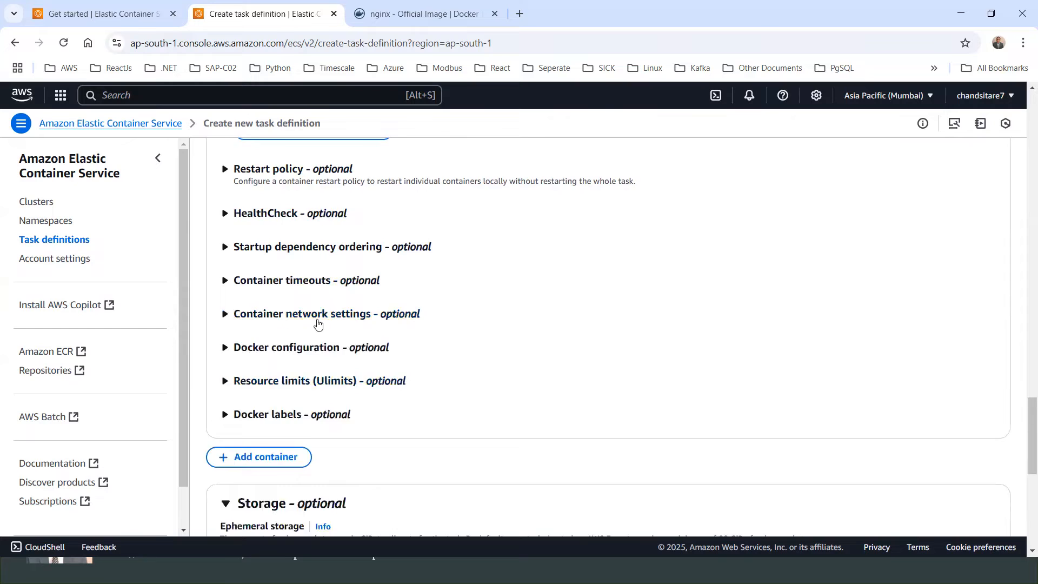
pyautogui.scroll(-4, 317, 322)
pyautogui.scroll(4, 310, 230)
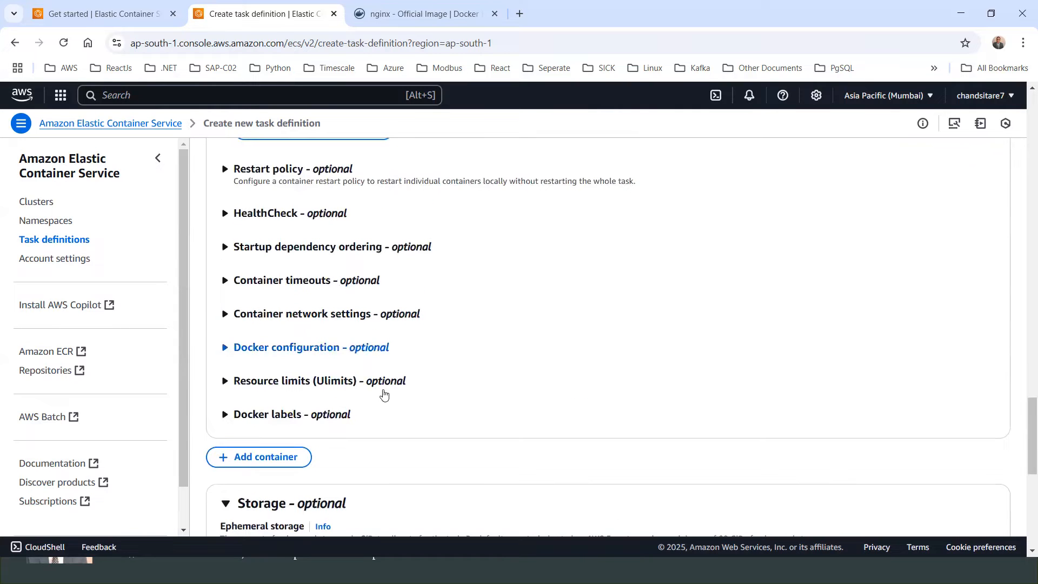
pyautogui.scroll(-4, 301, 255)
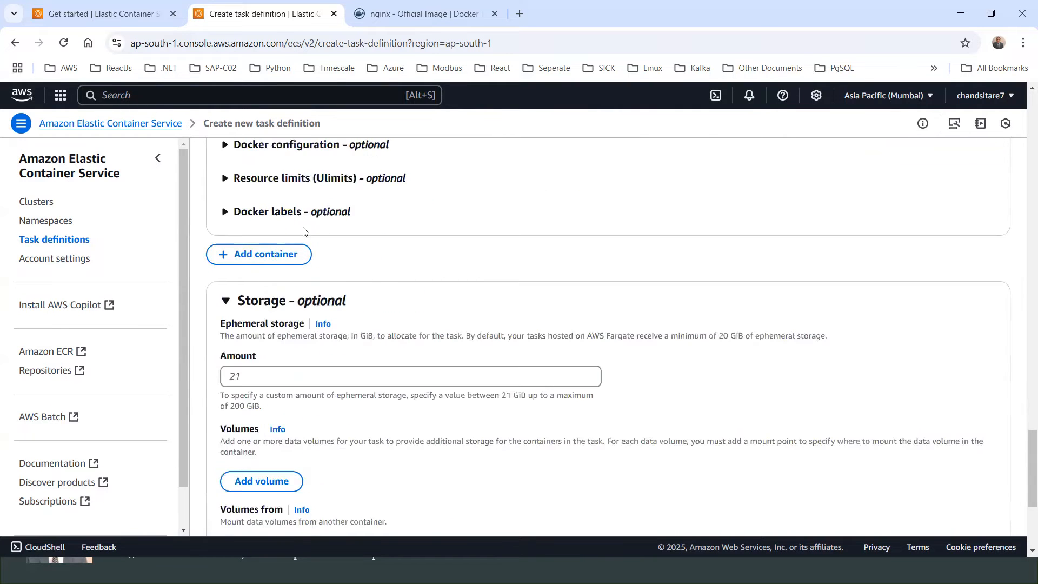
# Step: Create the task definition
pyautogui.scroll(4, 394, 220)
pyautogui.scroll(-5, 458, 345)
pyautogui.scroll(-3, 524, 253)
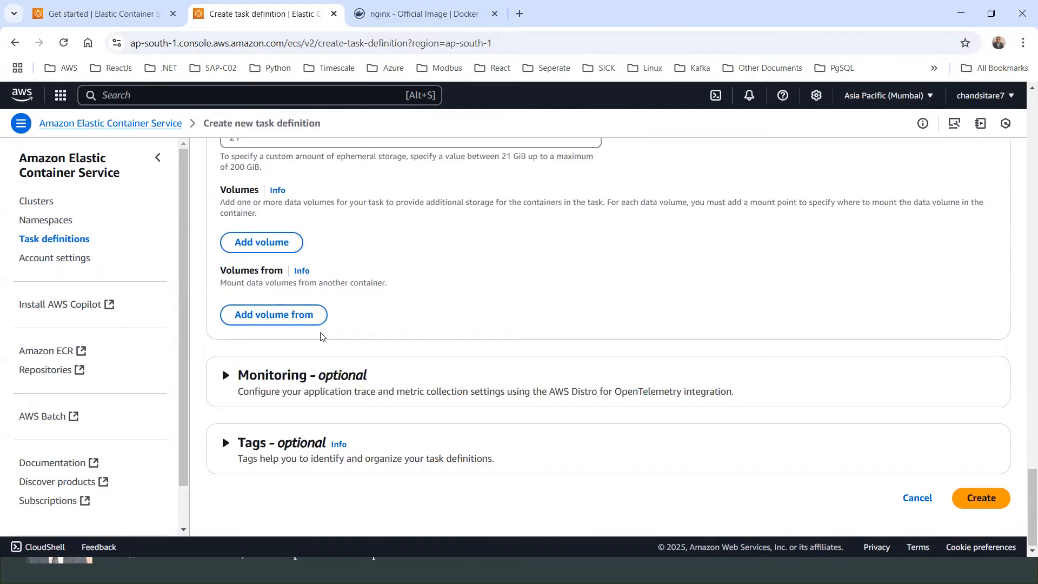
pyautogui.scroll(10, 320, 335)
pyautogui.scroll(10, 320, 322)
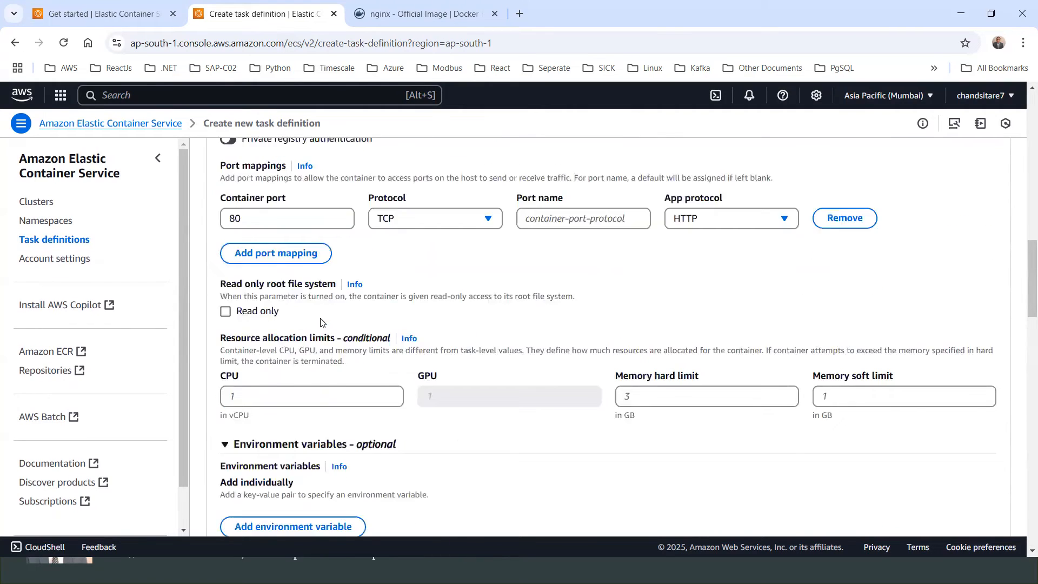
pyautogui.scroll(3, 445, 278)
pyautogui.scroll(-13, 470, 308)
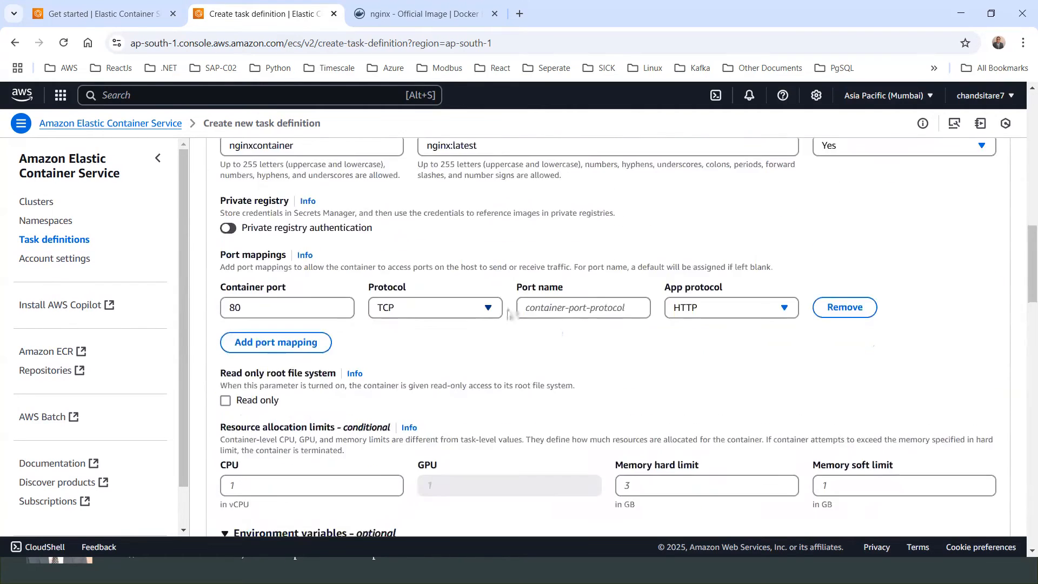
pyautogui.scroll(-15, 816, 339)
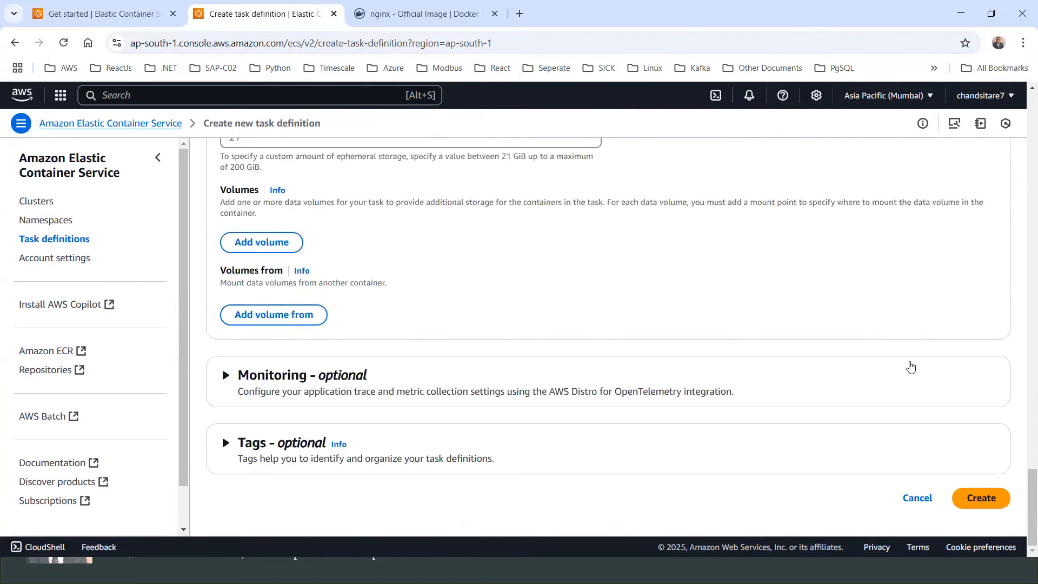
pyautogui.click(984, 502)
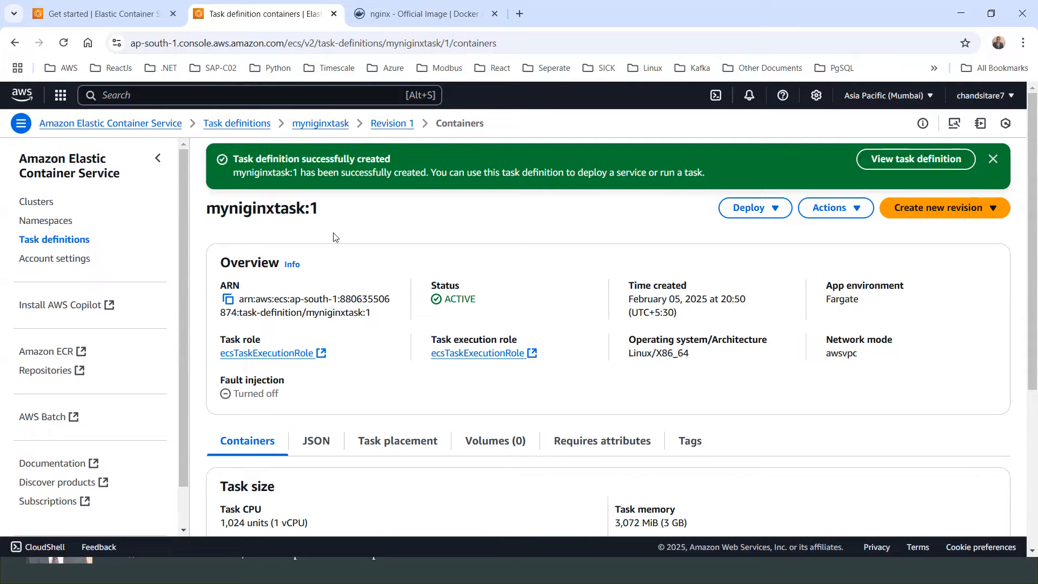
# Step: Open the devcluster101 cluster and start creating a new service in it
pyautogui.scroll(-1, 315, 333)
pyautogui.scroll(-2, 315, 333)
pyautogui.scroll(3, 315, 333)
pyautogui.click(775, 209)
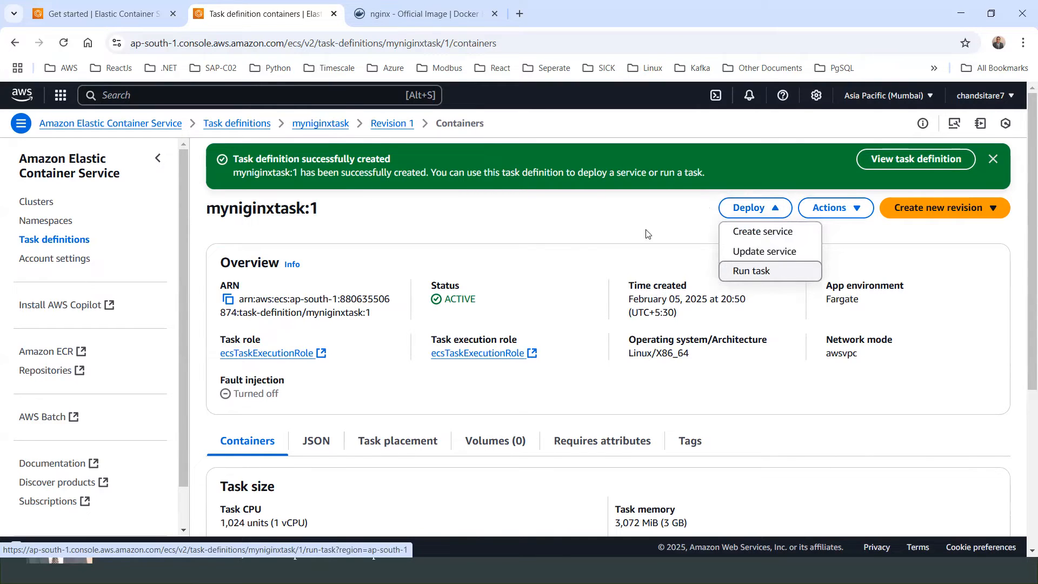
pyautogui.click(30, 203)
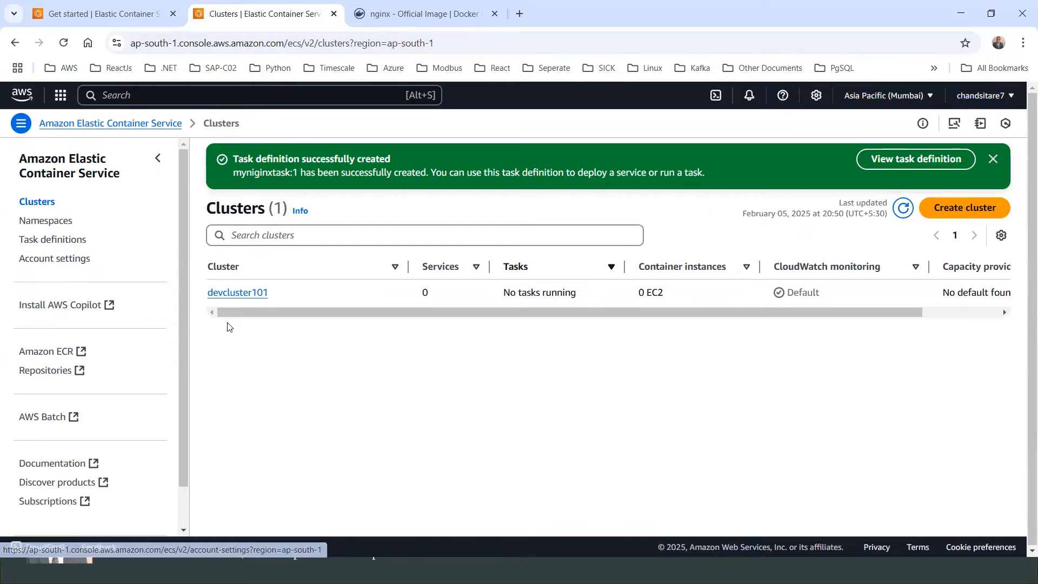
pyautogui.click(251, 293)
pyautogui.scroll(-3, 385, 316)
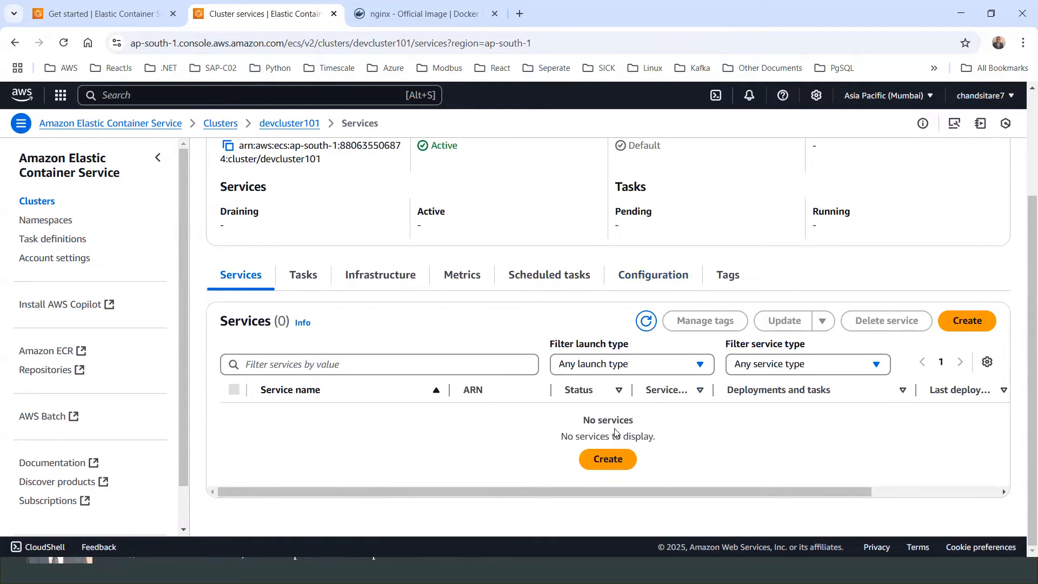
pyautogui.click(608, 459)
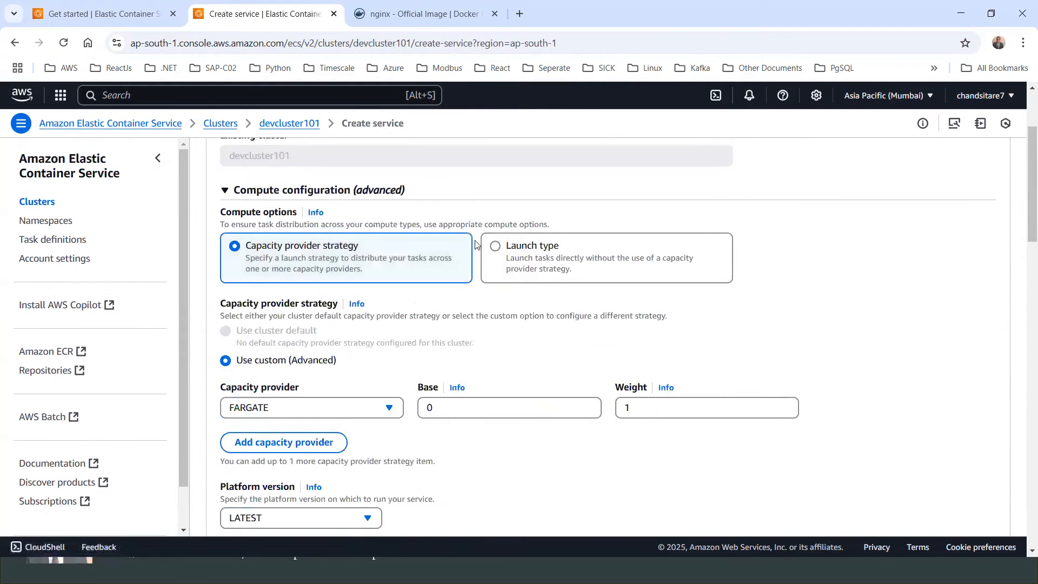
# Step: Choose the Launch type compute option with FARGATE for the service
pyautogui.scroll(-1, 477, 246)
pyautogui.scroll(3, 473, 243)
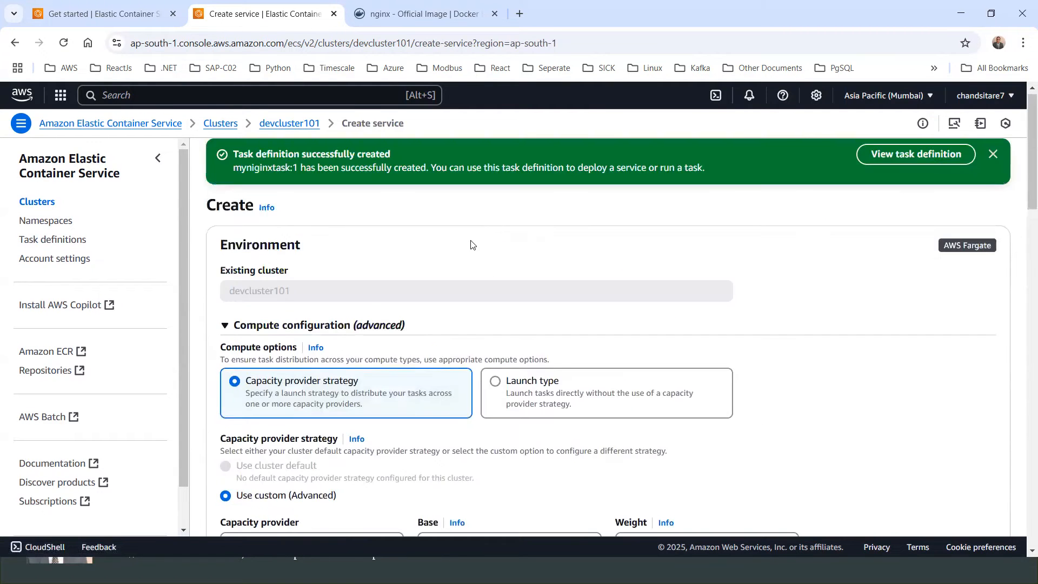
pyautogui.click(498, 385)
pyautogui.scroll(-2, 575, 368)
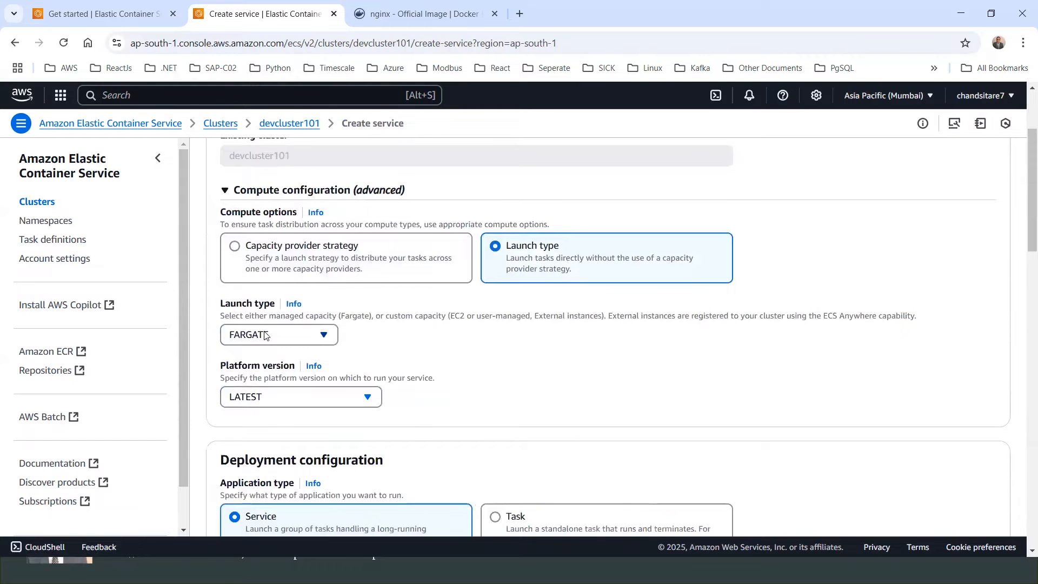
pyautogui.scroll(-2, 266, 401)
pyautogui.scroll(-2, 236, 363)
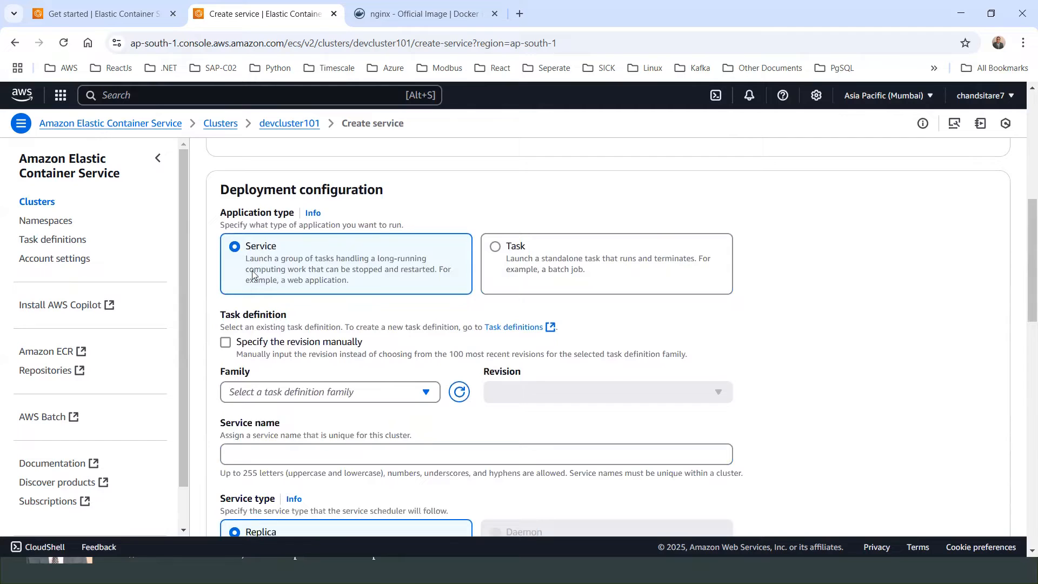
# Step: Select the myniginxtask task definition family and name the service mynginxservice
pyautogui.click(425, 392)
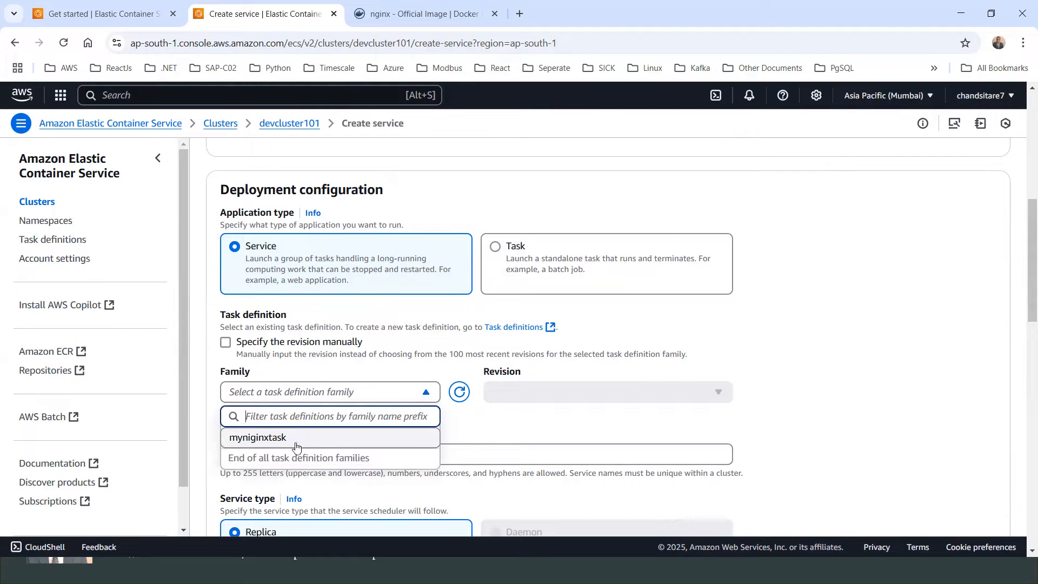
pyautogui.click(256, 442)
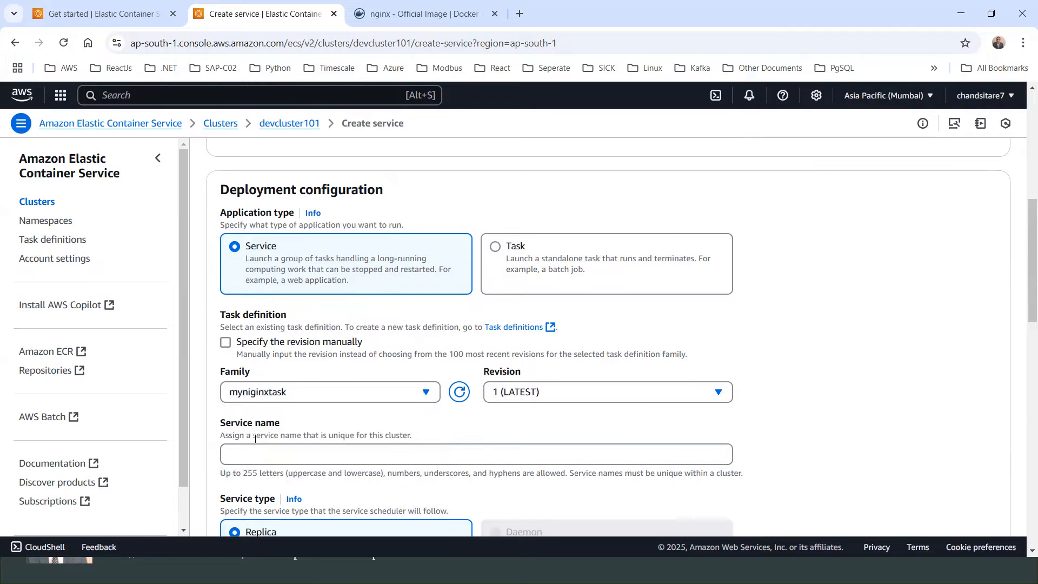
pyautogui.scroll(-3, 383, 336)
pyautogui.click(262, 328)
pyautogui.write('myngin')
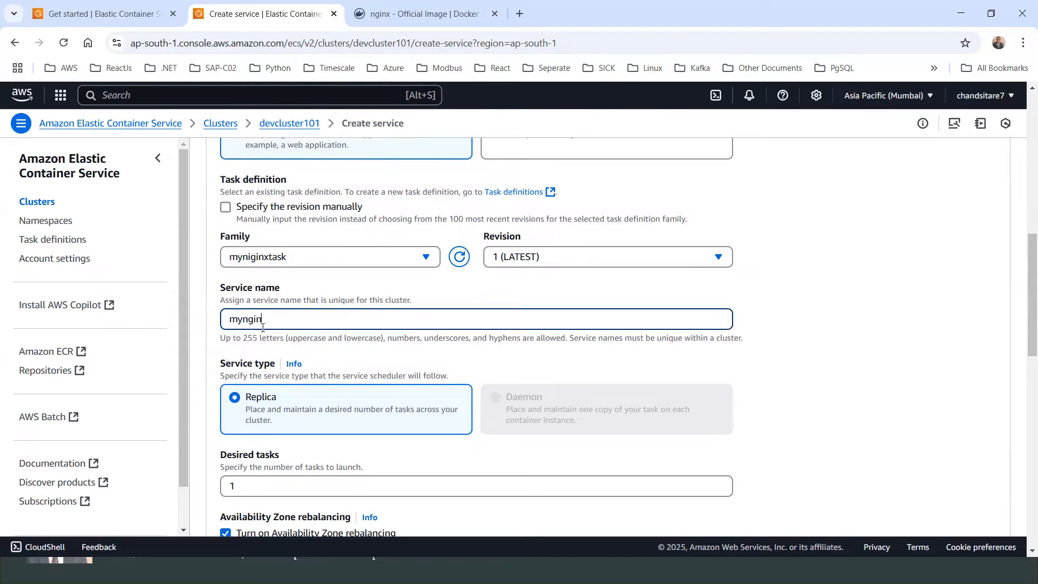
pyautogui.write('xservice')
pyautogui.moveTo(330, 319); pyautogui.dragTo(223, 325)
# Step: Set the service's desired tasks to 2
pyautogui.scroll(-2, 387, 346)
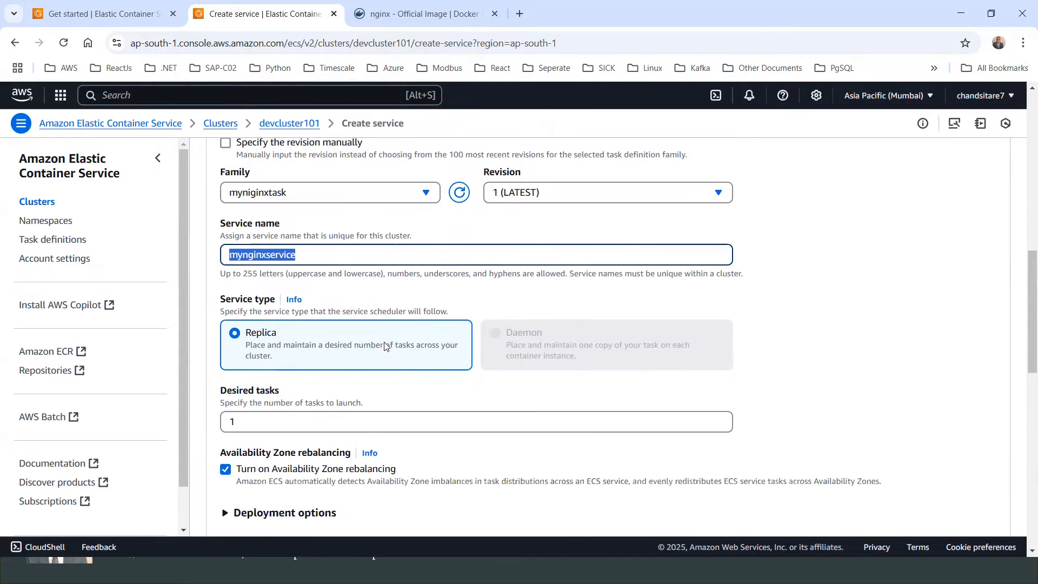
pyautogui.scroll(-2, 259, 379)
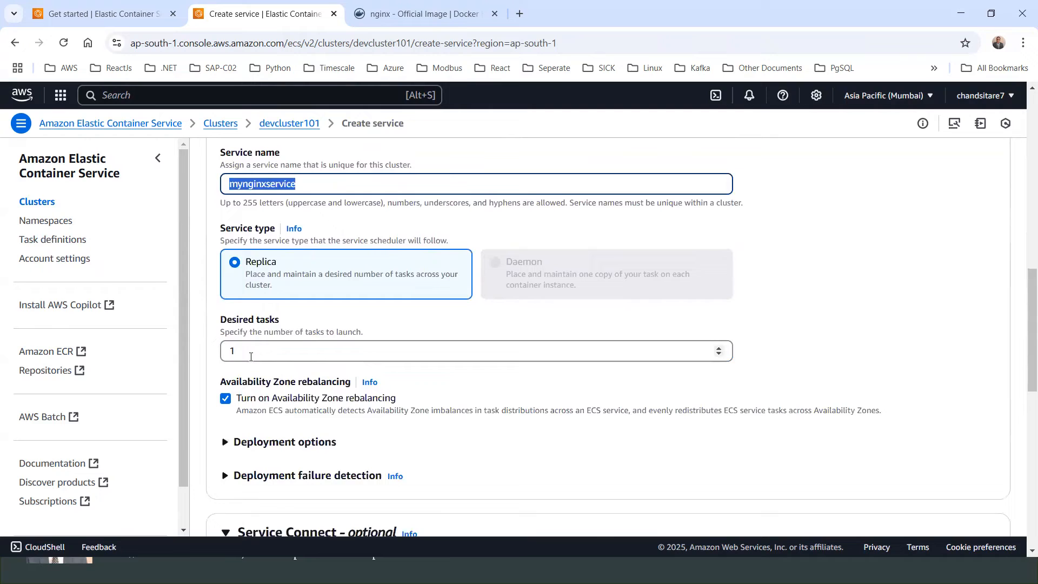
pyautogui.moveTo(256, 355); pyautogui.dragTo(217, 359)
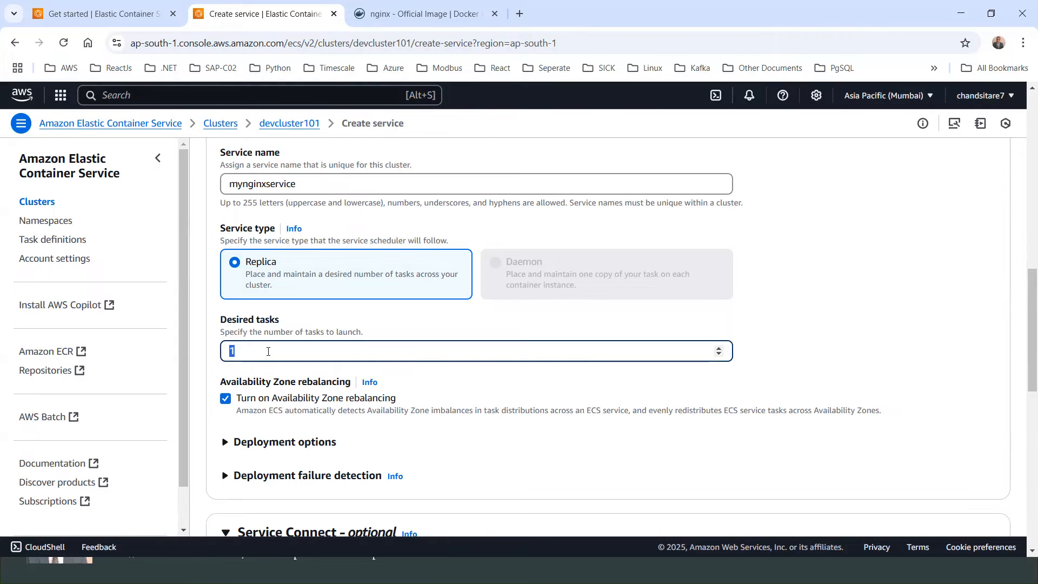
pyautogui.write('1')
pyautogui.moveTo(255, 352); pyautogui.dragTo(203, 358)
pyautogui.scroll(-1, 374, 362)
pyautogui.scroll(3, 319, 302)
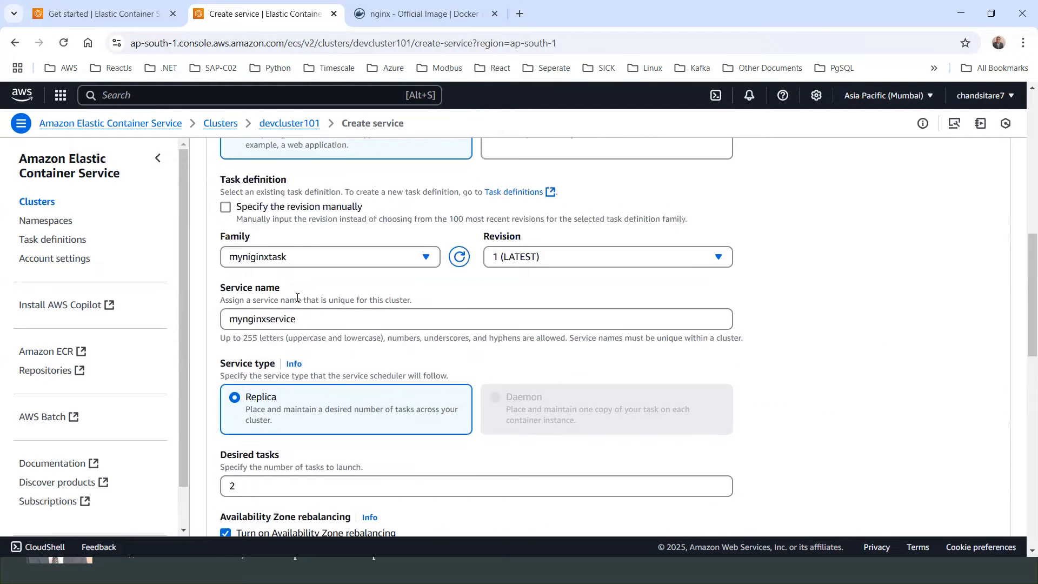
# Step: Remove the default security group from the service's networking settings
pyautogui.scroll(-4, 374, 327)
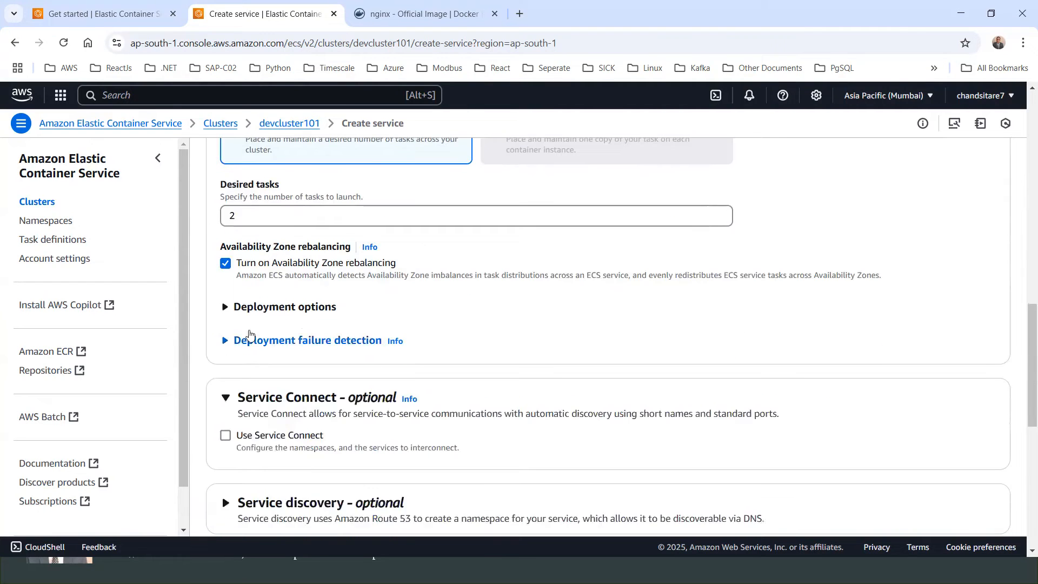
pyautogui.scroll(-4, 313, 324)
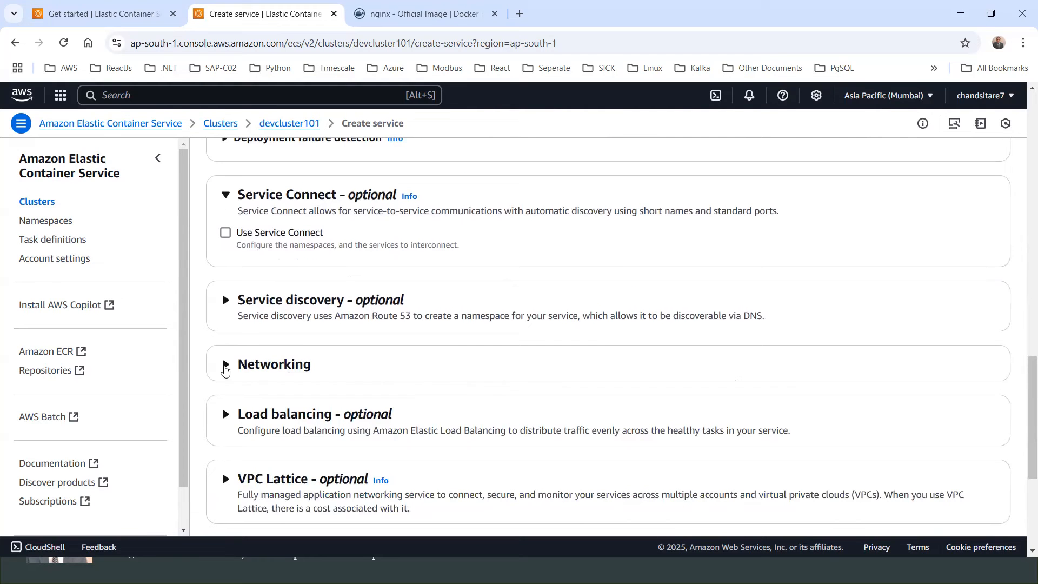
pyautogui.click(226, 364)
pyautogui.scroll(-3, 292, 346)
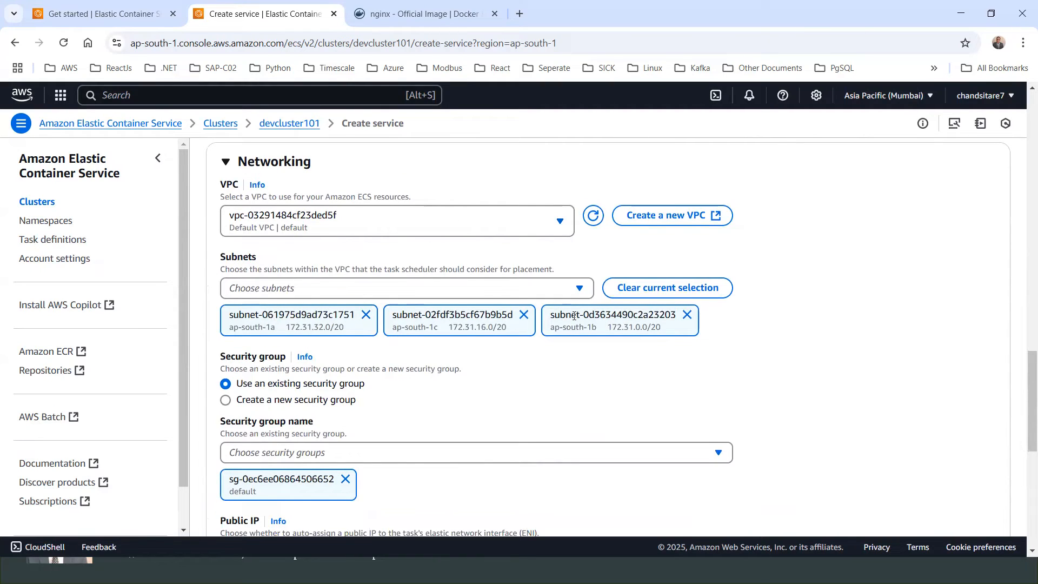
pyautogui.scroll(-1, 605, 319)
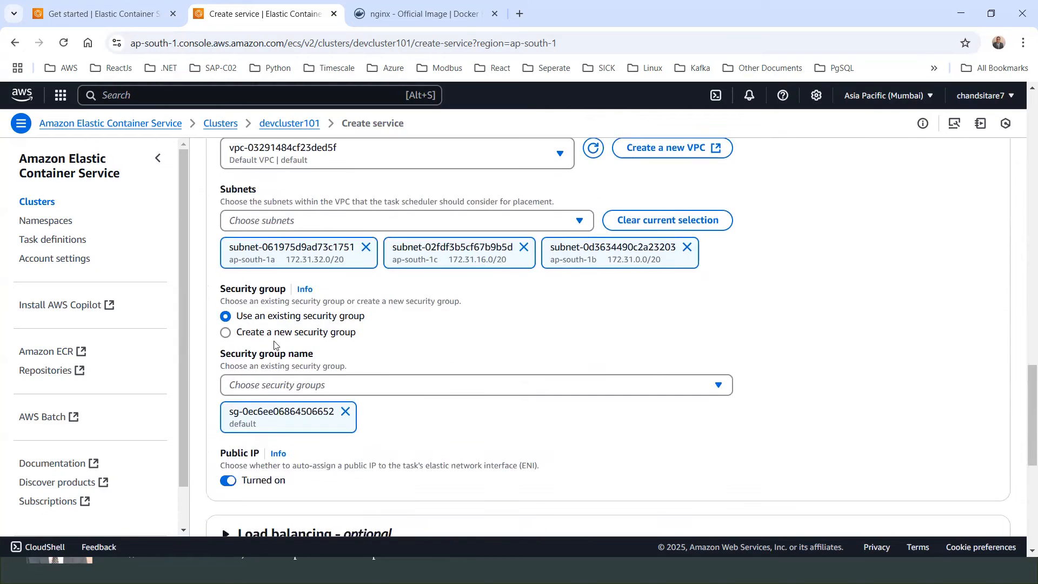
pyautogui.click(345, 411)
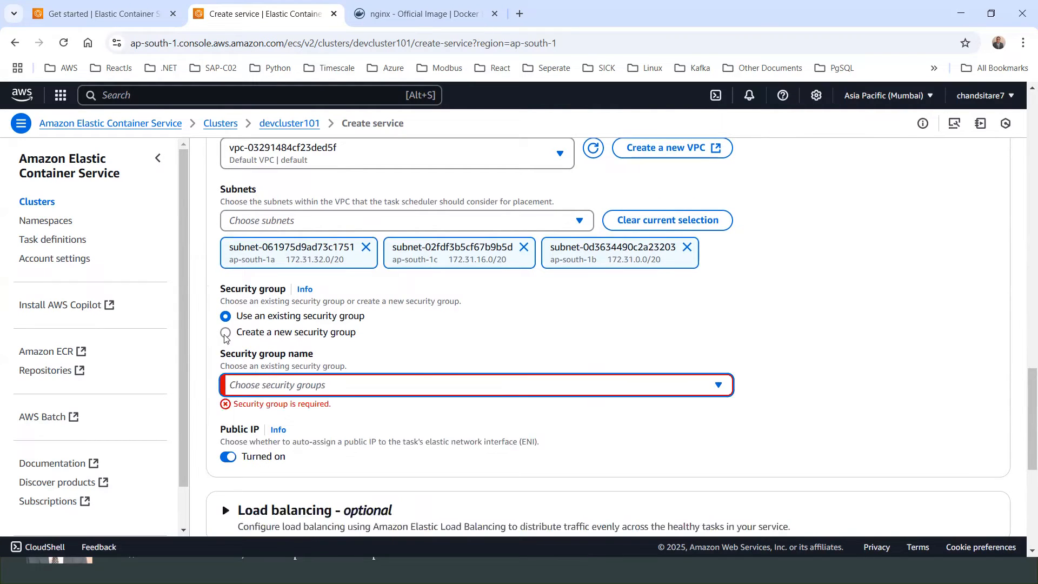
# Step: Browse the list of existing security groups
pyautogui.click(258, 390)
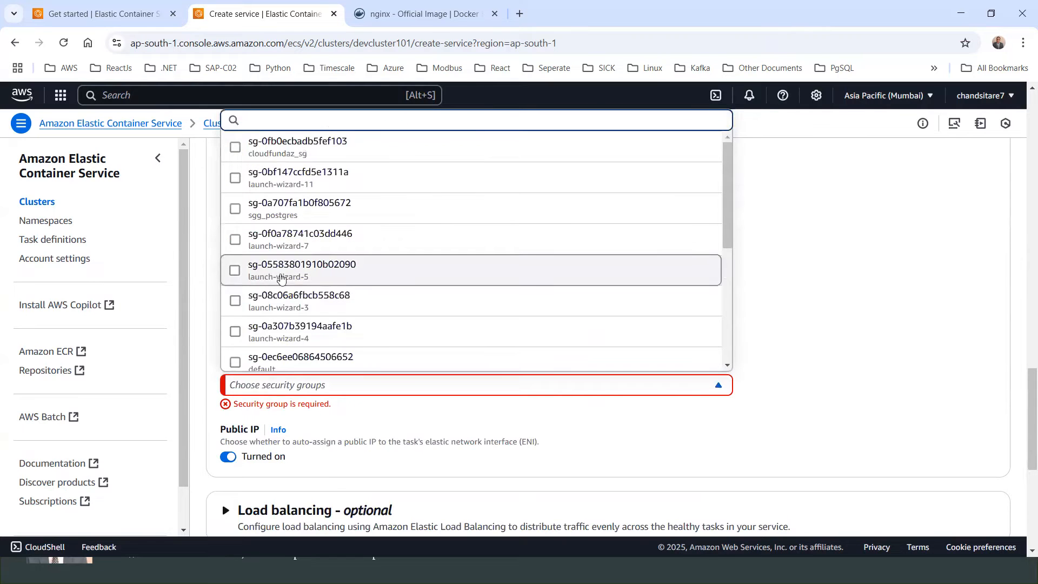
pyautogui.scroll(4, 452, 235)
pyautogui.scroll(-1, 452, 234)
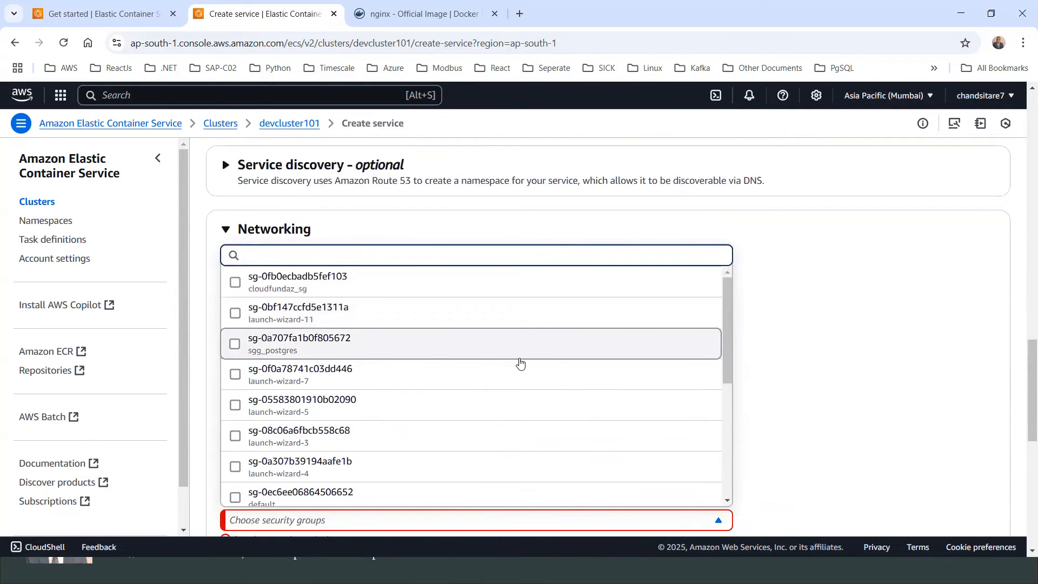
pyautogui.scroll(-10, 520, 364)
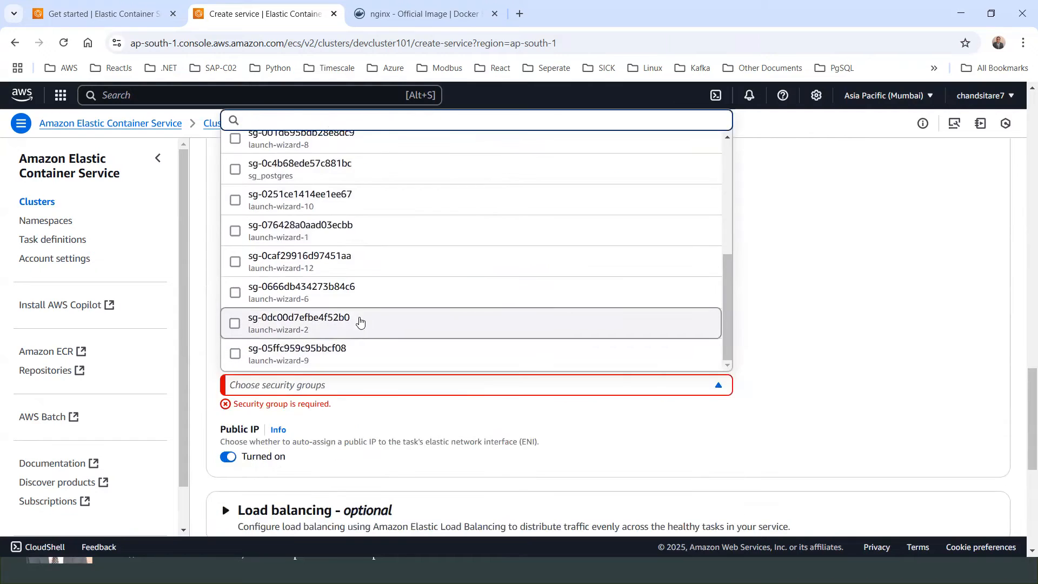
pyautogui.moveTo(727, 303); pyautogui.dragTo(731, 189)
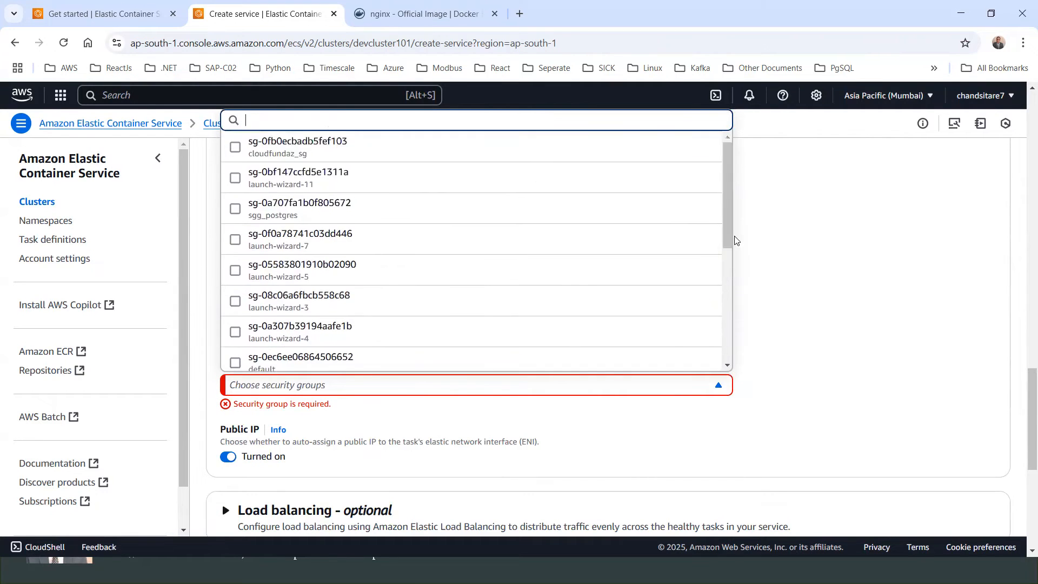
pyautogui.scroll(1, 735, 240)
pyautogui.scroll(-1, 733, 292)
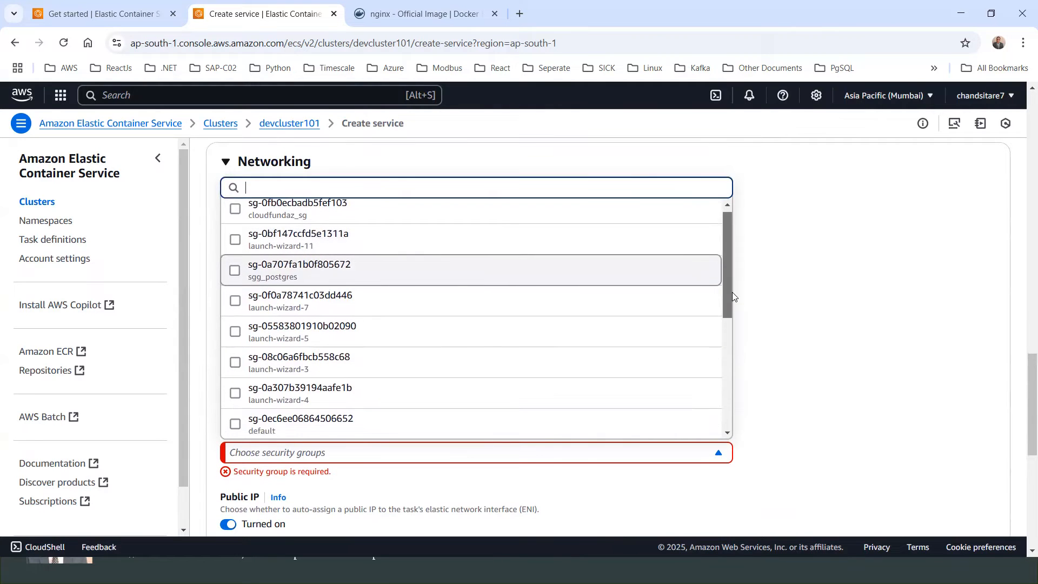
pyautogui.scroll(-3, 732, 296)
pyautogui.click(362, 453)
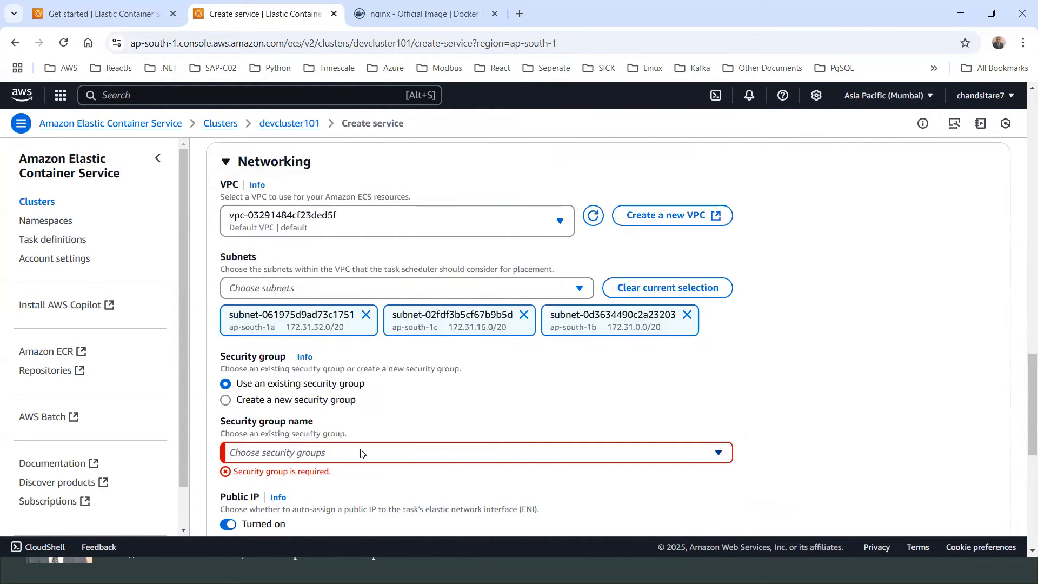
# Step: Choose to create a new security group named ecs-container-sg
pyautogui.scroll(-1, 346, 443)
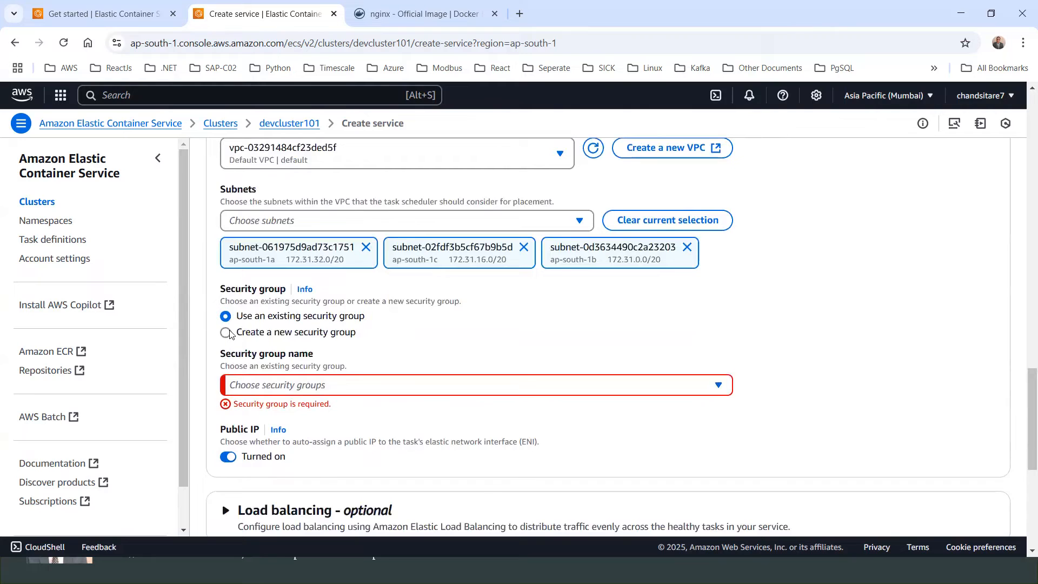
pyautogui.click(227, 332)
pyautogui.scroll(-1, 303, 343)
pyautogui.moveTo(303, 340); pyautogui.dragTo(252, 340)
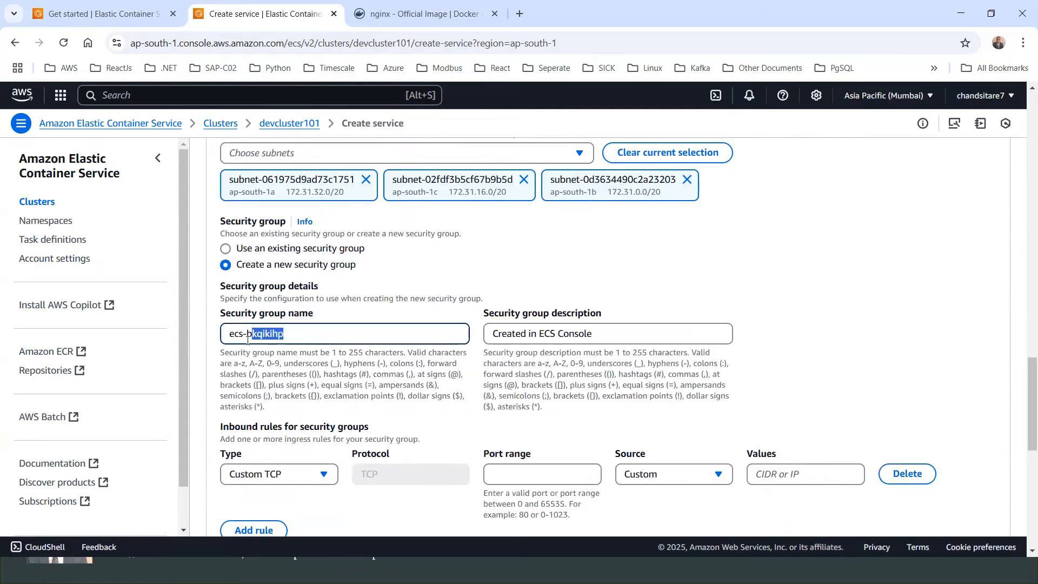
pyautogui.write('container-sg')
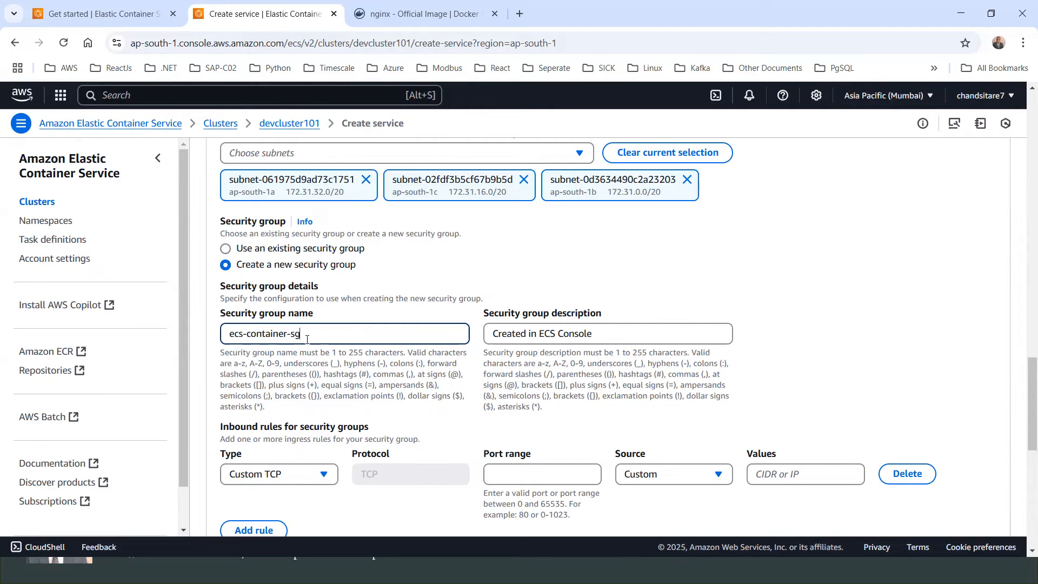
pyautogui.hotkey('ctrl', 'a')
# Step: Set the new security group's inbound rule type to HTTP
pyautogui.scroll(-2, 357, 353)
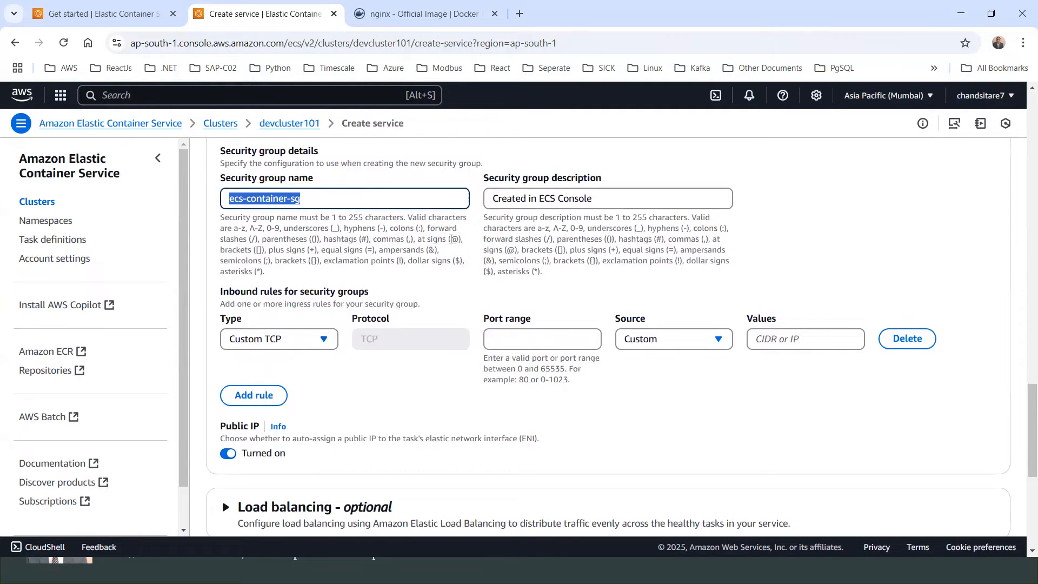
pyautogui.click(313, 345)
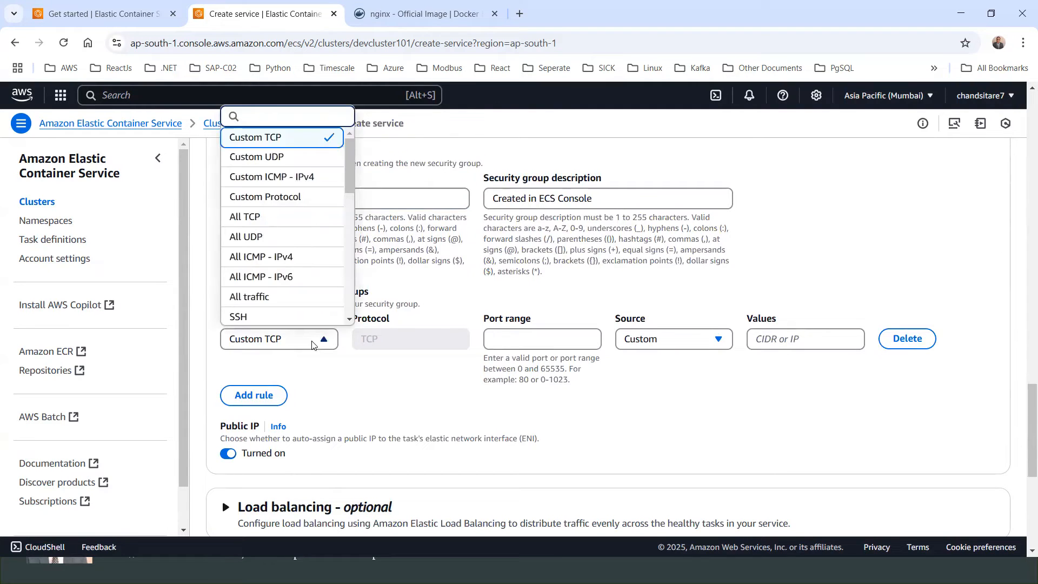
pyautogui.moveTo(352, 173); pyautogui.dragTo(348, 223)
pyautogui.click(280, 226)
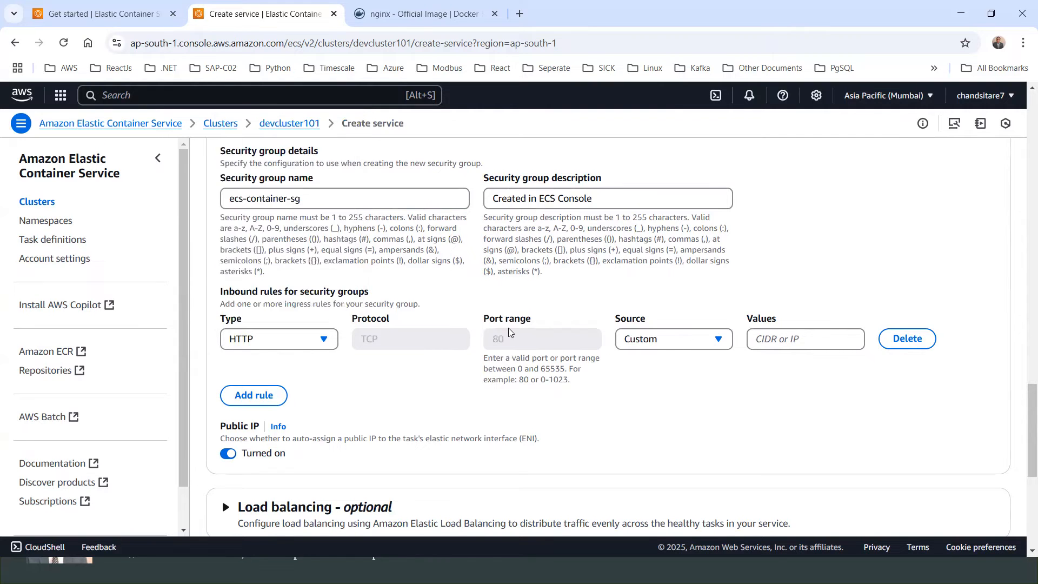
# Step: Set the inbound rule's source to Anywhere
pyautogui.click(671, 347)
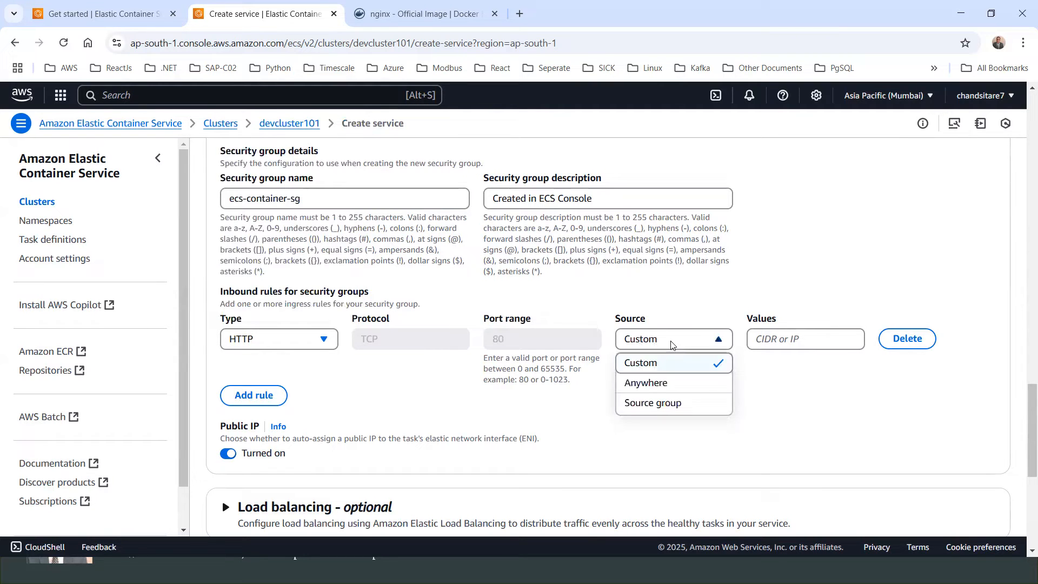
pyautogui.click(652, 384)
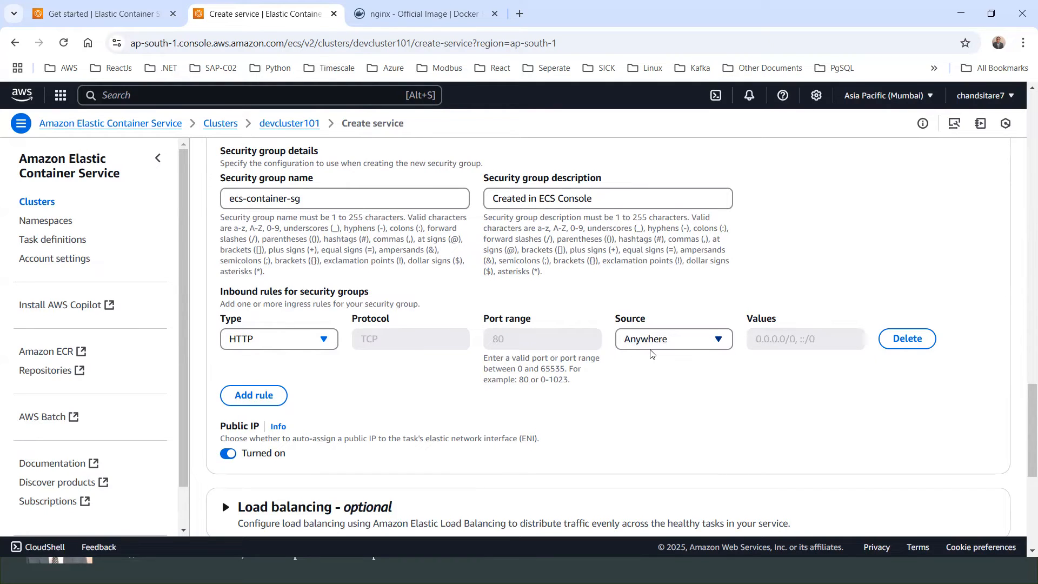
pyautogui.click(718, 343)
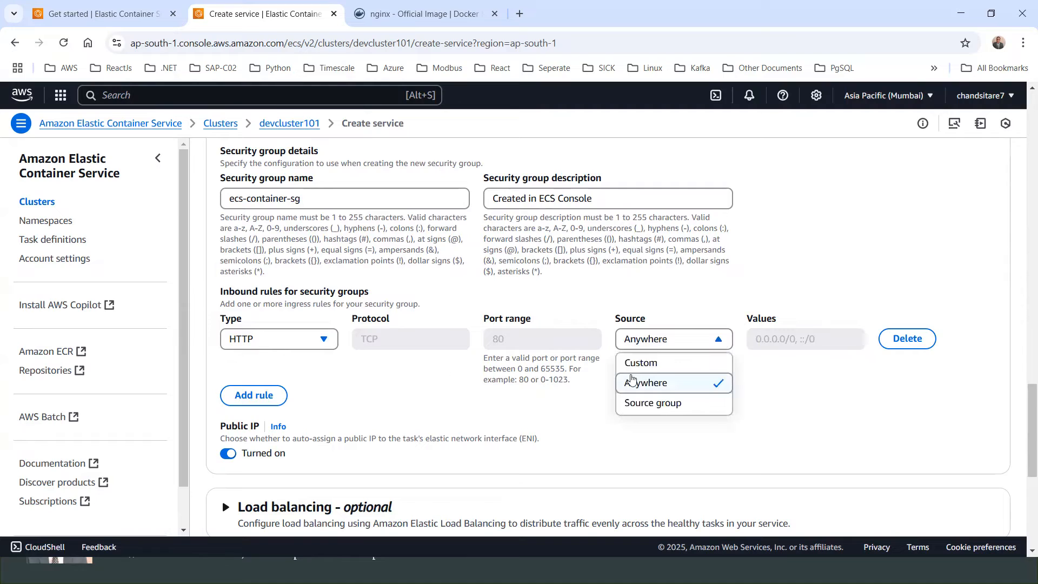
pyautogui.click(651, 368)
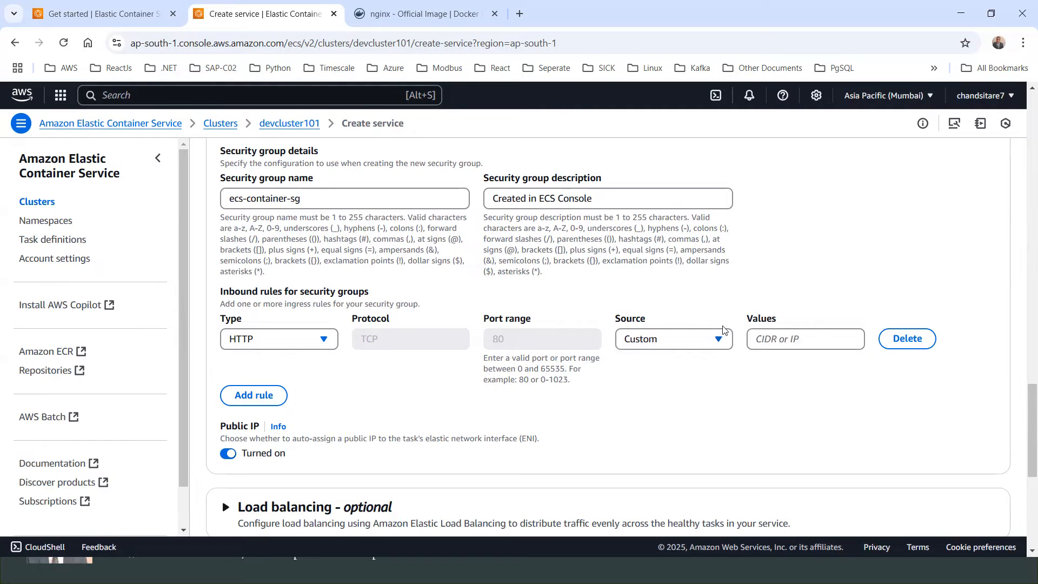
pyautogui.click(721, 343)
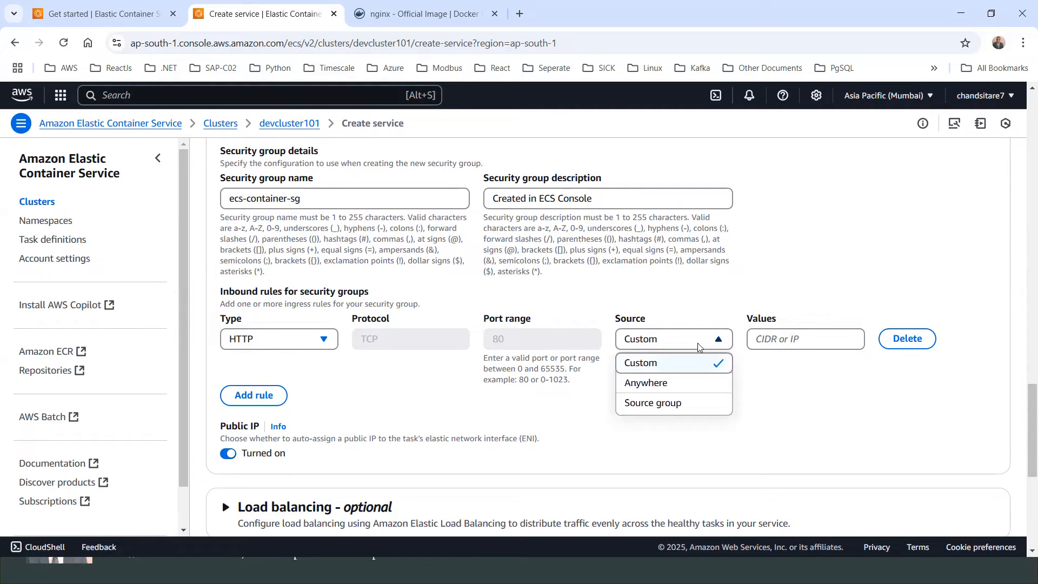
pyautogui.click(641, 385)
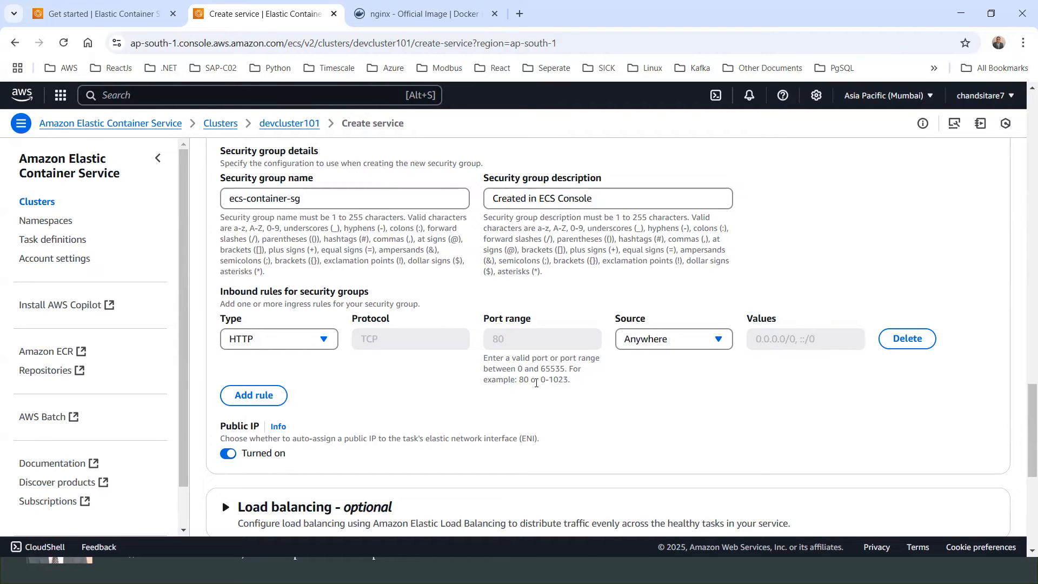
# Step: Review the optional Load balancing, VPC Lattice, Service auto scaling, Volume and Tags sections of the service form
pyautogui.scroll(-3, 319, 372)
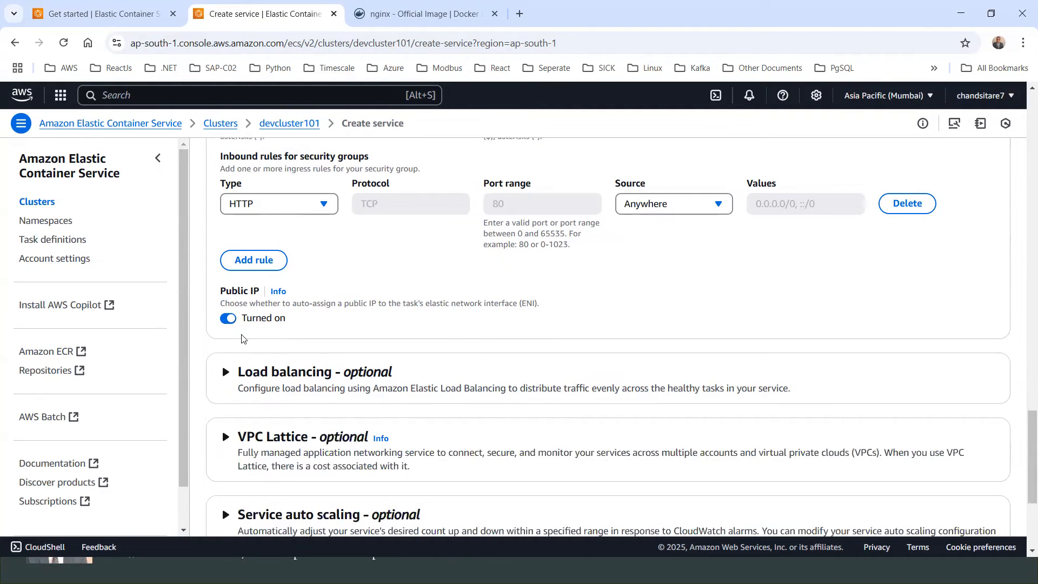
pyautogui.scroll(-1, 223, 269)
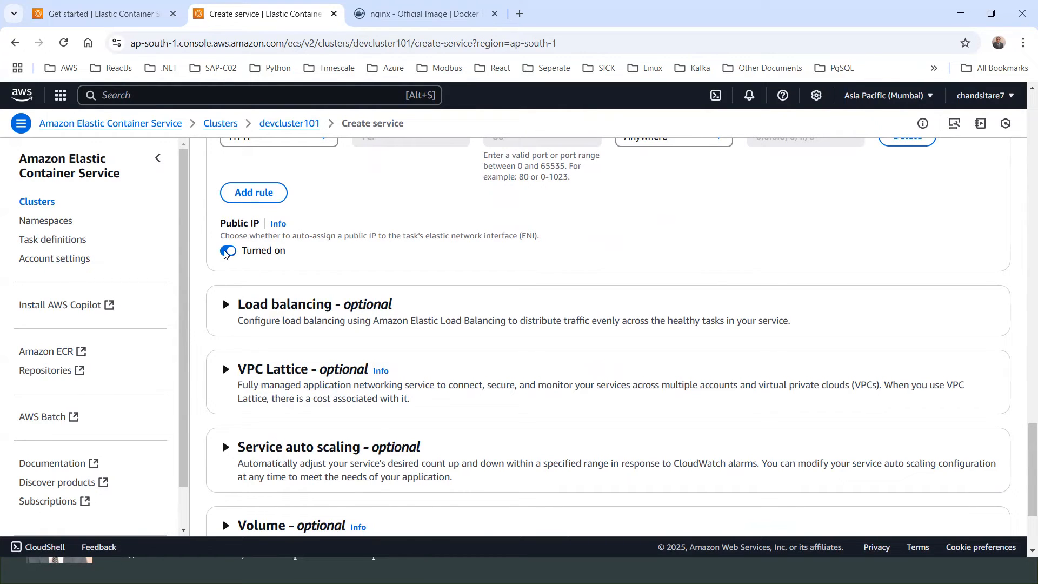
pyautogui.scroll(-3, 260, 258)
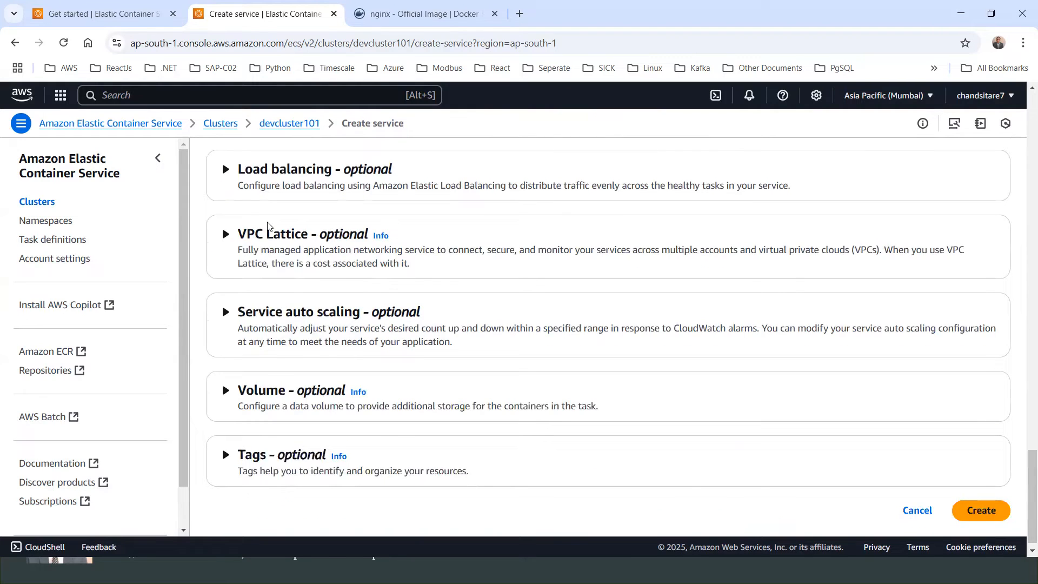
pyautogui.click(226, 171)
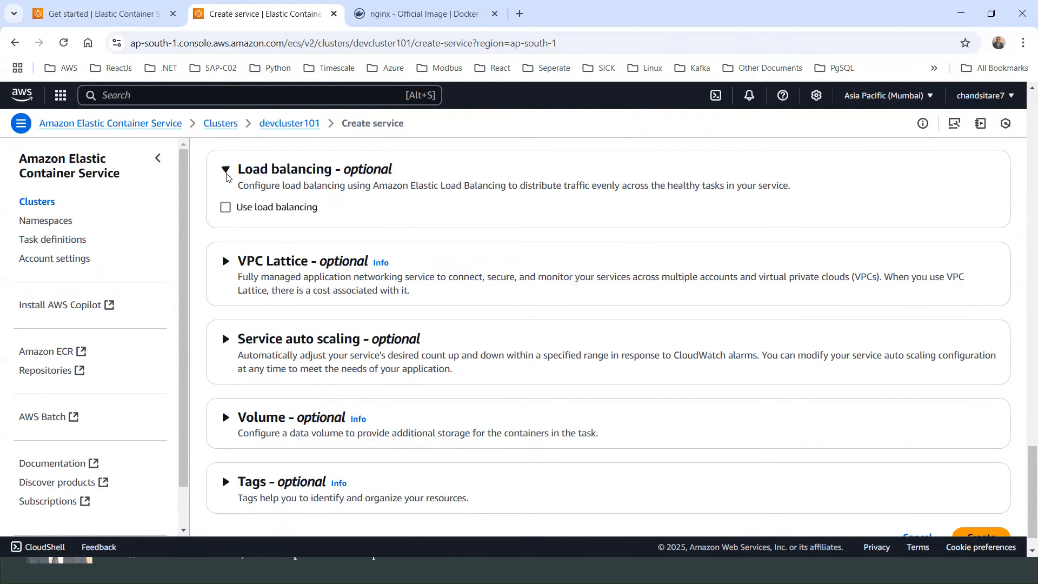
pyautogui.click(226, 171)
pyautogui.click(225, 236)
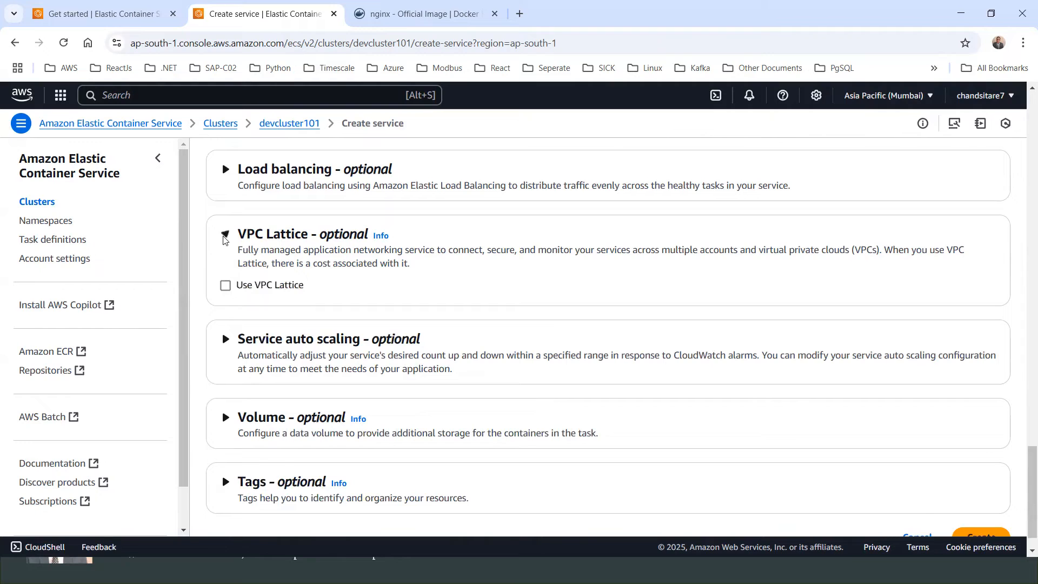
pyautogui.click(225, 237)
pyautogui.click(223, 319)
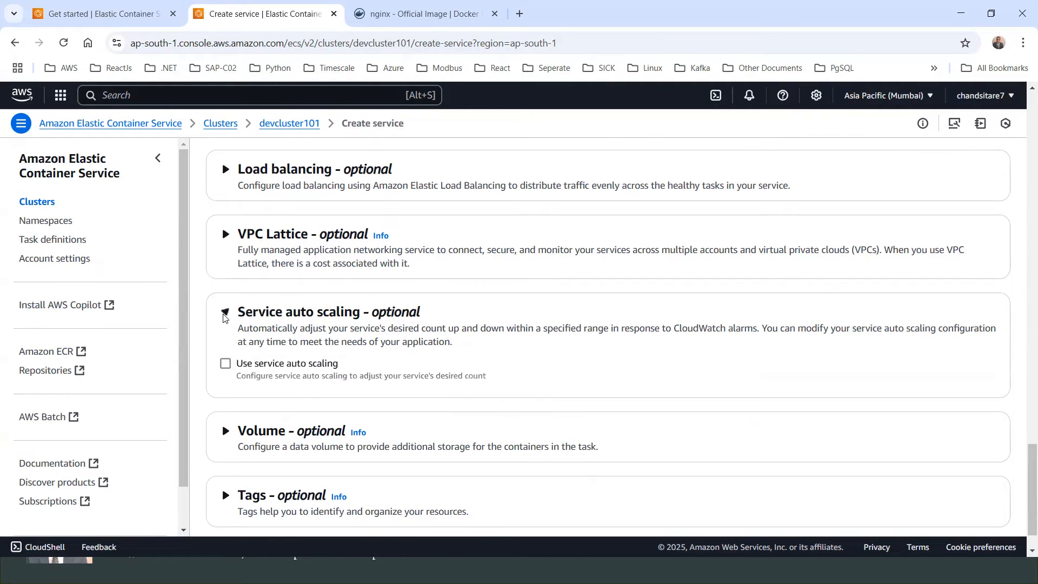
pyautogui.click(223, 317)
pyautogui.click(225, 392)
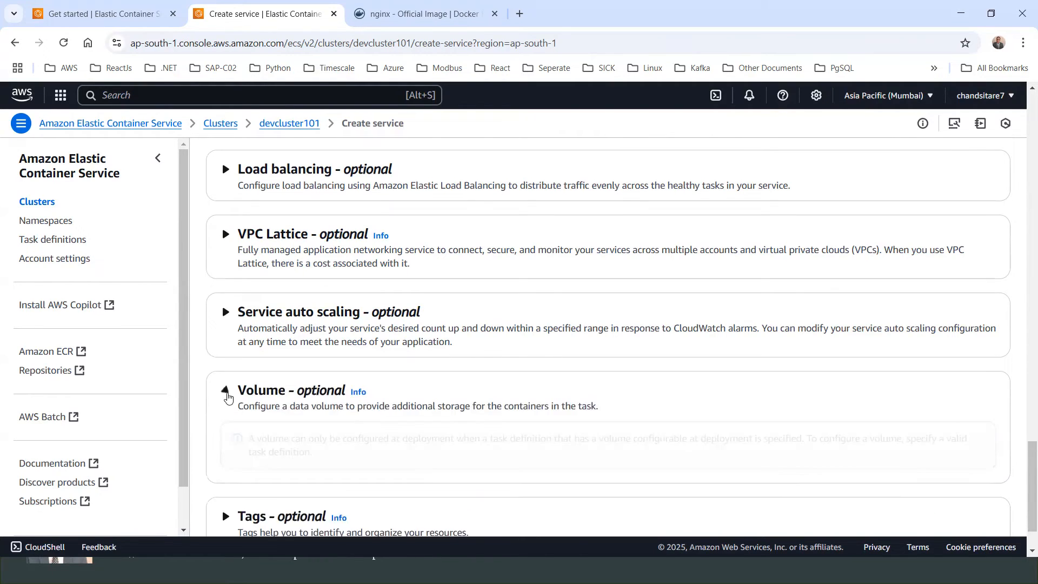
pyautogui.scroll(-1, 232, 444)
pyautogui.click(225, 441)
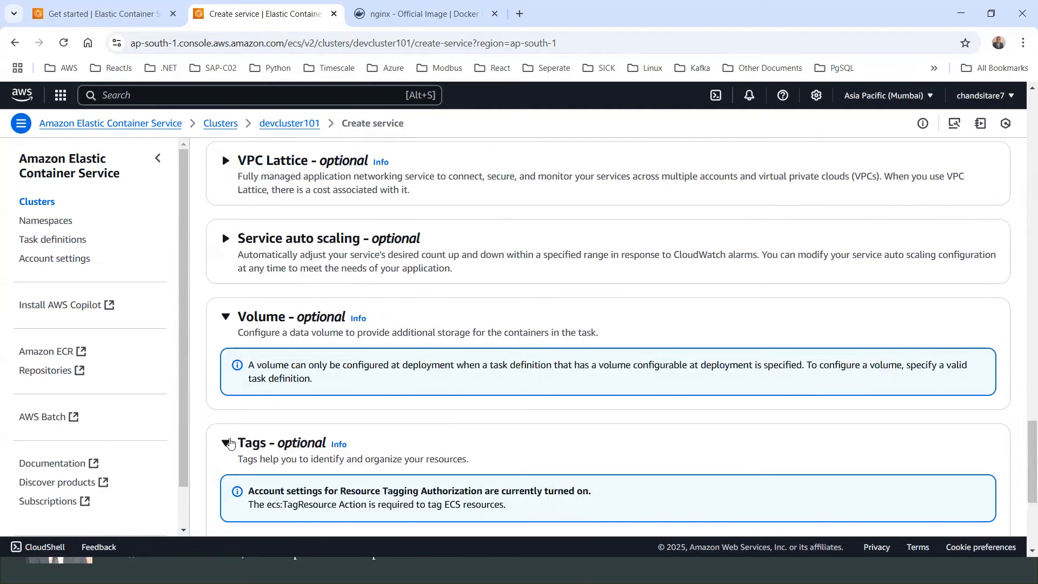
# Step: Create the service with the configured settings
pyautogui.scroll(4, 267, 362)
pyautogui.scroll(-10, 268, 361)
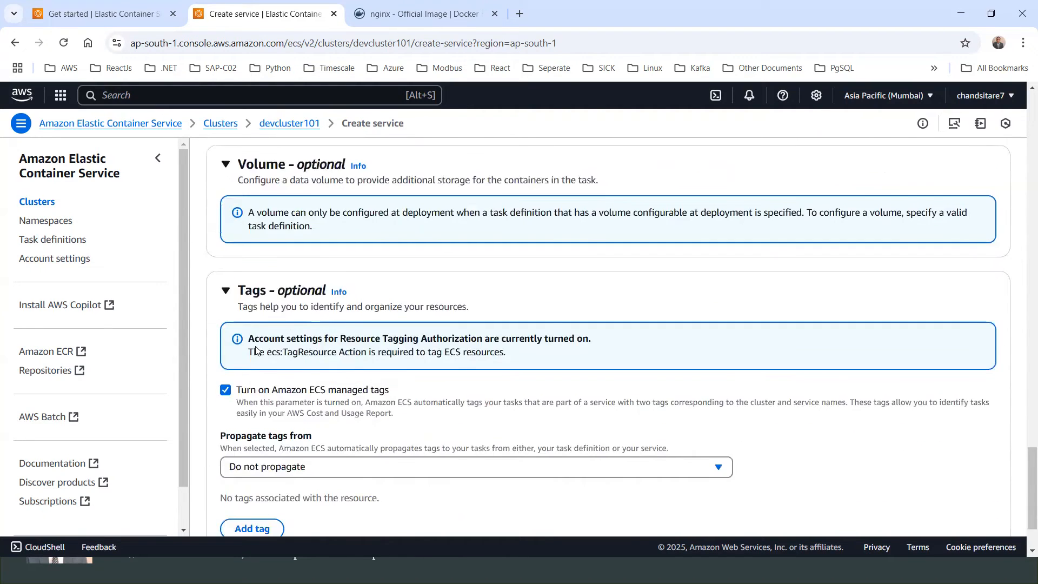
pyautogui.scroll(5, 303, 292)
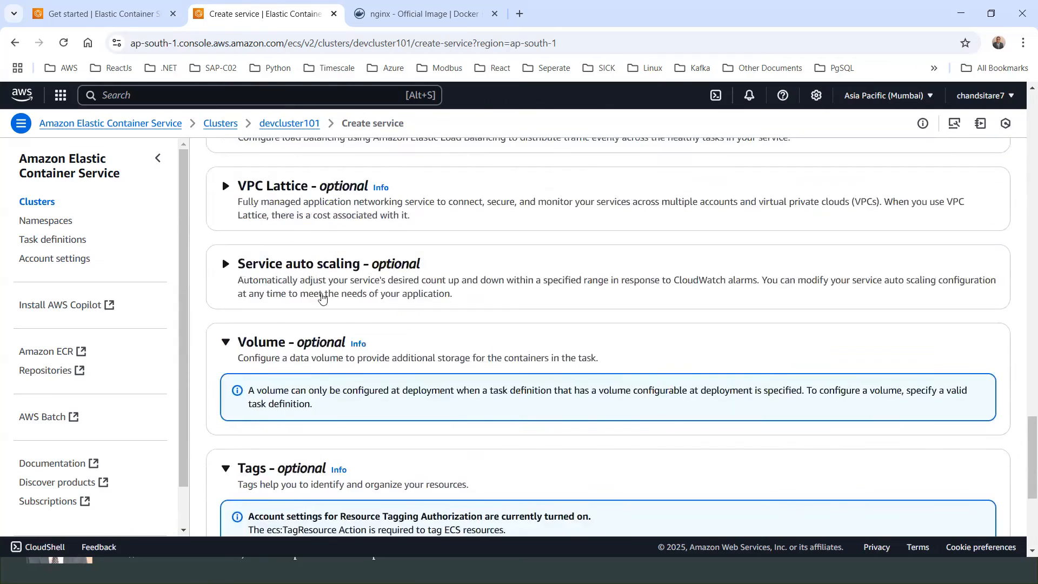
pyautogui.scroll(8, 282, 265)
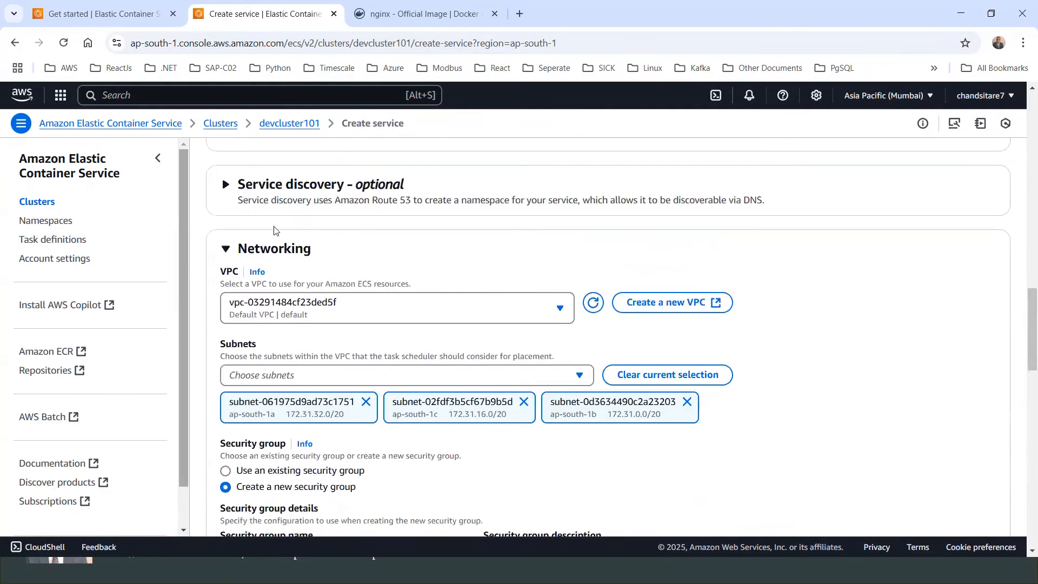
pyautogui.scroll(-15, 359, 230)
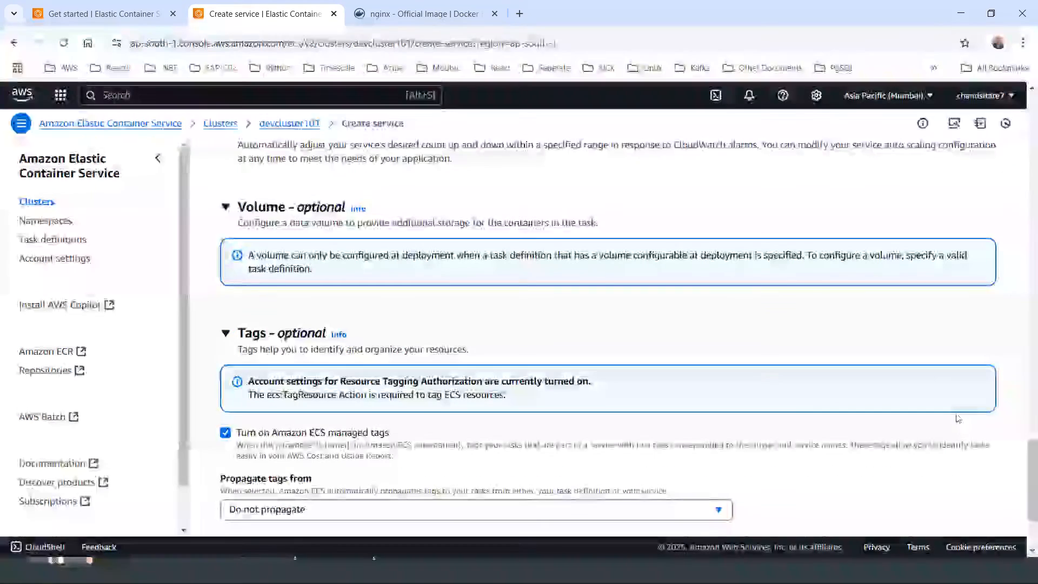
pyautogui.click(982, 500)
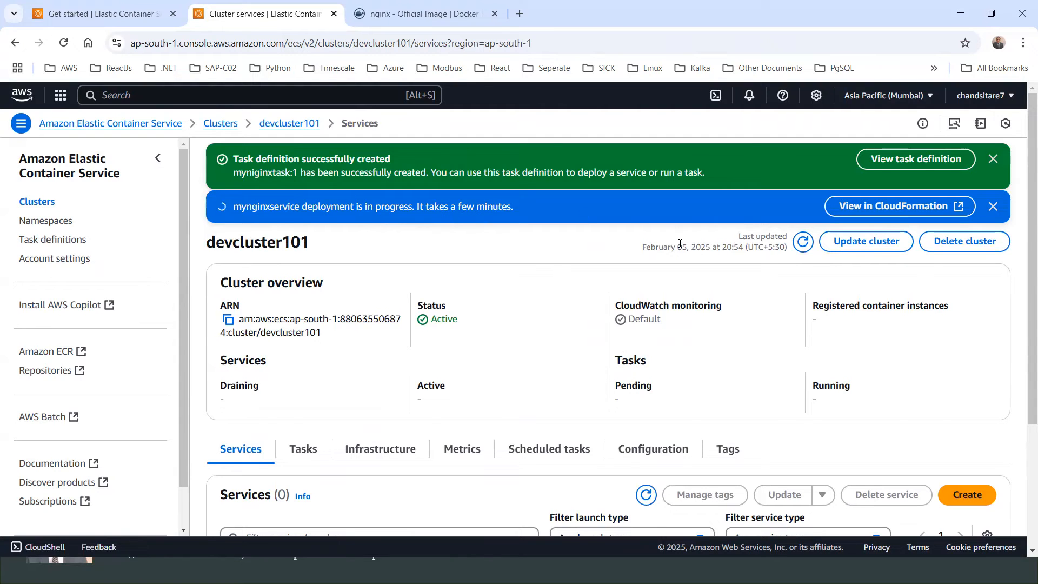
# Step: Monitor the cluster overview for the service deployment's progress, refreshing the page
pyautogui.scroll(-3, 680, 244)
pyautogui.scroll(3, 680, 247)
pyautogui.scroll(-3, 471, 254)
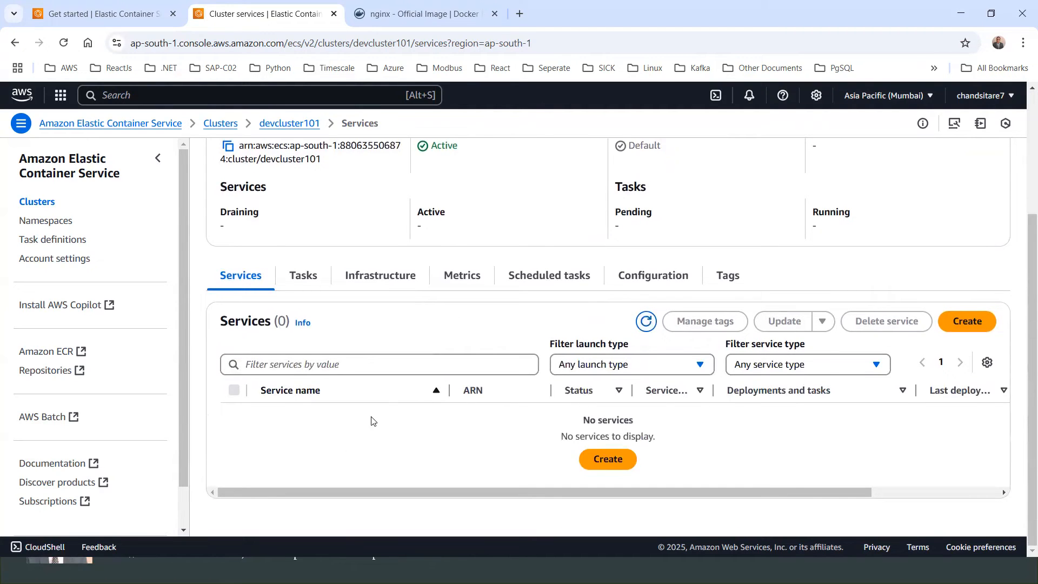
pyautogui.scroll(3, 511, 330)
pyautogui.scroll(-2, 514, 328)
pyautogui.scroll(3, 389, 315)
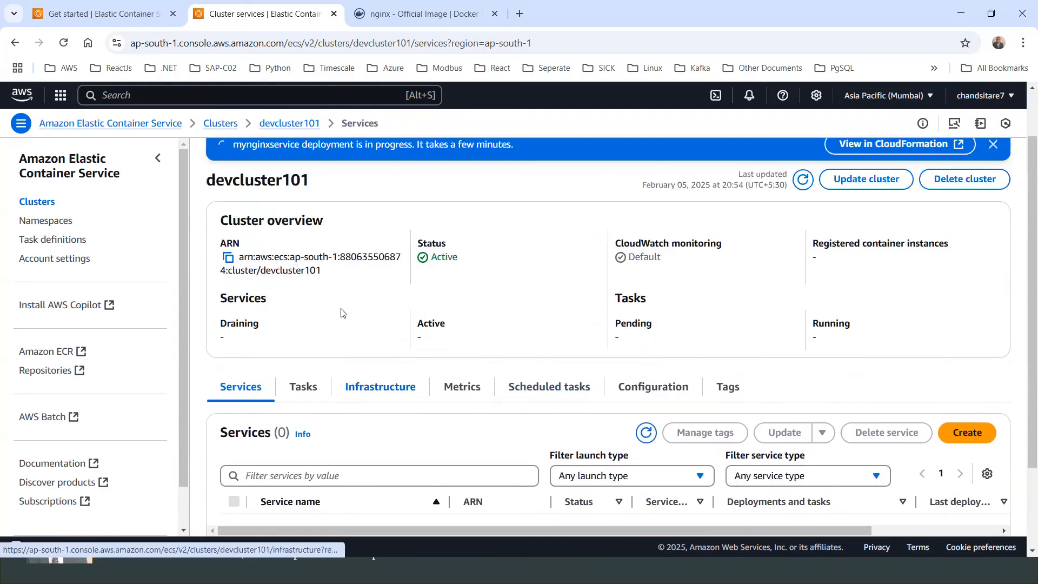
pyautogui.scroll(-3, 390, 315)
pyautogui.scroll(3, 304, 314)
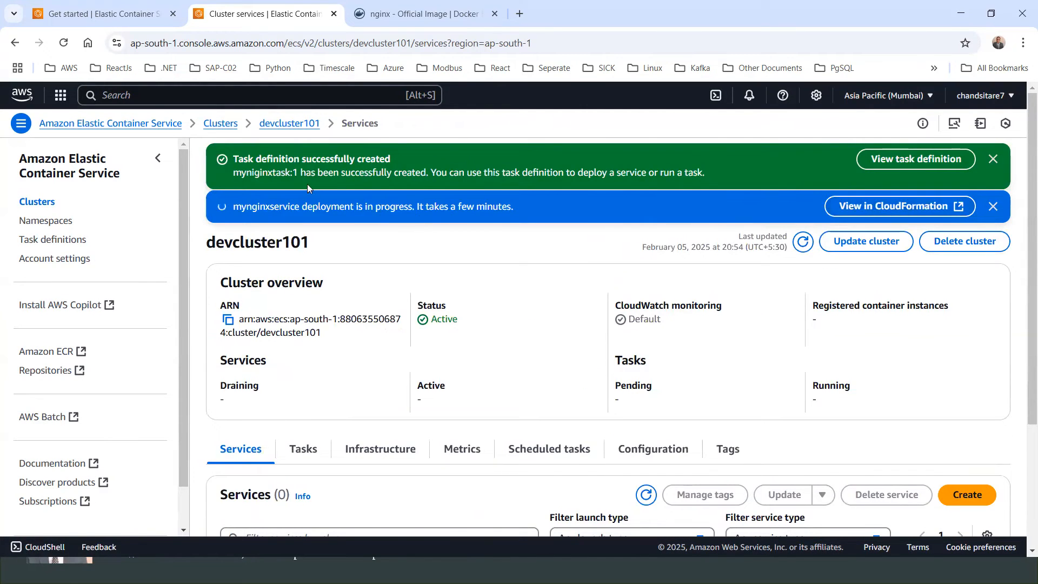
pyautogui.scroll(-1, 382, 315)
pyautogui.scroll(-2, 382, 316)
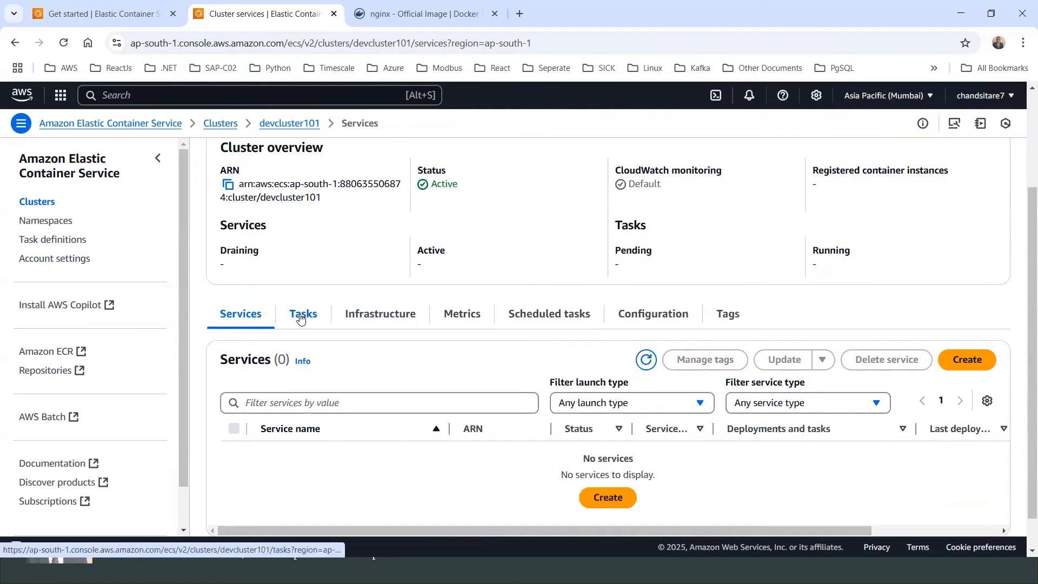
pyautogui.scroll(1, 301, 319)
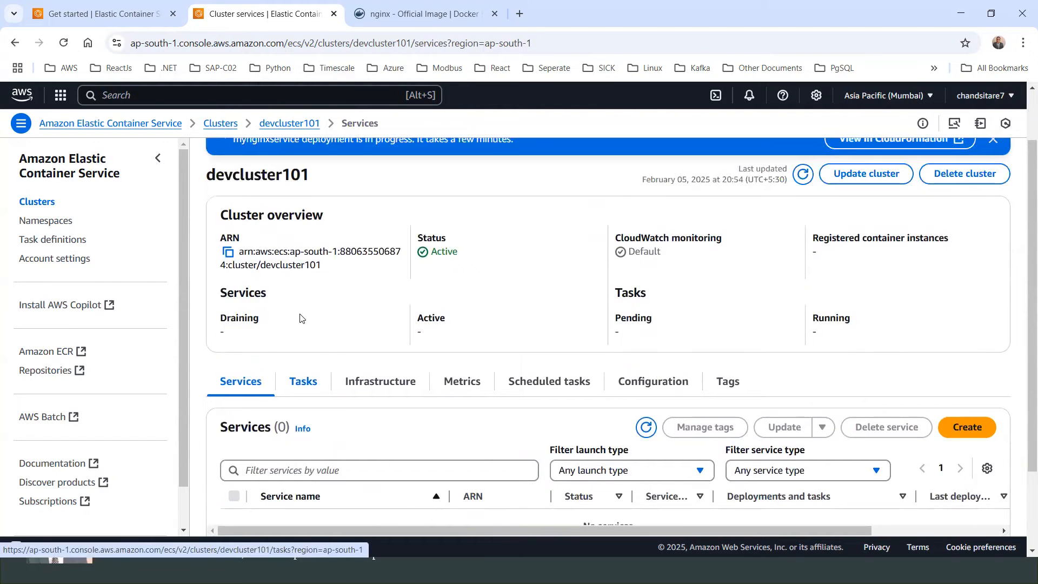
pyautogui.scroll(1, 289, 217)
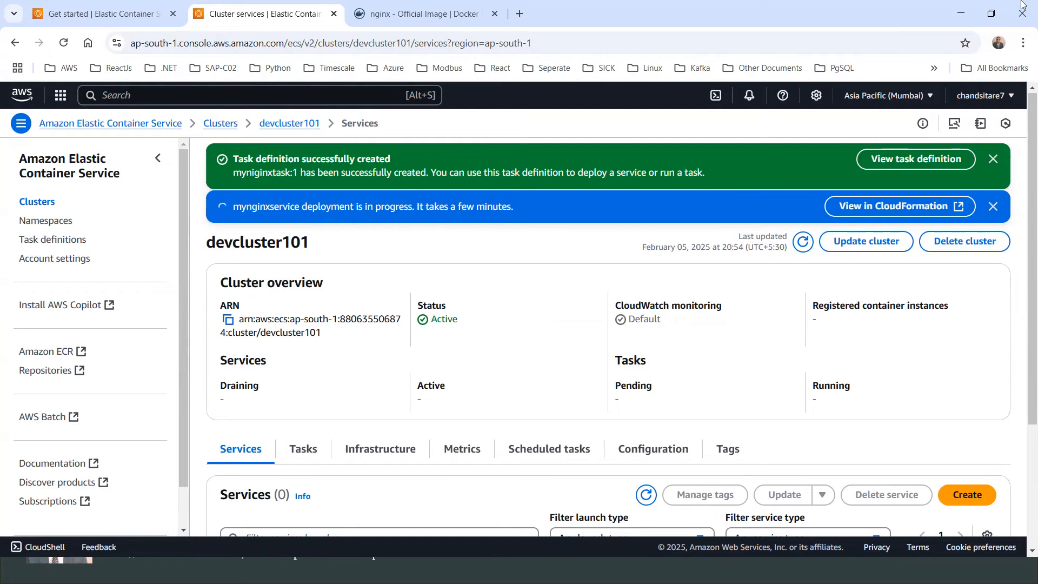
pyautogui.click(804, 248)
pyautogui.scroll(-3, 777, 259)
pyautogui.scroll(3, 777, 260)
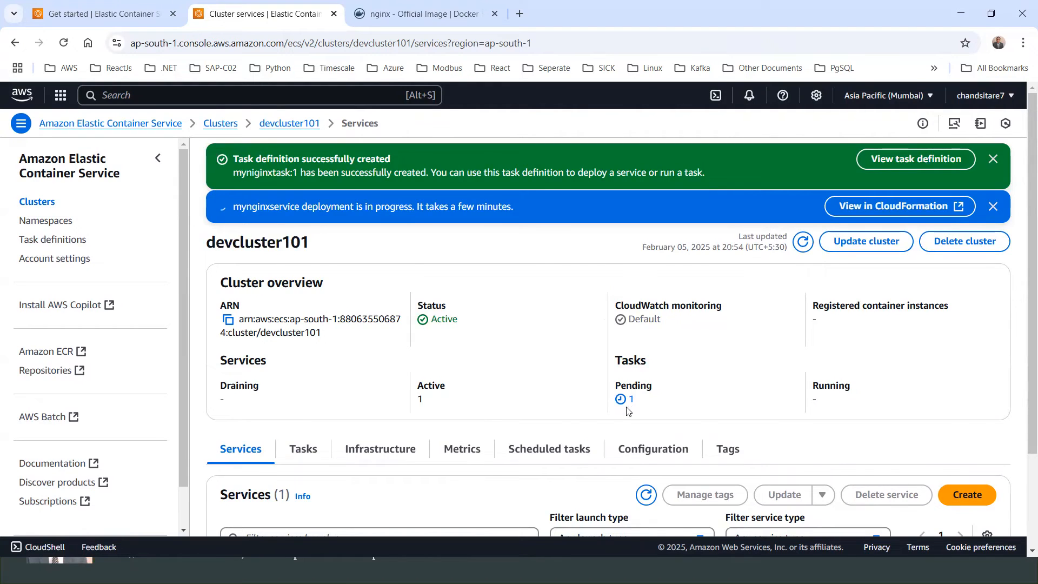
# Step: Open the mynginxservice tasks list and refresh it to check the tasks' status
pyautogui.scroll(-2, 627, 411)
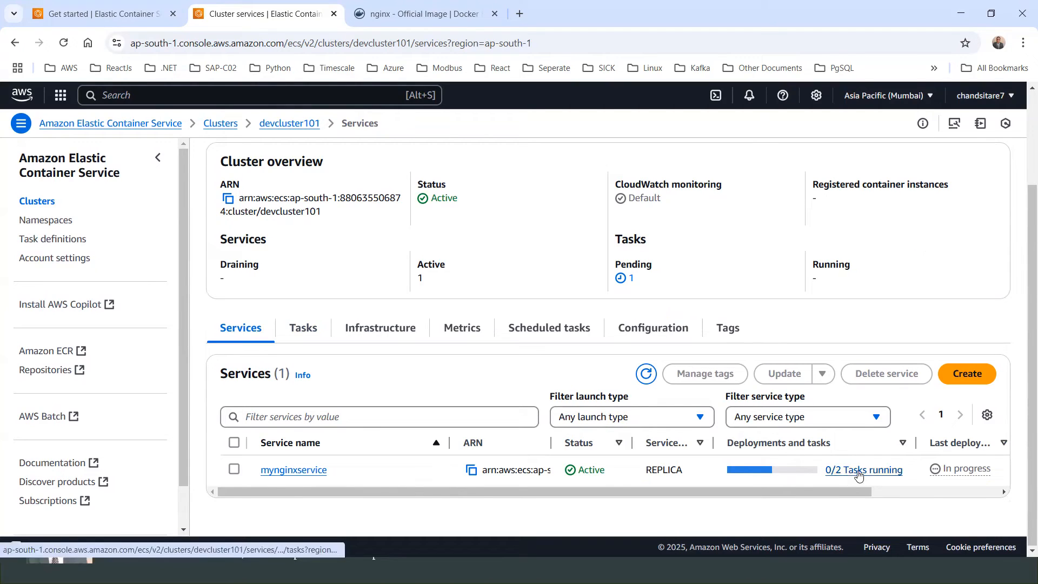
pyautogui.hscroll(1, 845, 491)
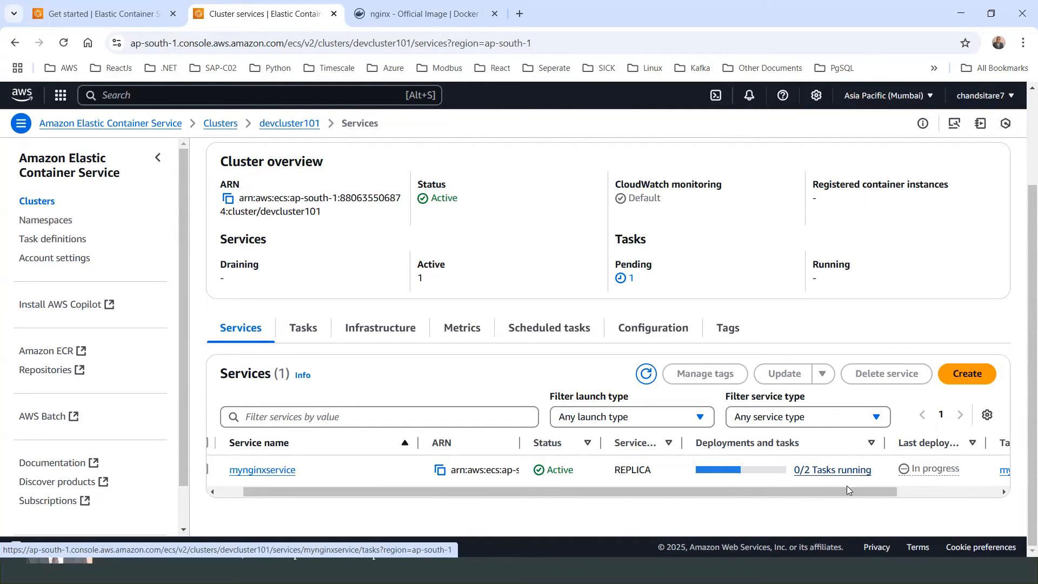
pyautogui.hscroll(3, 877, 495)
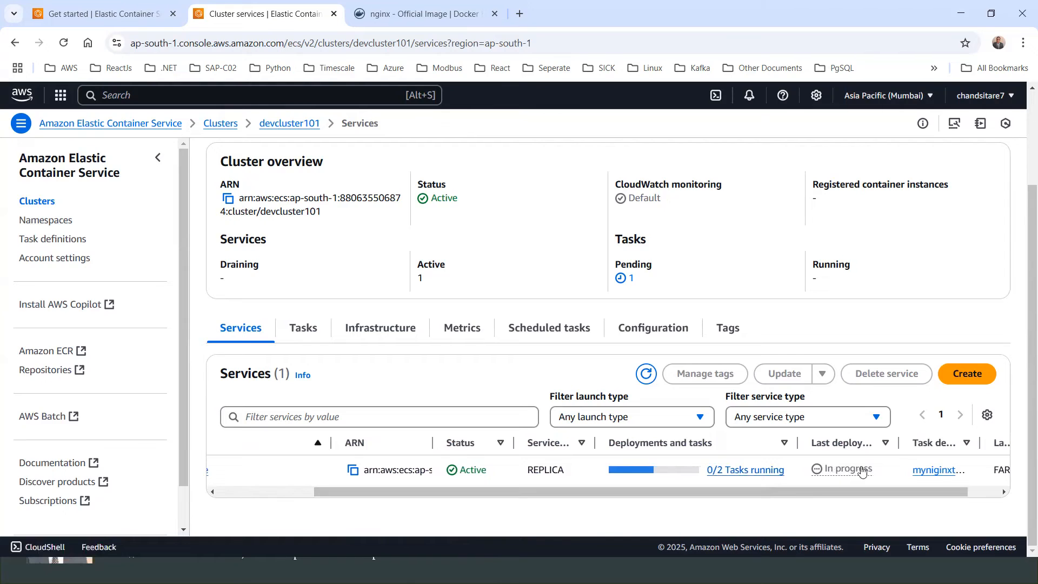
pyautogui.hscroll(2, 942, 487)
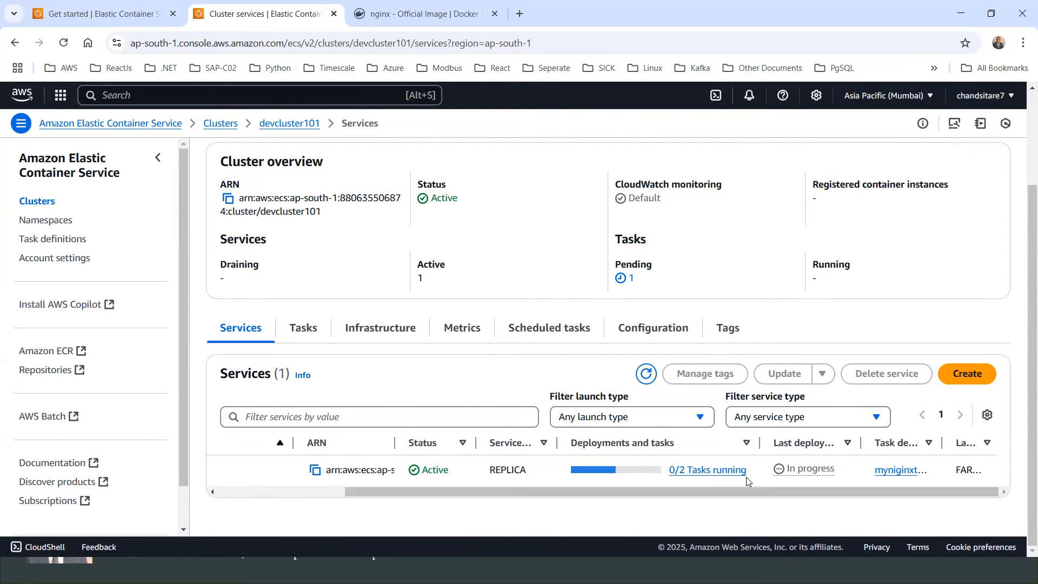
pyautogui.click(708, 471)
pyautogui.scroll(-2, 383, 386)
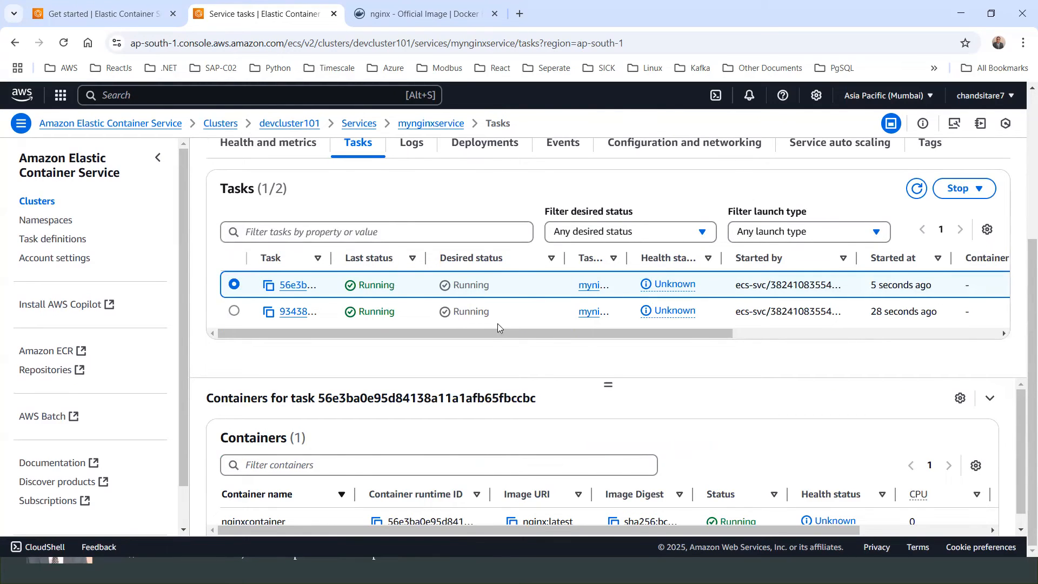
pyautogui.click(915, 191)
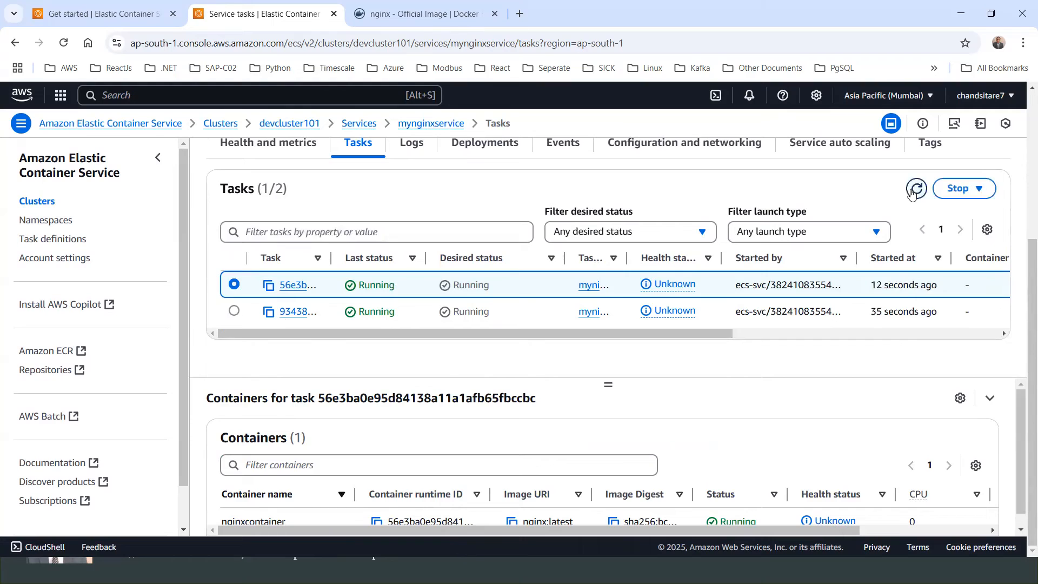
# Step: Refresh the mynginxservice tasks list and scroll through the running tasks and their container details
pyautogui.click(915, 190)
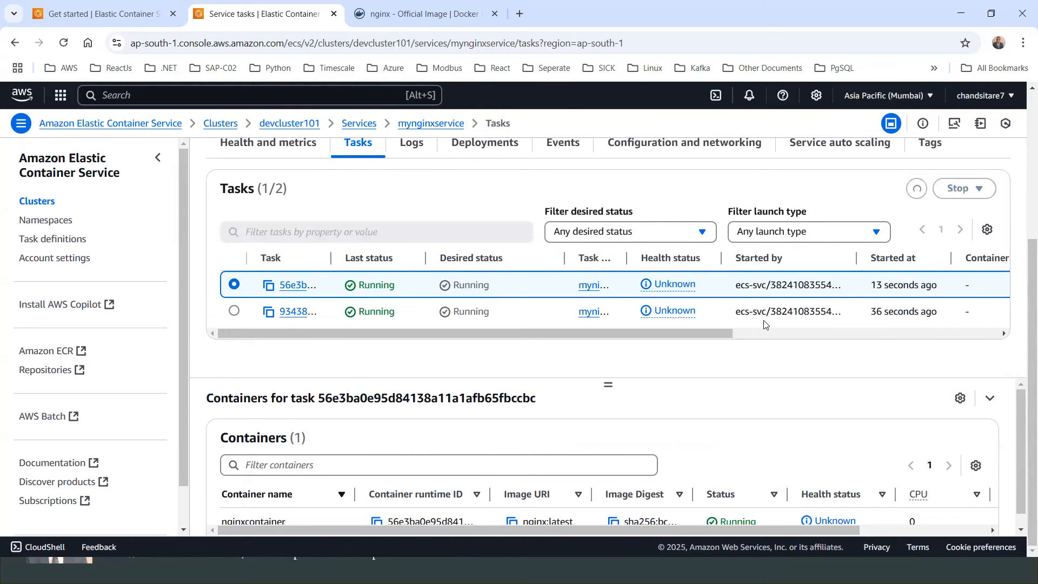
pyautogui.scroll(-1, 500, 480)
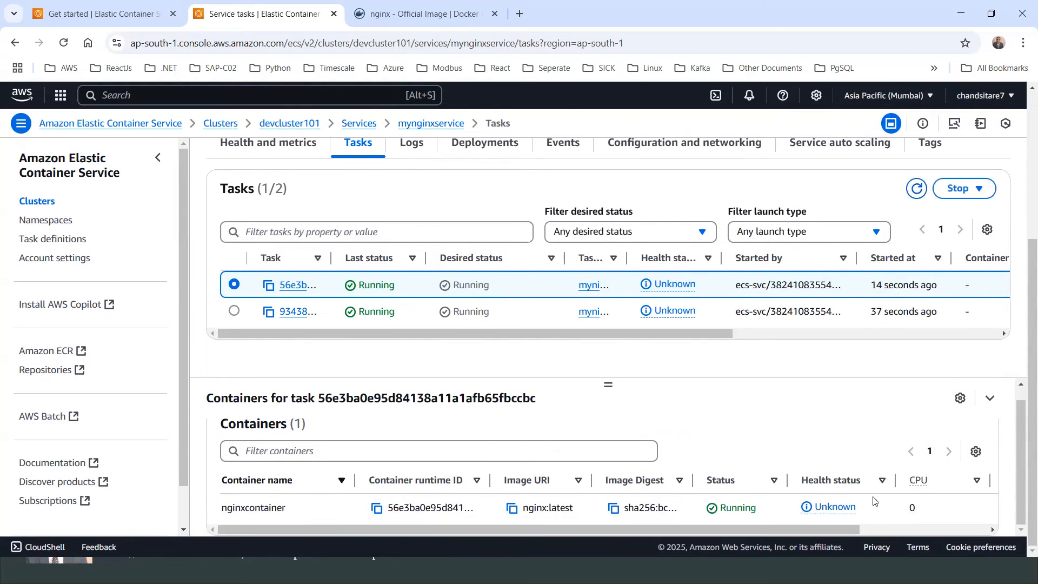
pyautogui.scroll(1, 698, 459)
pyautogui.moveTo(627, 333); pyautogui.dragTo(463, 343)
pyautogui.scroll(4, 524, 199)
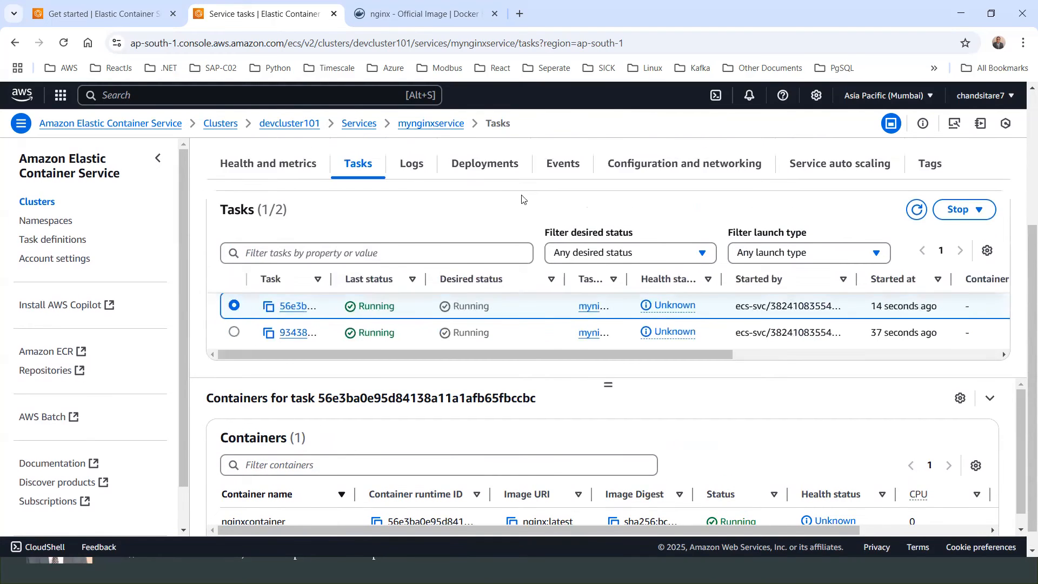
pyautogui.scroll(1, 495, 248)
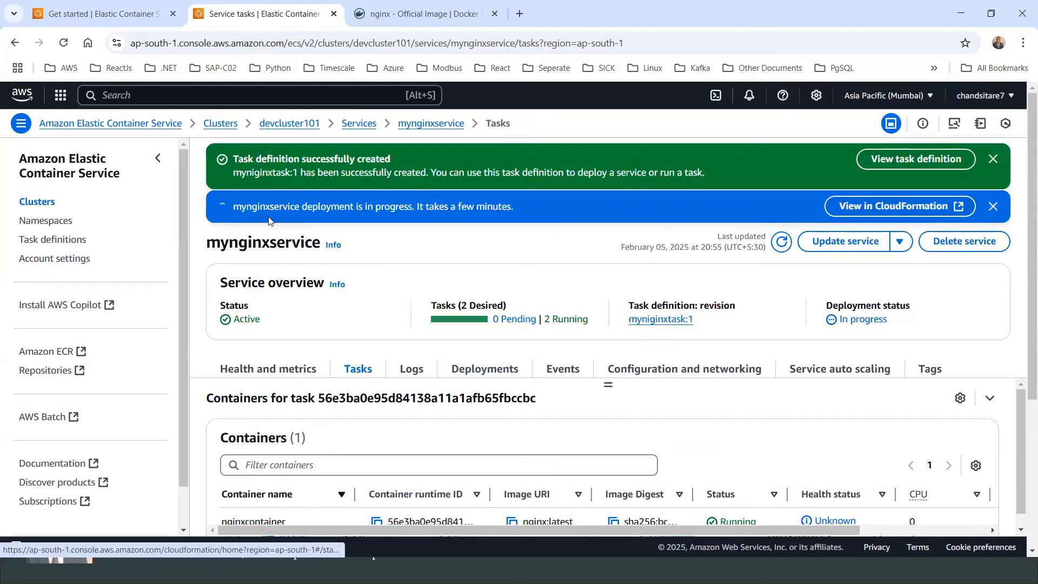
# Step: Reload the service page and open the first running task's configuration details
pyautogui.click(64, 45)
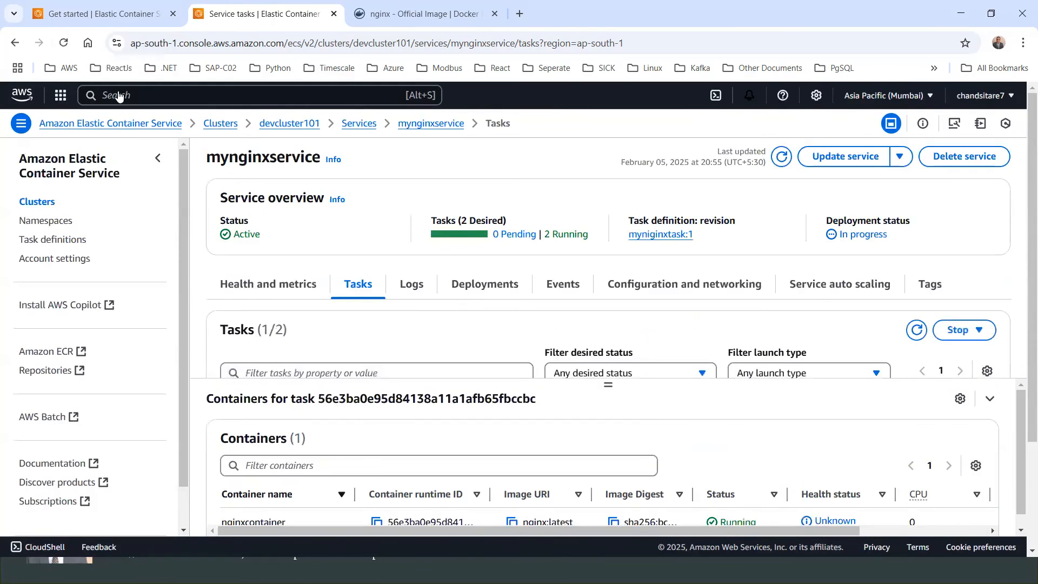
pyautogui.scroll(-2, 491, 292)
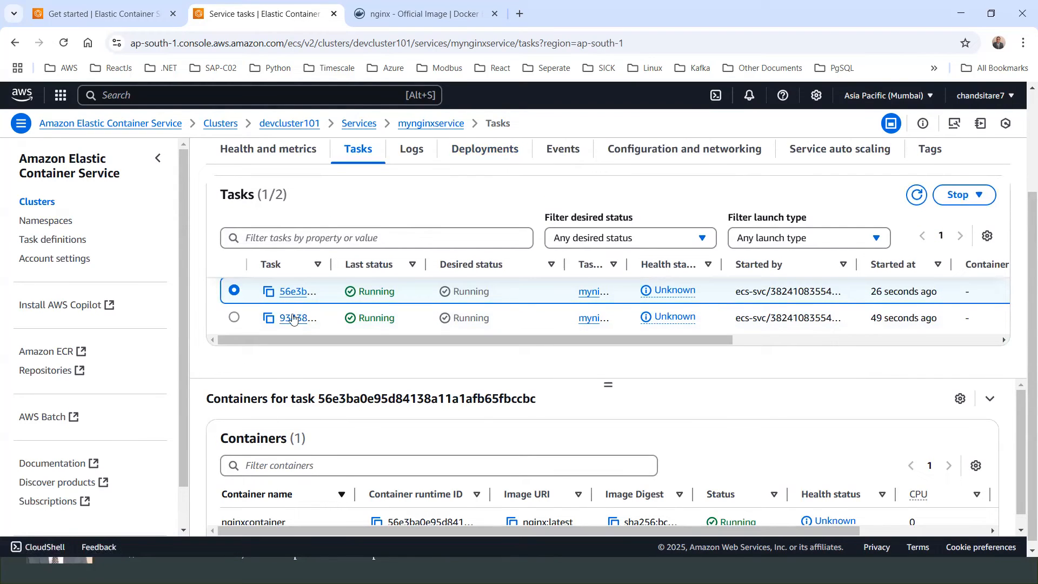
pyautogui.moveTo(724, 341); pyautogui.dragTo(527, 346)
pyautogui.click(297, 292)
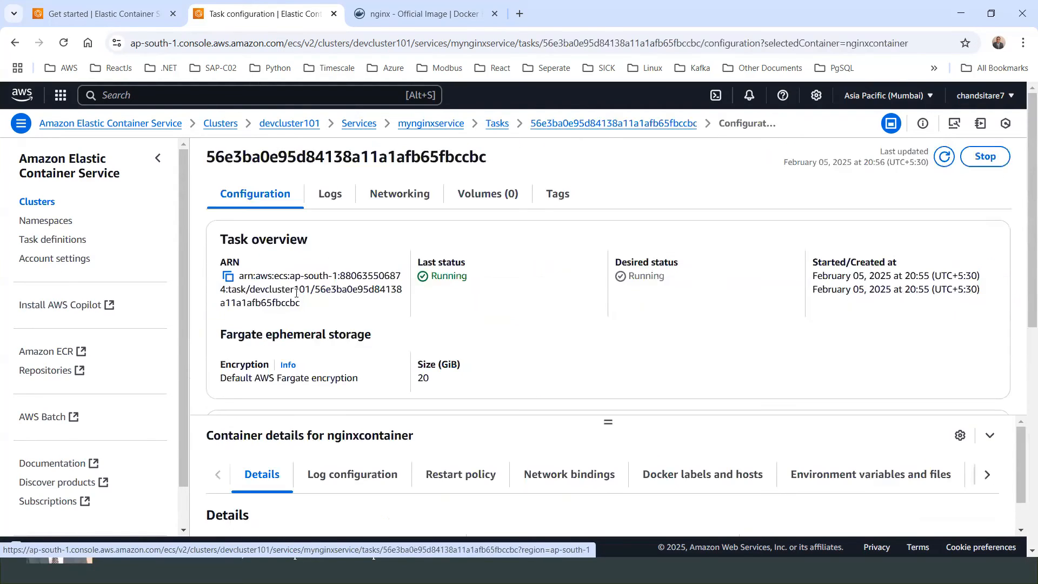
pyautogui.scroll(-4, 614, 310)
pyautogui.scroll(1, 615, 310)
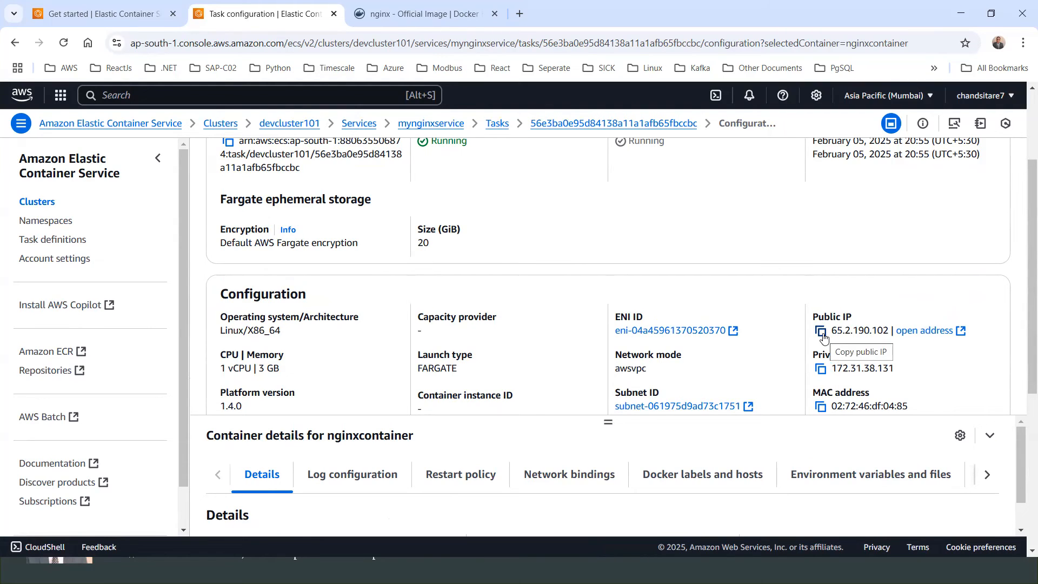
pyautogui.scroll(2, 680, 320)
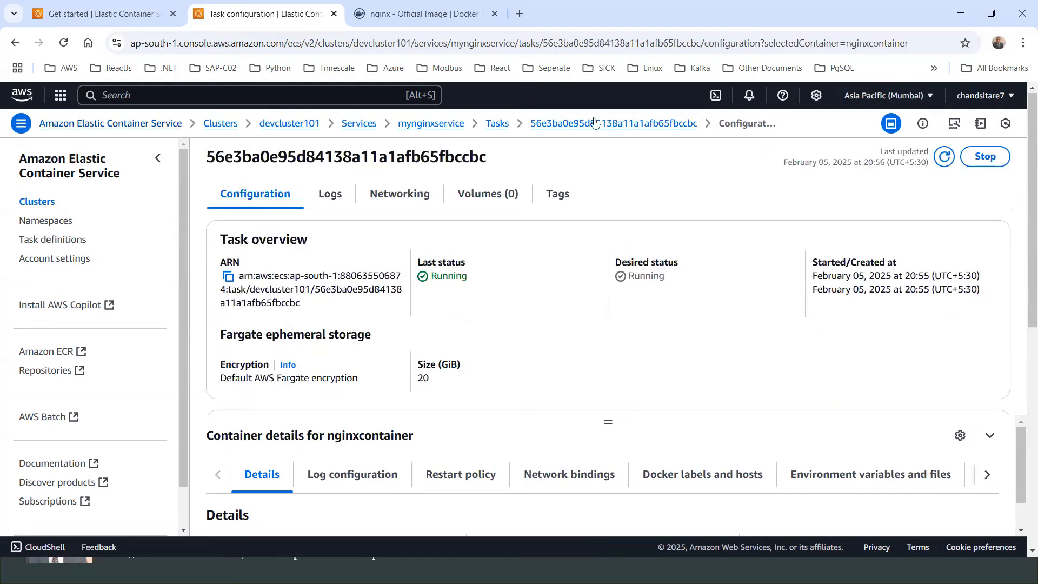
# Step: Compare the configuration and networking details of both running tasks, including their public IPs
pyautogui.click(14, 43)
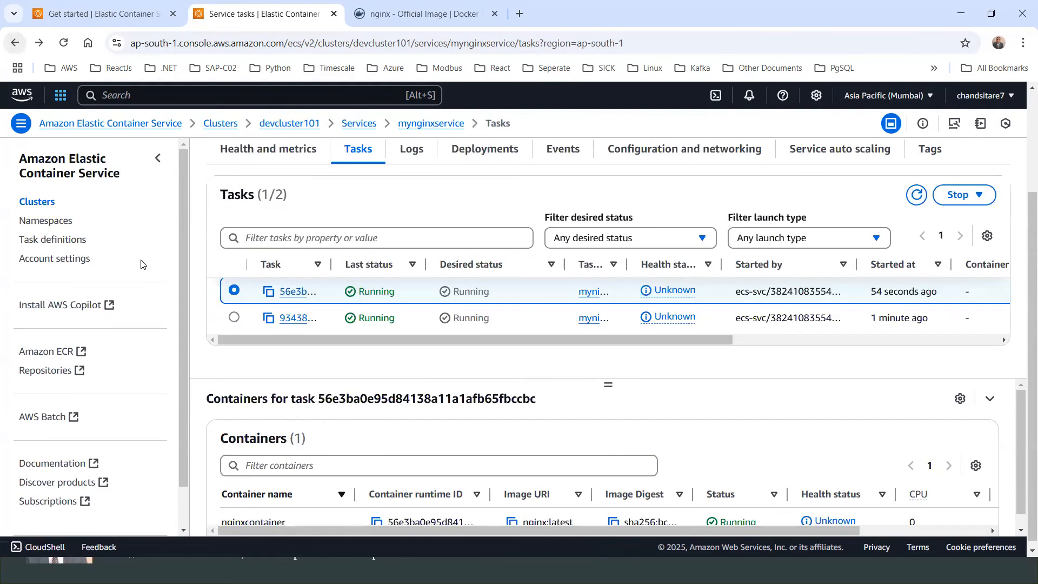
pyautogui.scroll(-3, 756, 347)
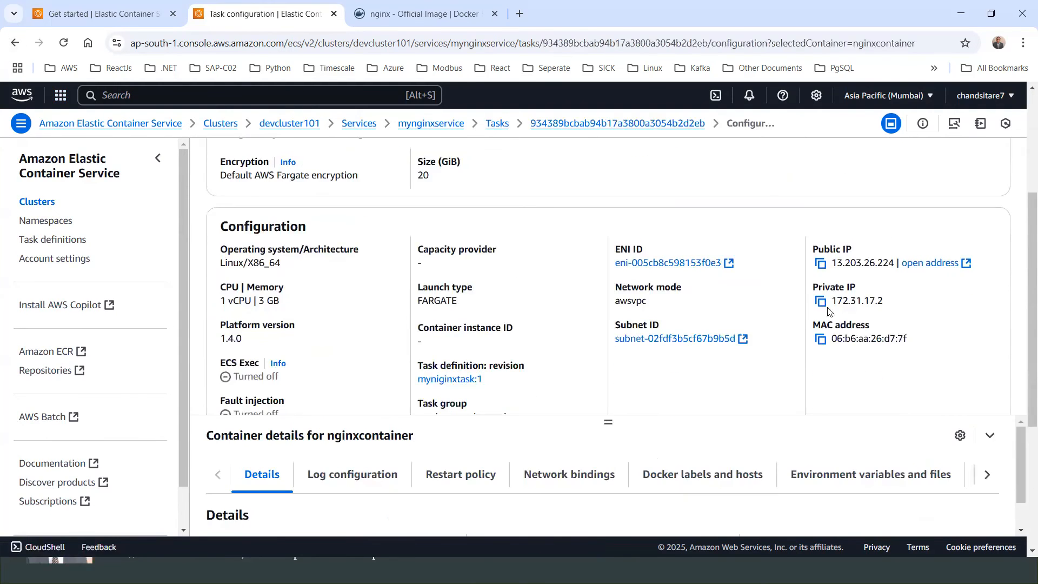
pyautogui.scroll(3, 828, 270)
pyautogui.scroll(-3, 823, 277)
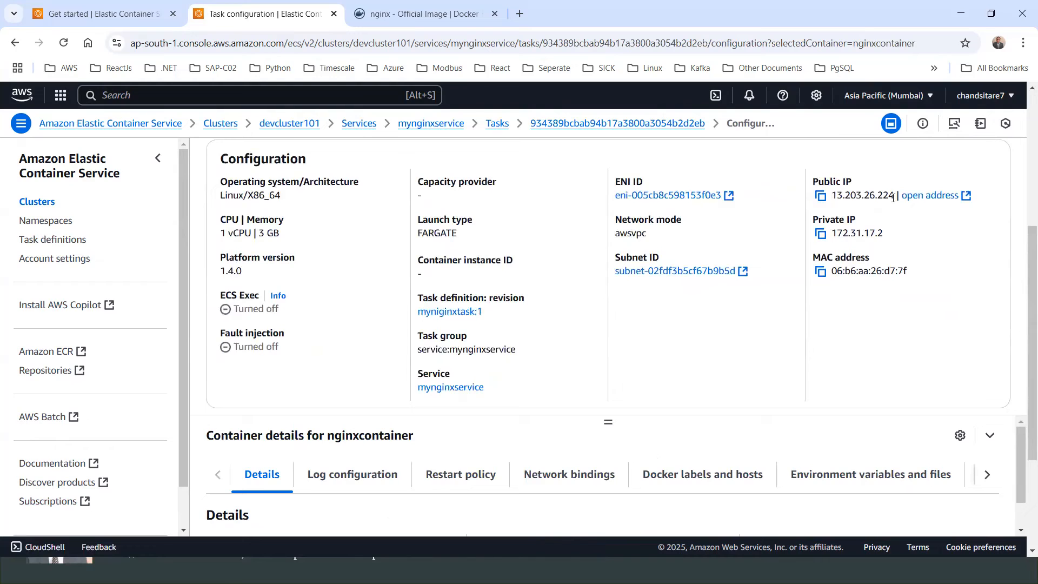
pyautogui.click(18, 44)
pyautogui.click(292, 292)
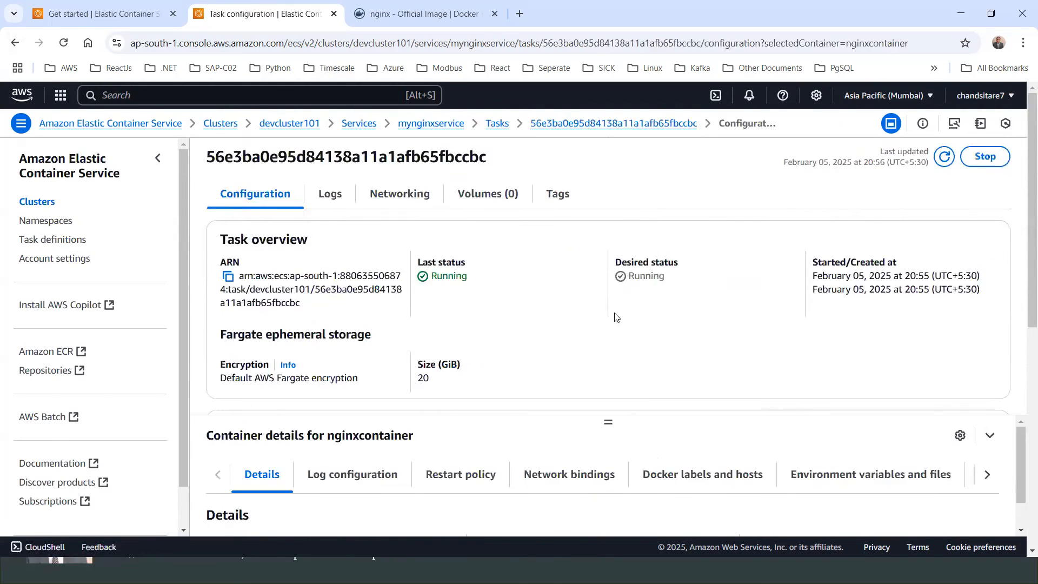
pyautogui.scroll(-4, 561, 307)
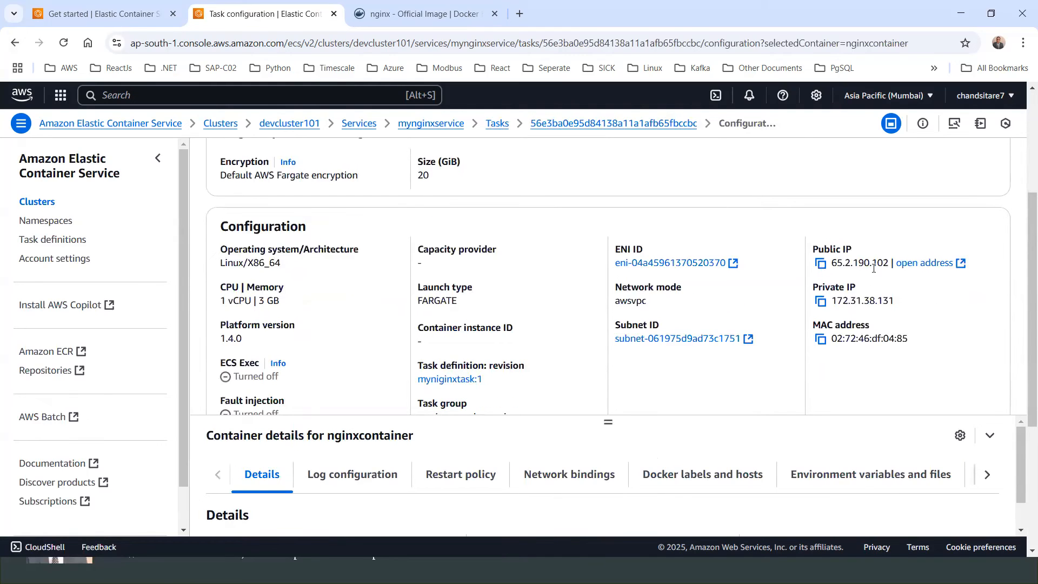
pyautogui.scroll(4, 437, 252)
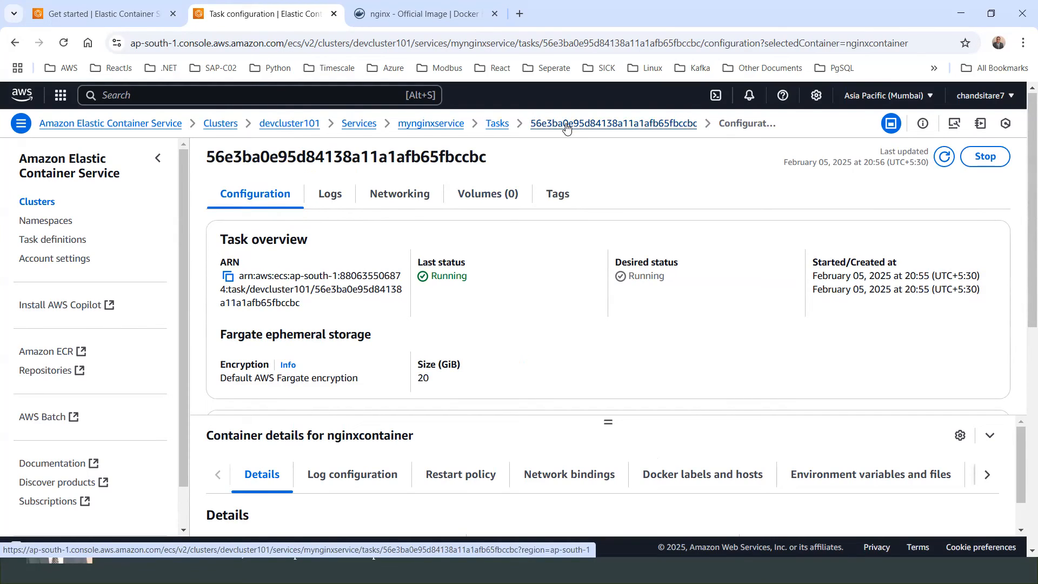
# Step: Return to the tasks list, refresh it, and copy the public IP of task 56e3ba0e95d84138a11a1afb65fbccbc
pyautogui.click(494, 129)
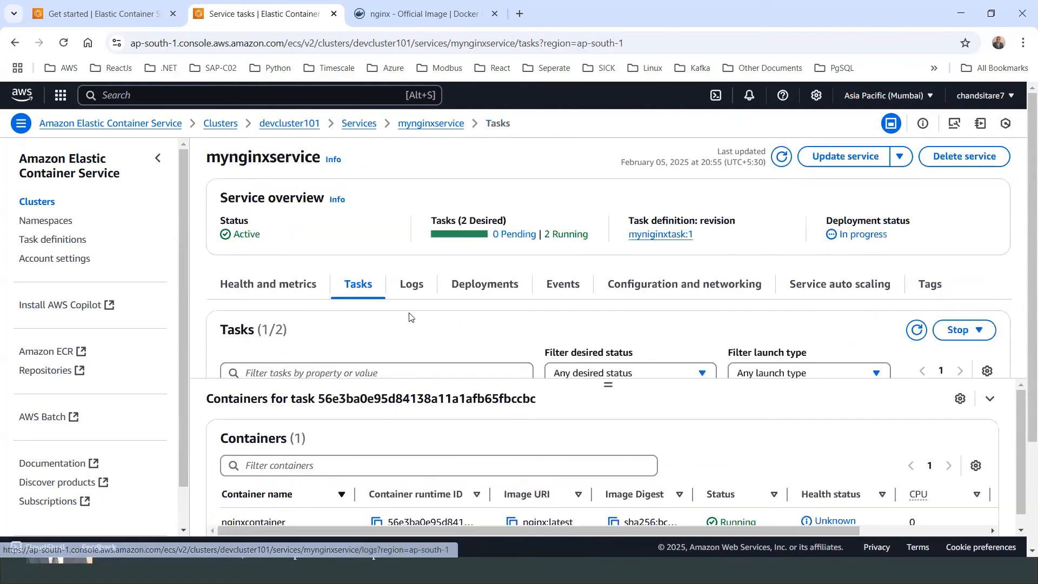
pyautogui.scroll(-1, 375, 306)
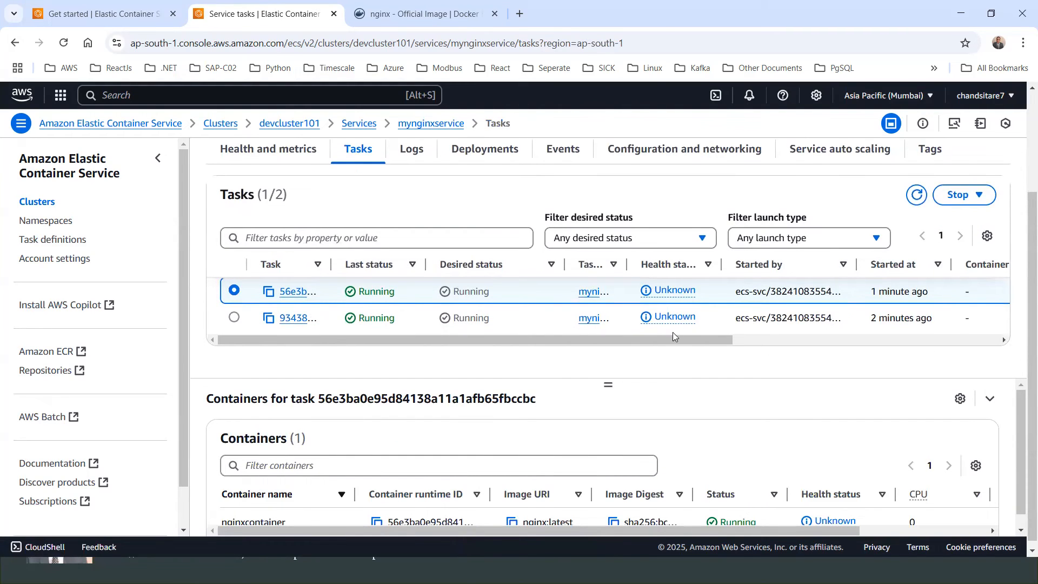
pyautogui.moveTo(719, 346); pyautogui.dragTo(592, 276)
pyautogui.click(917, 196)
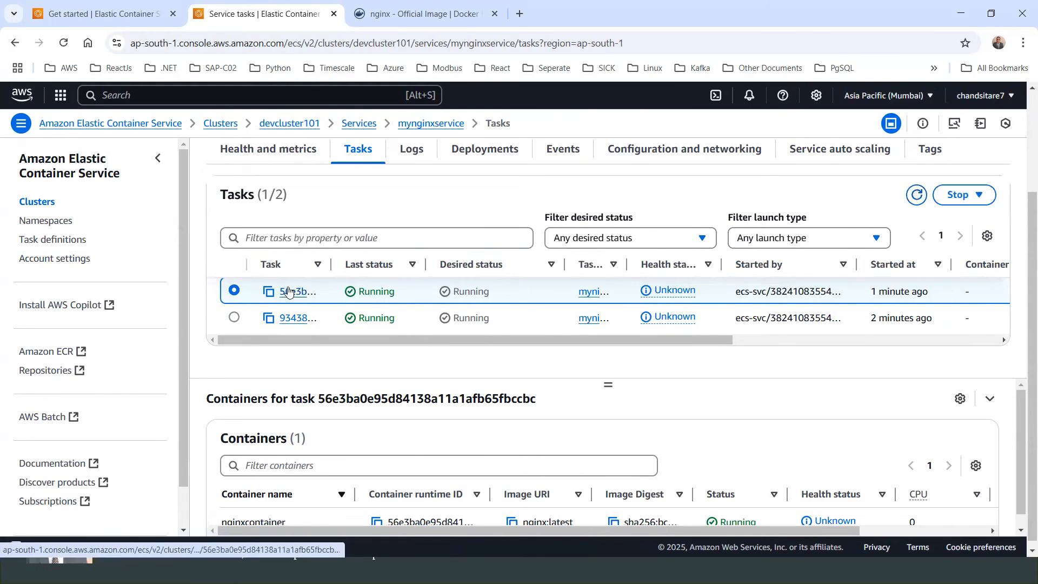
pyautogui.click(291, 293)
pyautogui.scroll(-5, 700, 283)
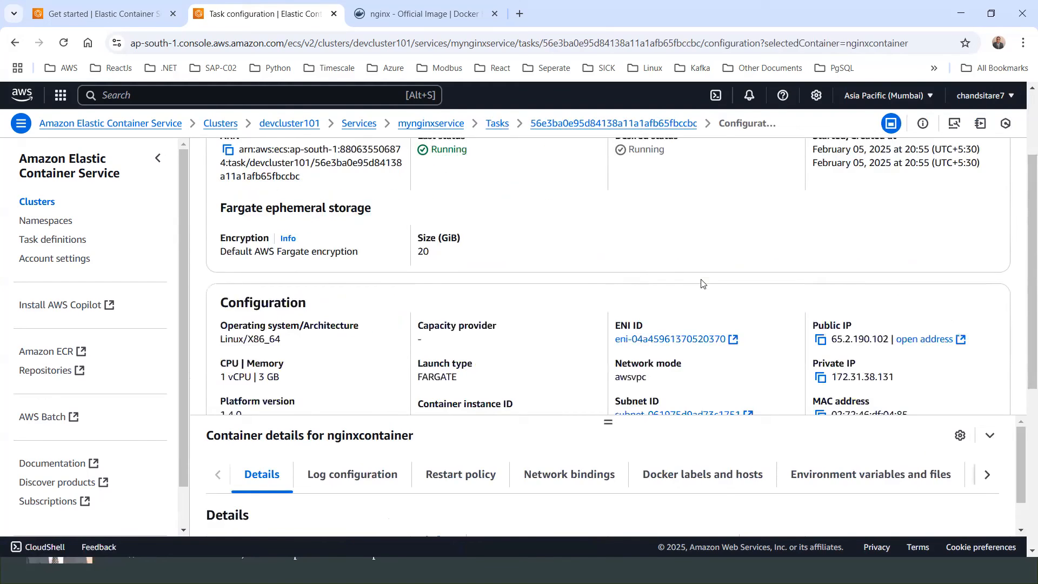
pyautogui.click(820, 263)
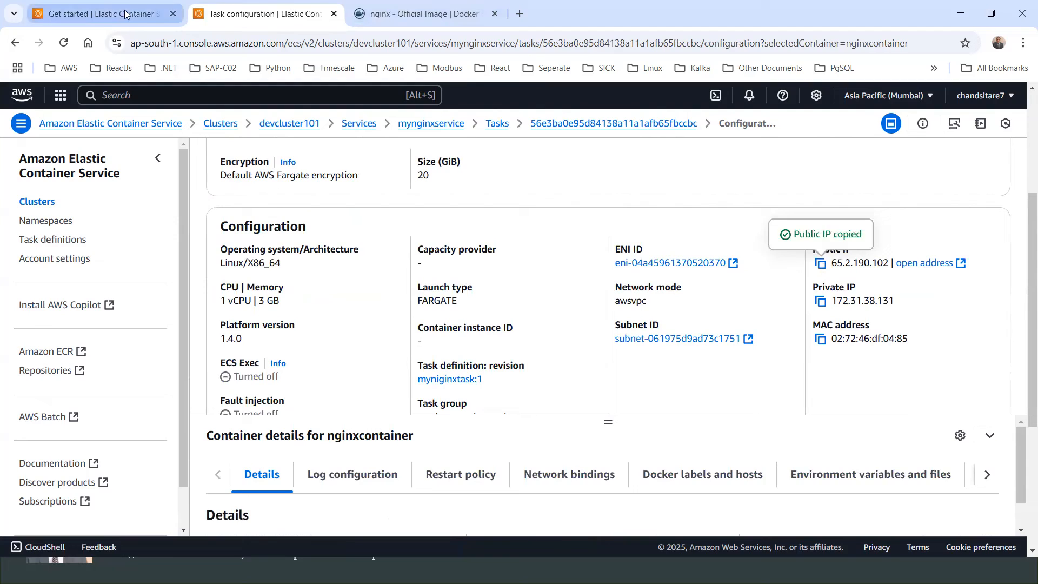
# Step: Open the copied address 65.2.190.102 in the browser's third tab to reach the nginx page
pyautogui.rightClick(384, 14)
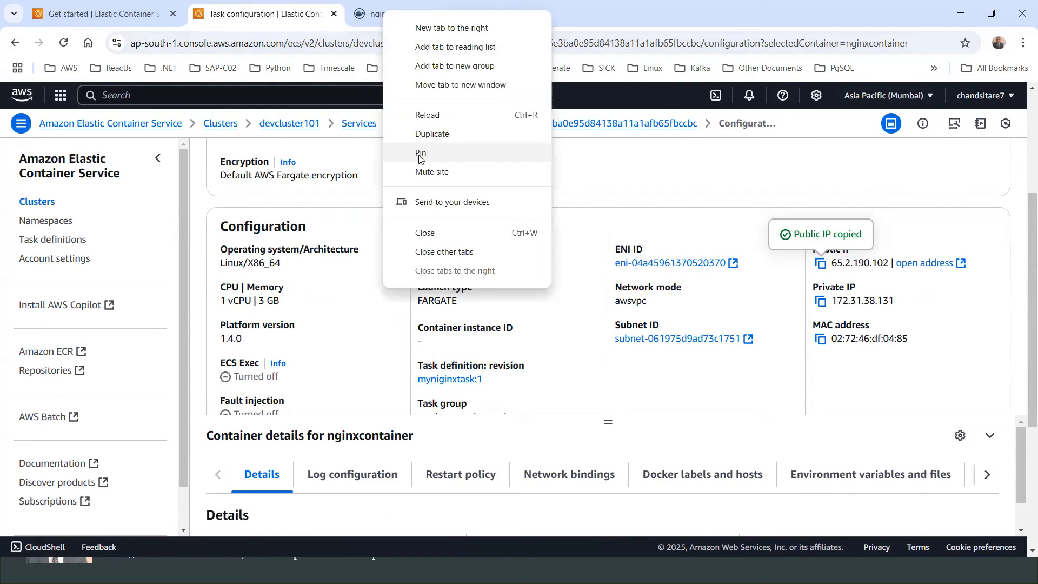
pyautogui.click(376, 15)
pyautogui.click(278, 43)
pyautogui.hotkey('ctrl', 'v')
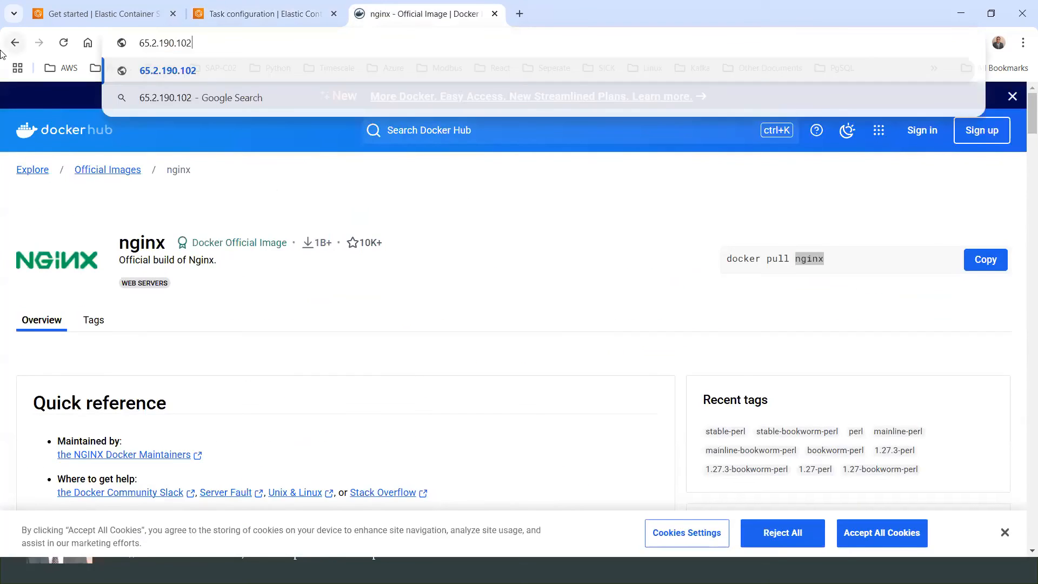
pyautogui.press('Return')
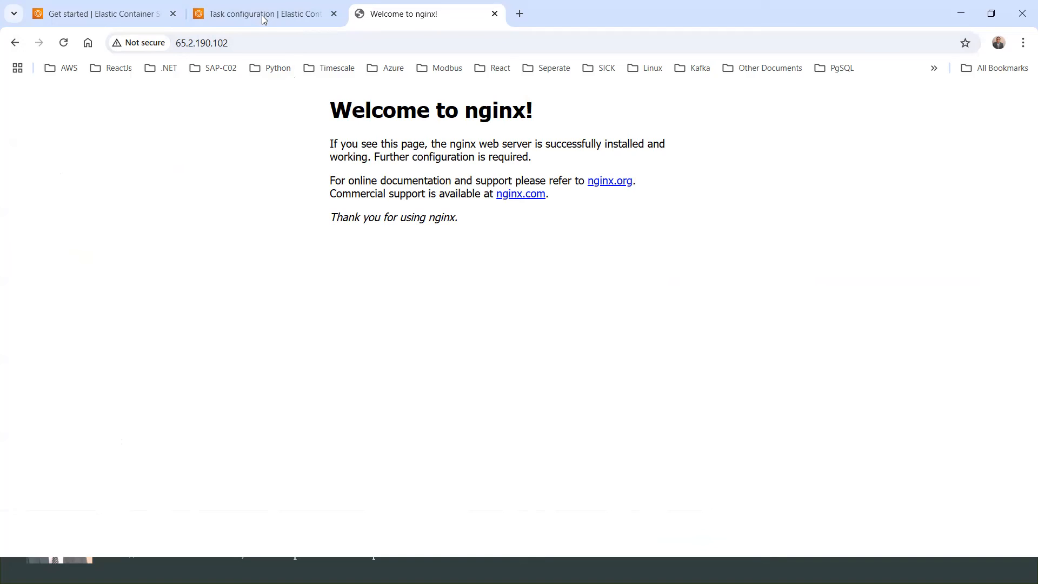
# Step: Back in the console, open task 934389bcbab94b17a3800a3054b2d2eb and copy its public IP
pyautogui.hotkey('ctrl', 'shift', 'Tab')
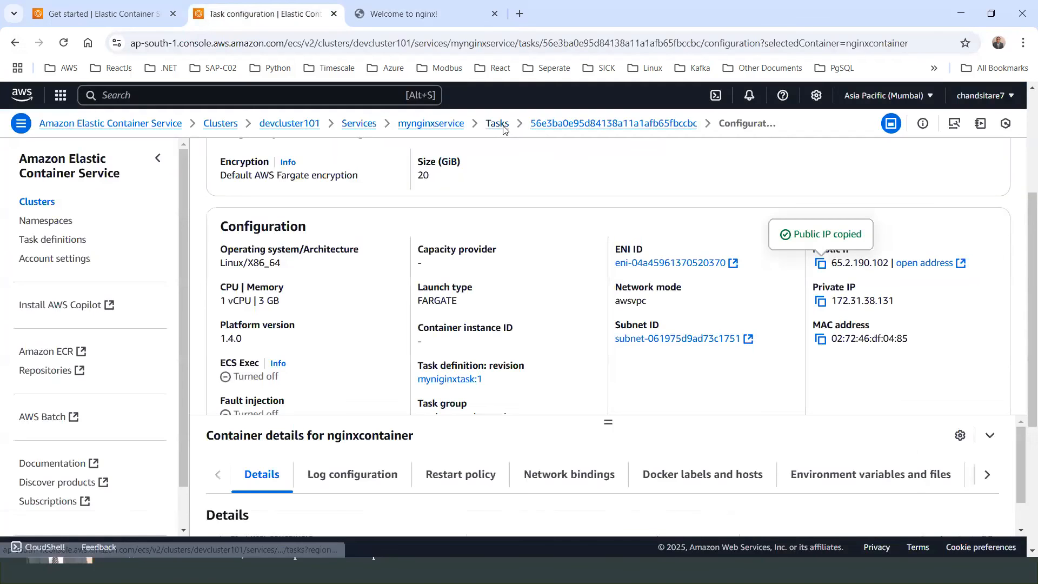
pyautogui.click(498, 123)
pyautogui.click(298, 313)
pyautogui.scroll(-3, 777, 304)
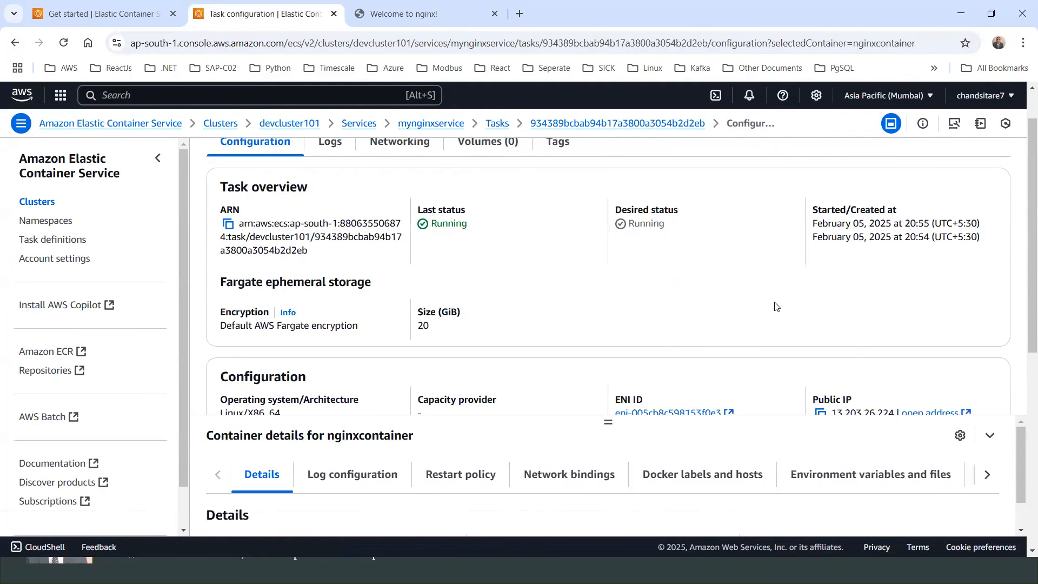
pyautogui.click(827, 335)
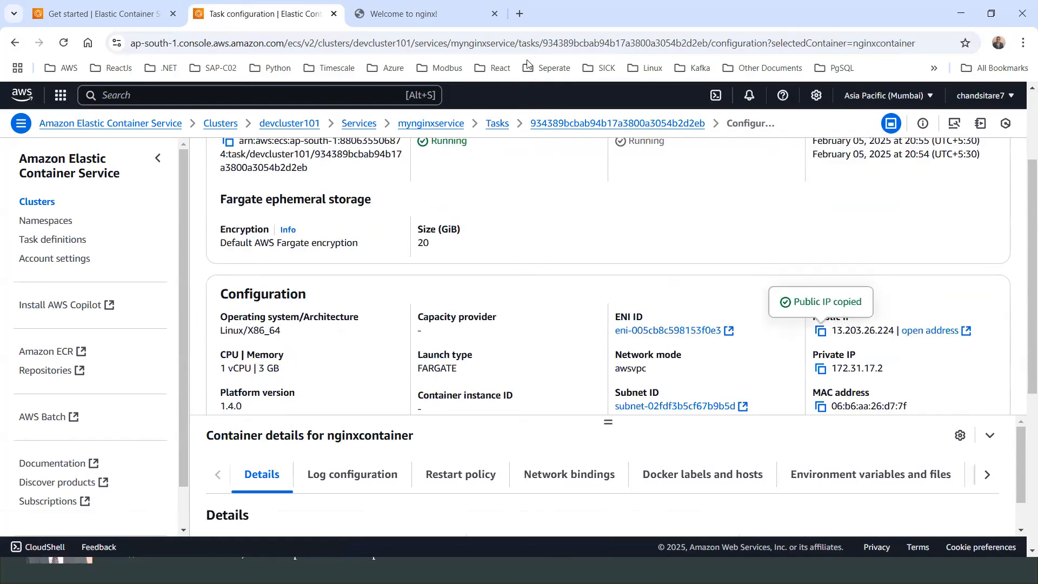
# Step: Open the address 13.203.26.224 in a new browser tab and reload it
pyautogui.click(520, 14)
pyautogui.hotkey('ctrl', 'v')
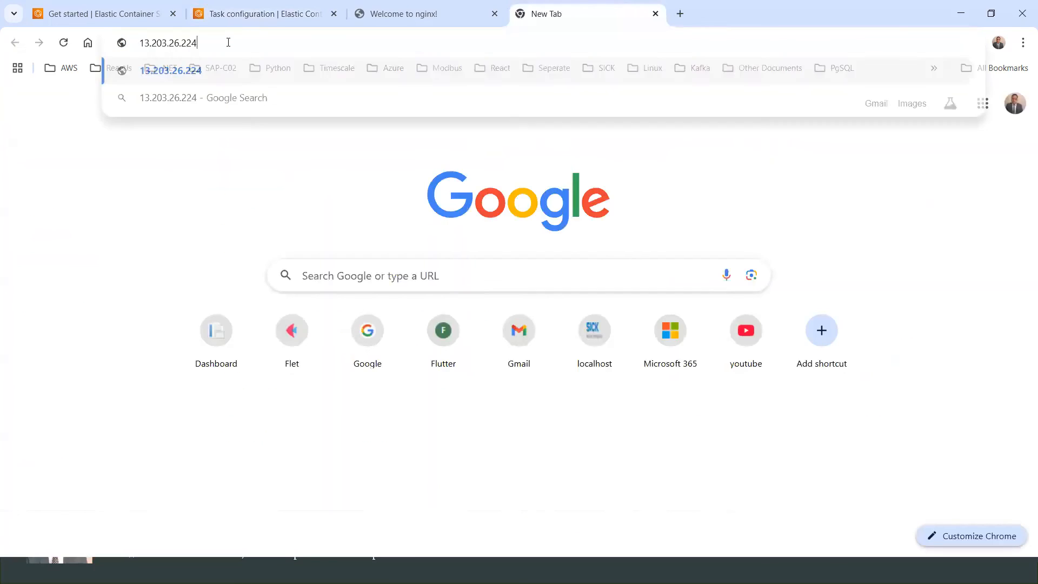
pyautogui.press('Return')
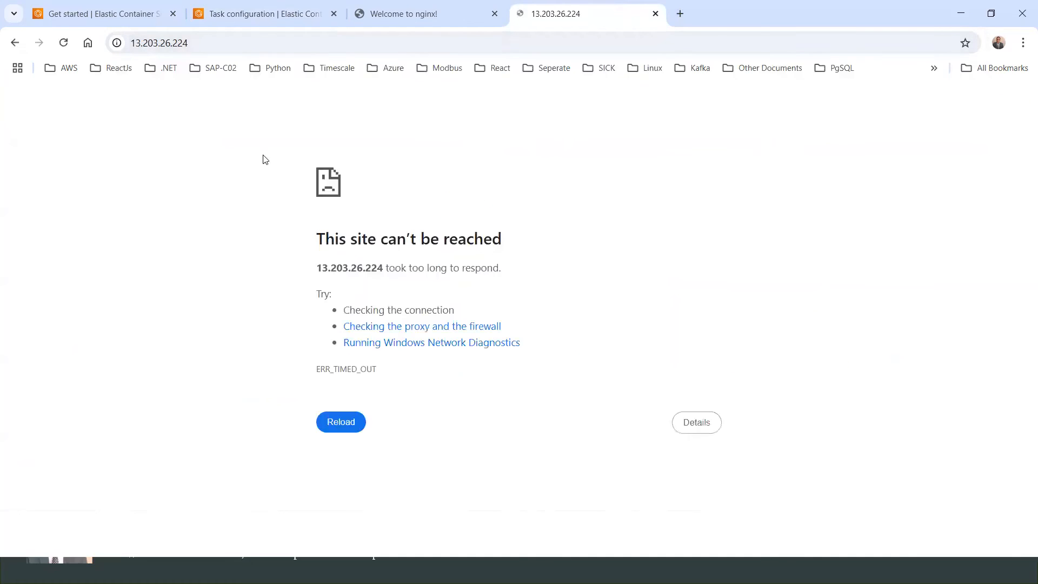
pyautogui.press('F5')
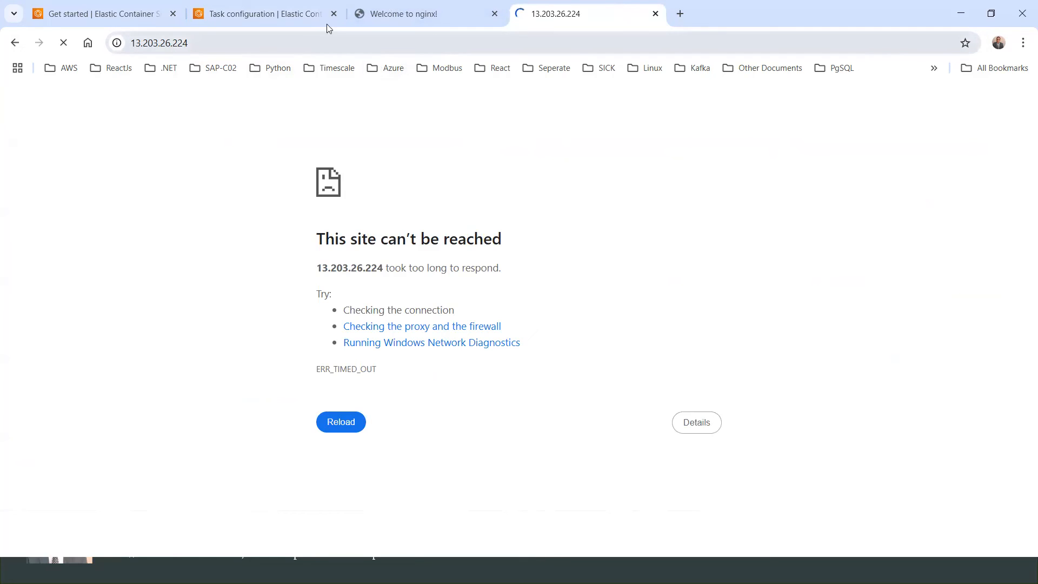
# Step: Review the working nginx page, then return to the mynginxservice overview and reload it
pyautogui.click(398, 14)
pyautogui.hotkey('ctrl', 'Tab')
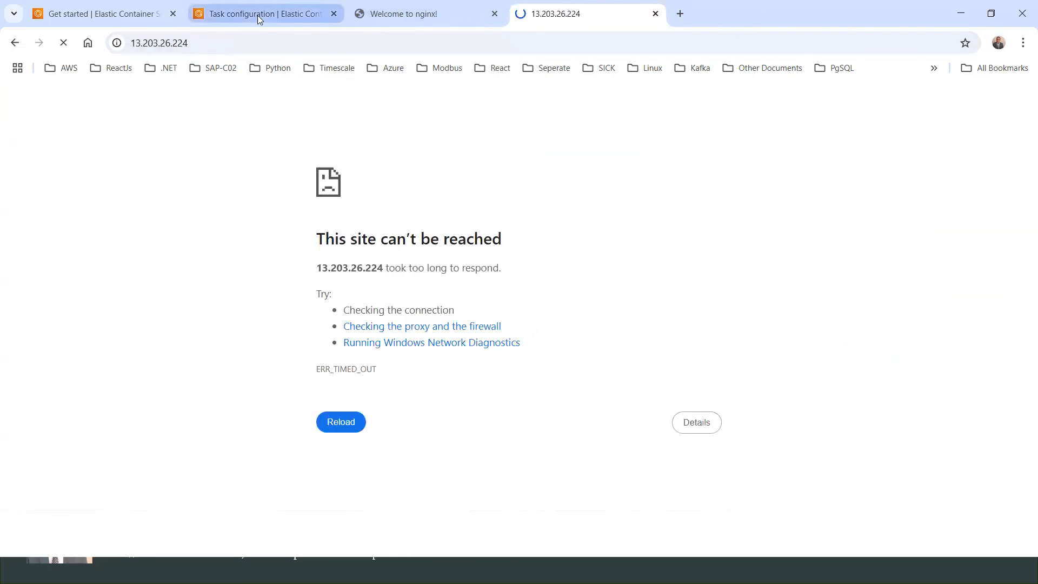
pyautogui.click(395, 13)
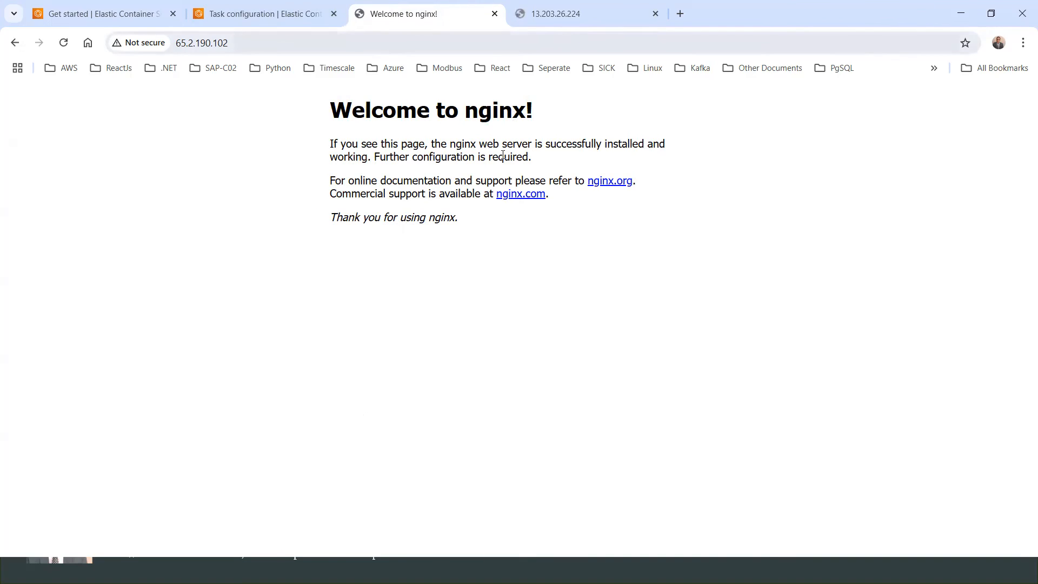
pyautogui.click(248, 12)
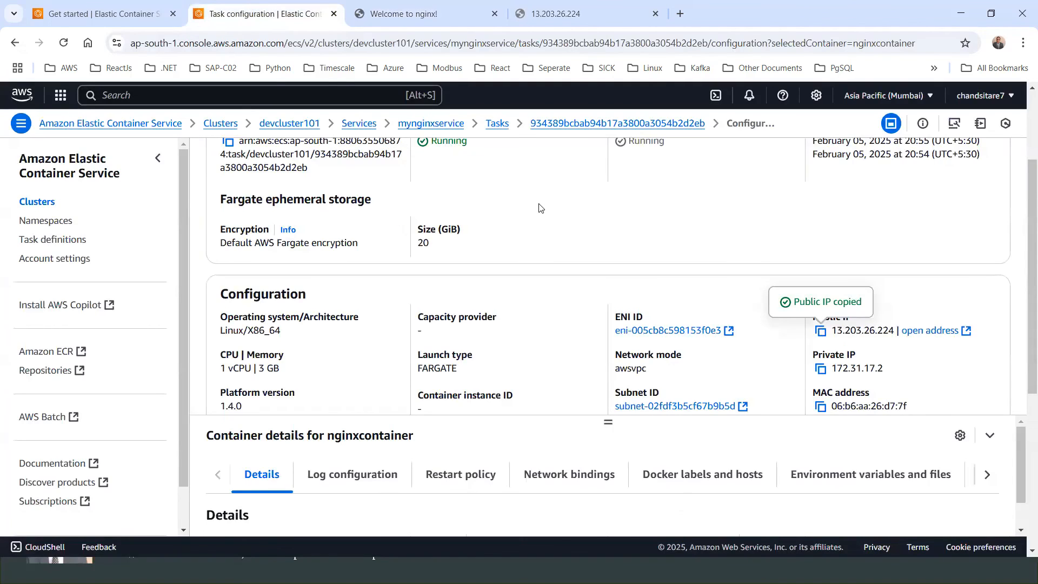
pyautogui.scroll(2, 539, 208)
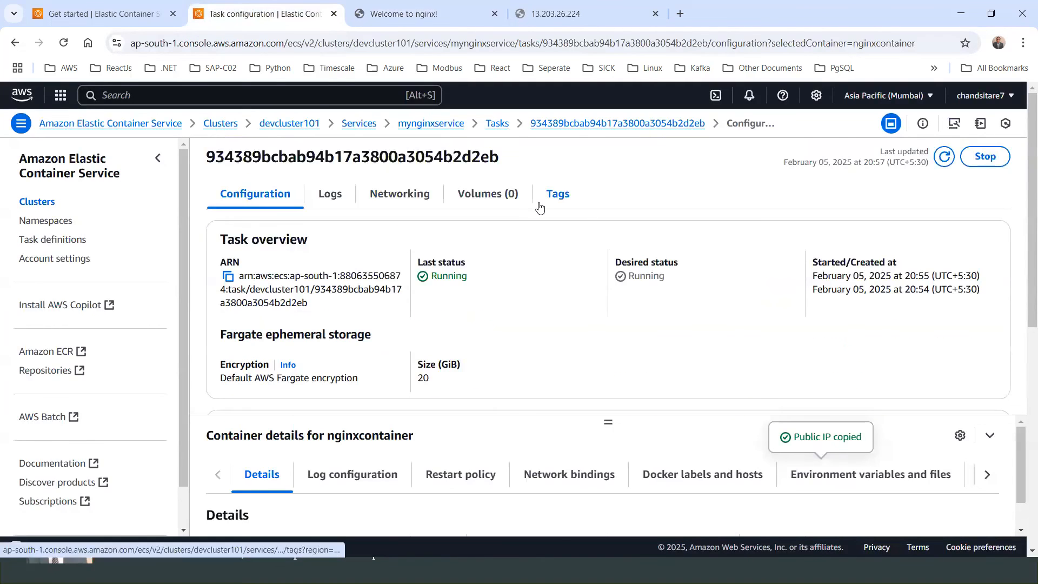
pyautogui.click(409, 126)
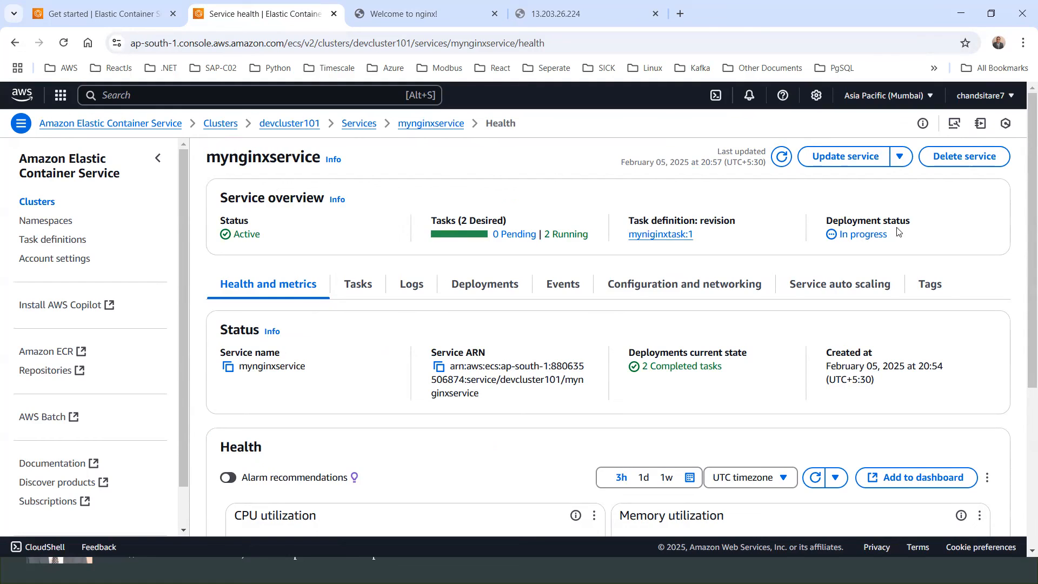
pyautogui.click(63, 43)
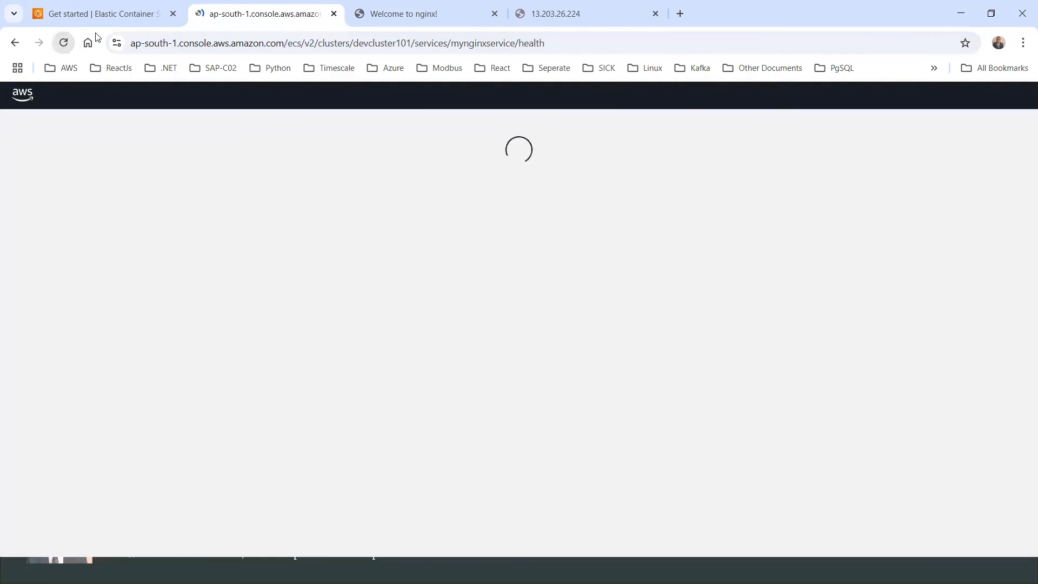
# Step: Reload the page at 13.203.26.224, then switch back to the tab with the nginx page at 65.2.190.102
pyautogui.hotkey('ctrl', '4')
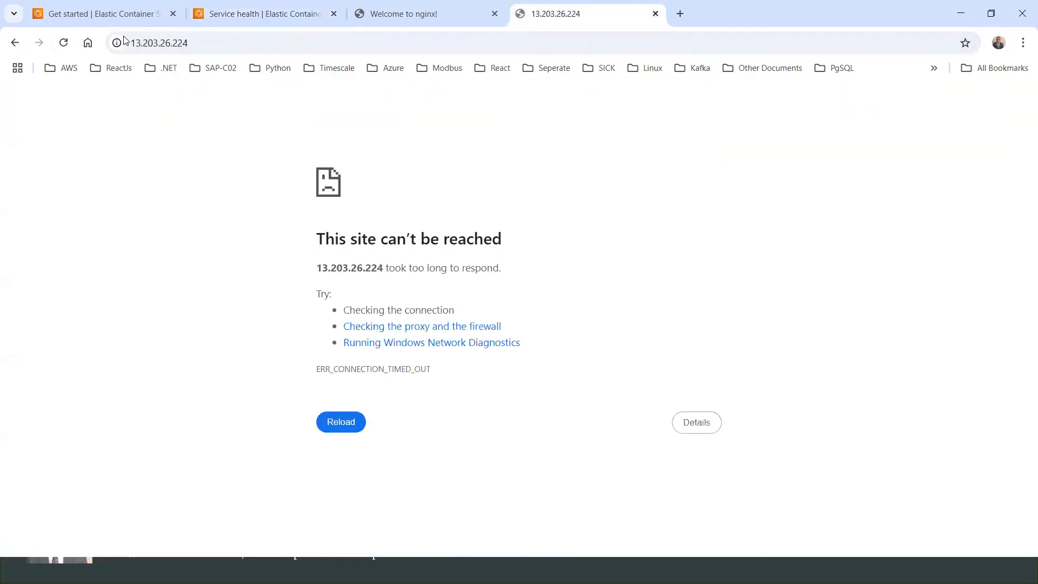
pyautogui.click(66, 44)
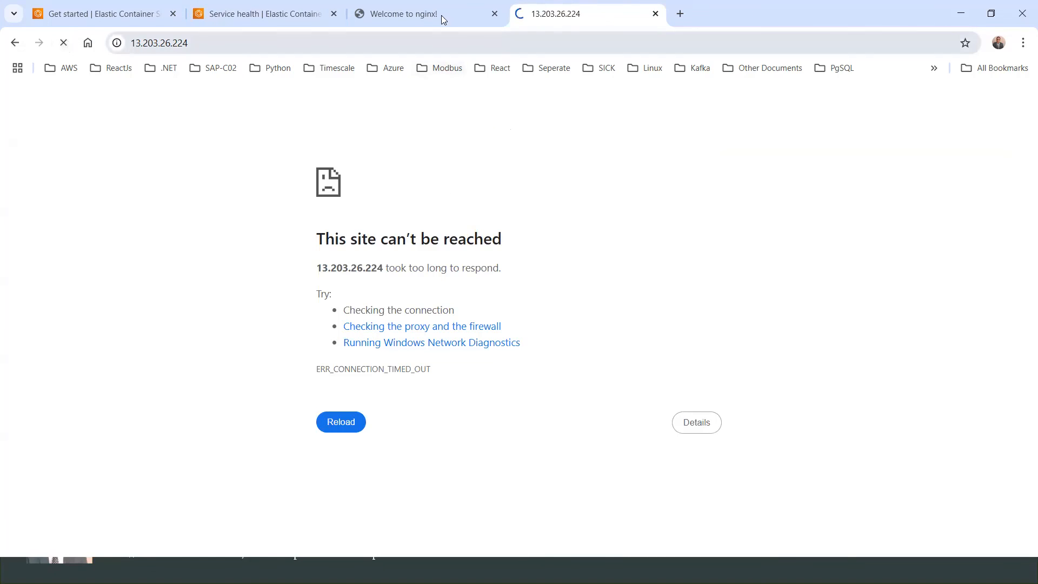
pyautogui.click(420, 16)
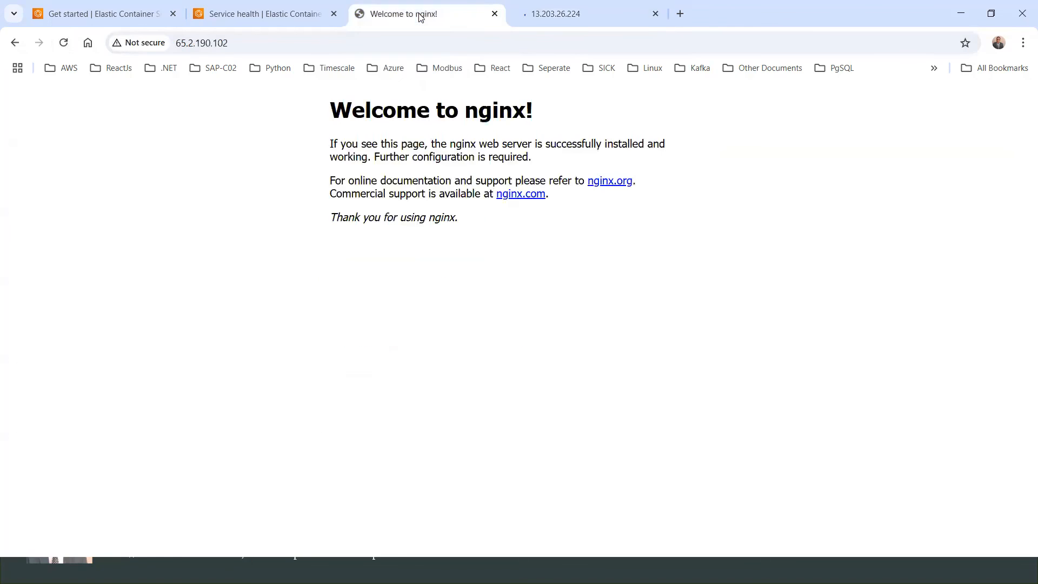
# Step: Return to the console and open the mynginxservice Tasks list to review both running tasks
pyautogui.click(273, 14)
pyautogui.scroll(-3, 612, 255)
pyautogui.scroll(3, 611, 255)
pyautogui.click(358, 285)
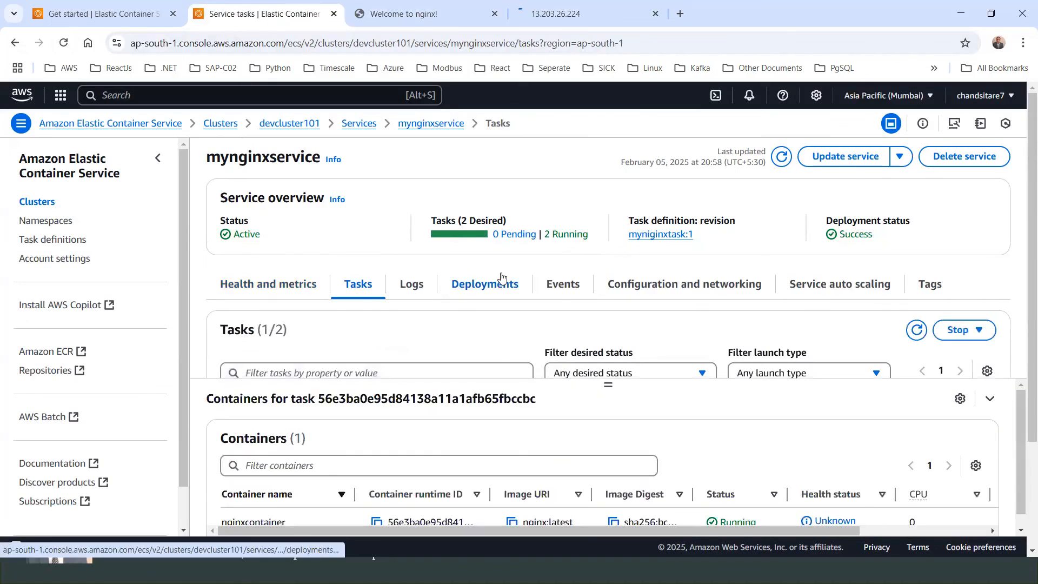
pyautogui.scroll(-3, 612, 325)
pyautogui.moveTo(668, 335); pyautogui.dragTo(452, 317)
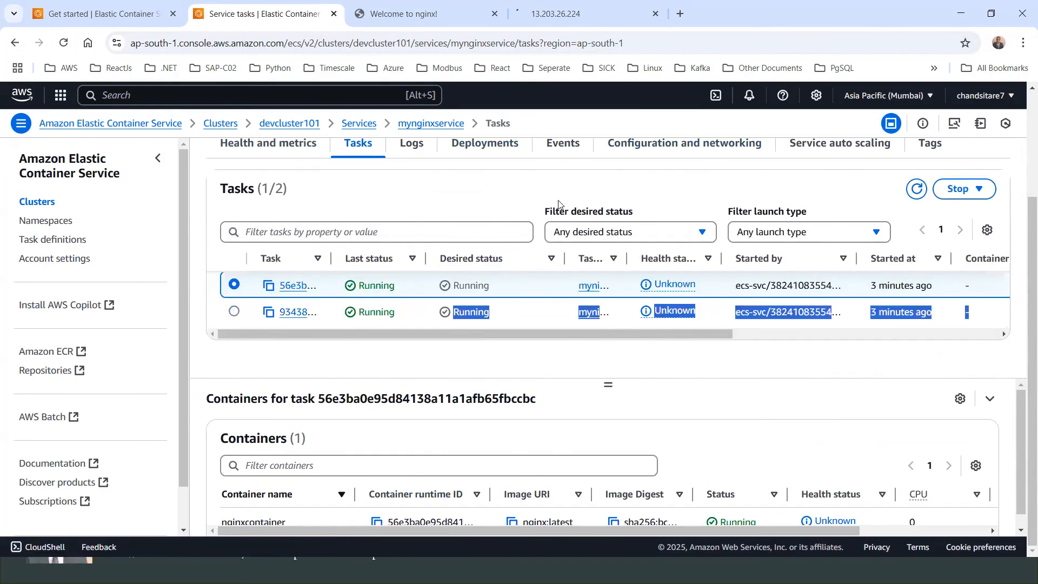
pyautogui.click(485, 190)
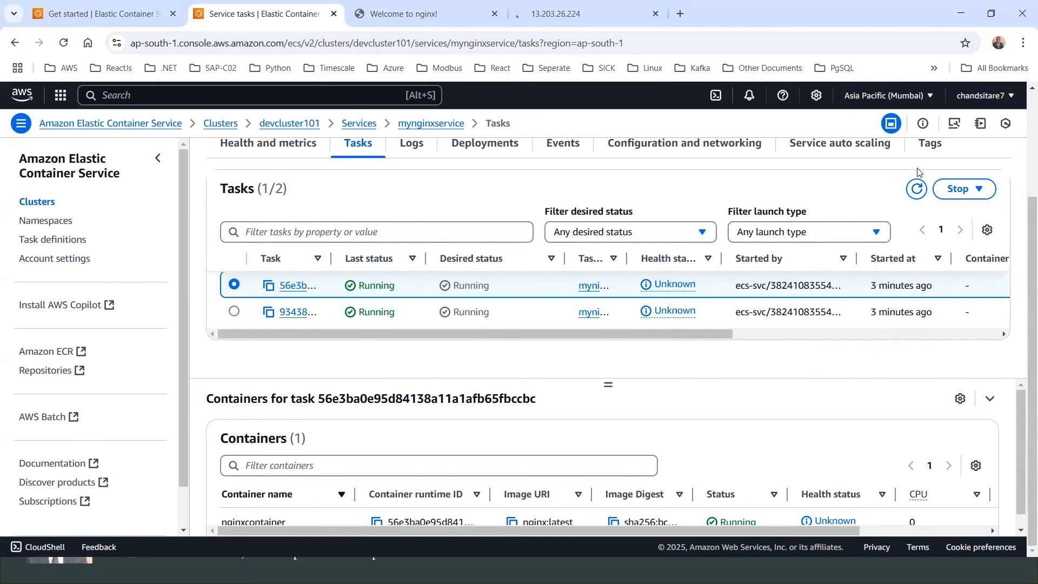
# Step: Reload the service page and scroll across the tasks table to examine launch type, CPU and memory columns
pyautogui.scroll(3, 882, 192)
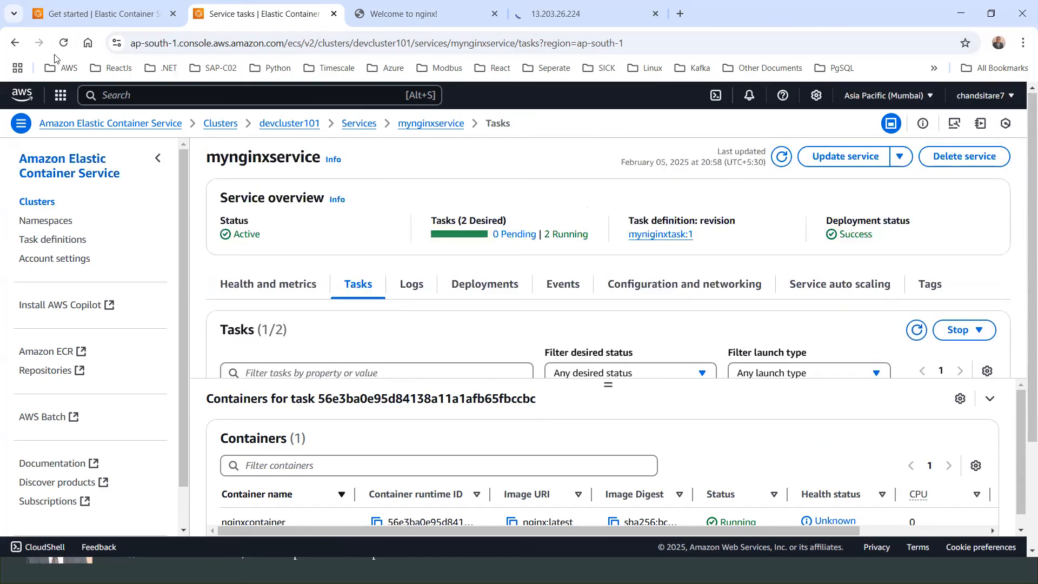
pyautogui.click(63, 43)
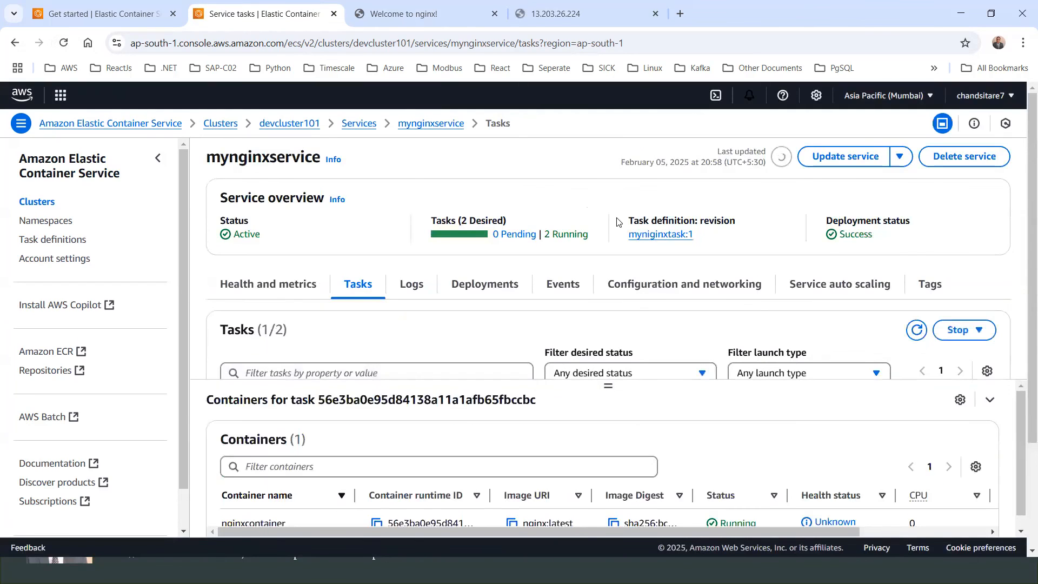
pyautogui.scroll(-3, 686, 280)
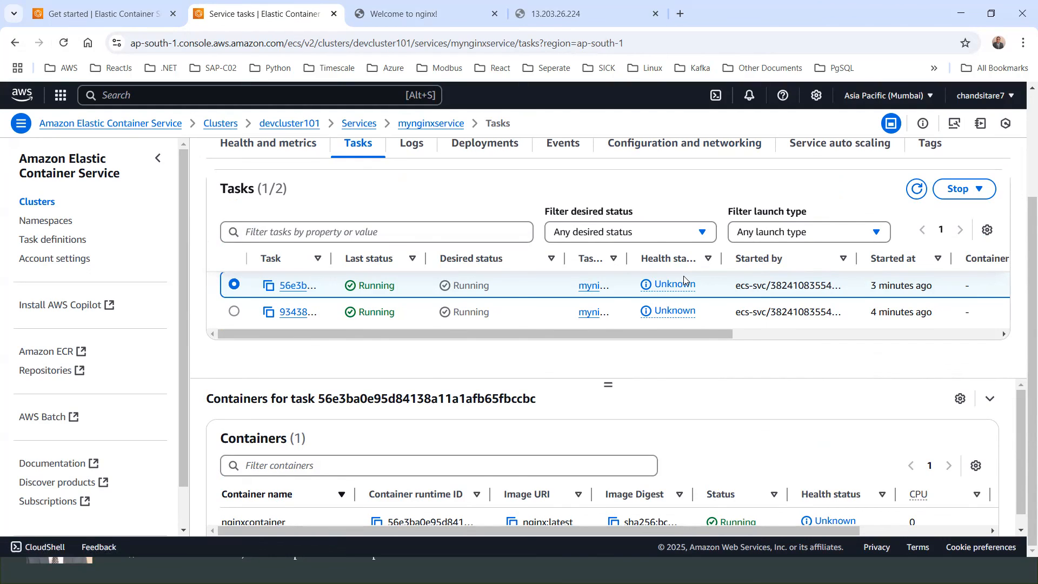
pyautogui.moveTo(498, 333); pyautogui.dragTo(777, 343)
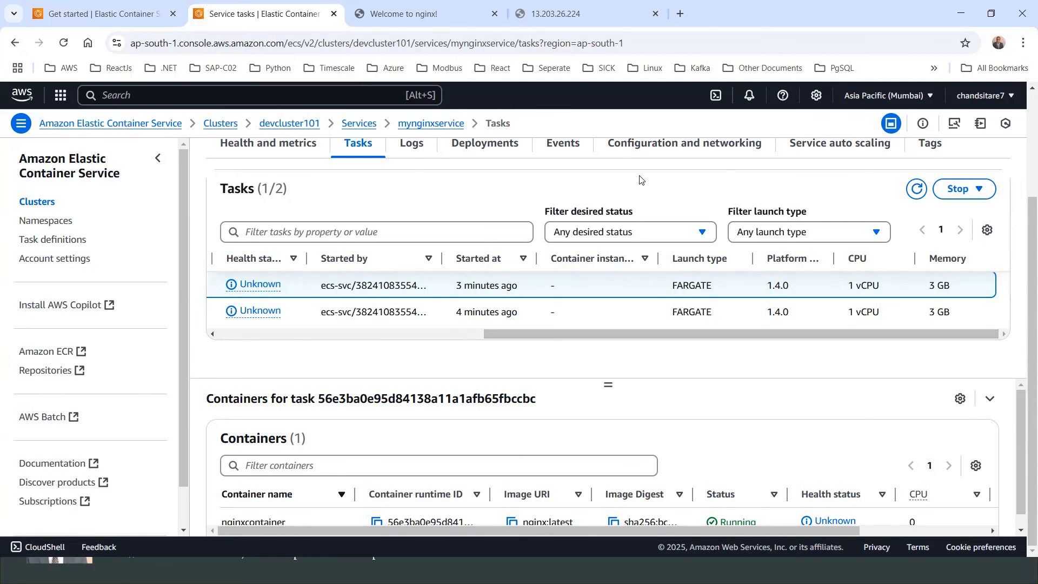
pyautogui.scroll(3, 485, 272)
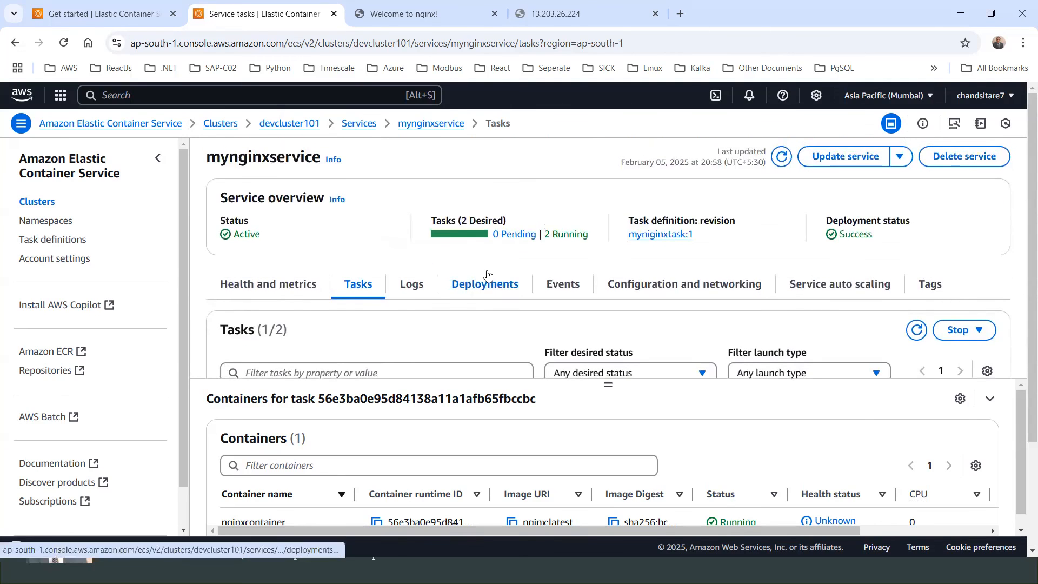